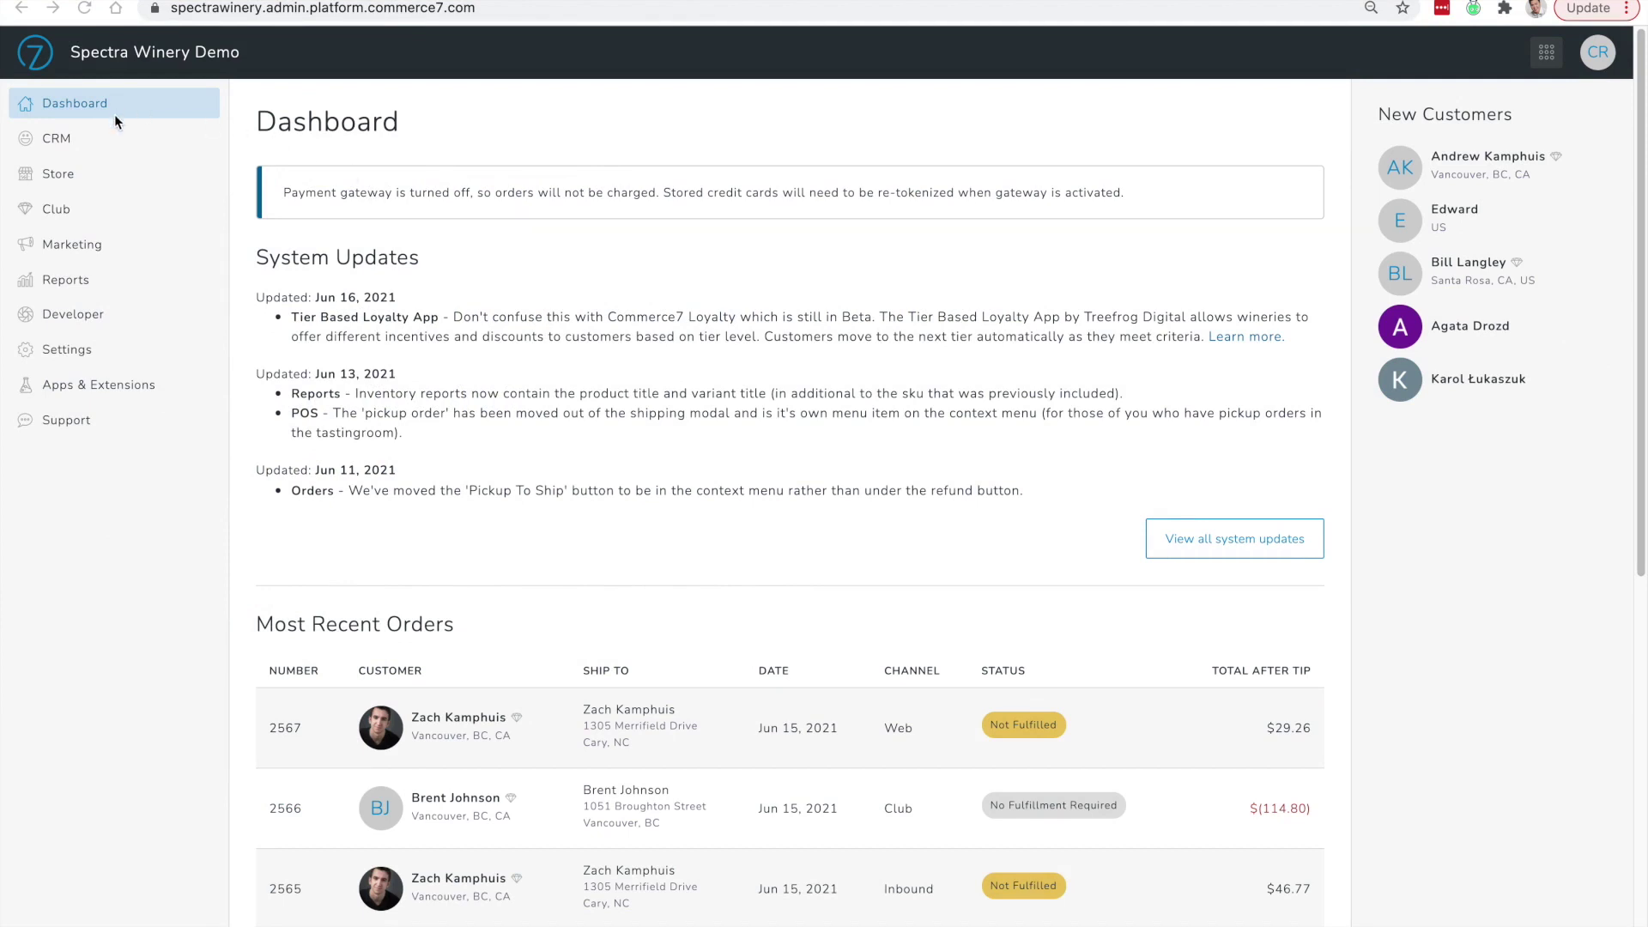
Bring up the Store's Allocation list, which shows the June Release allocation (Jun 1–30, 2021)
{"action": "left_click", "coordinate": [64, 175]}
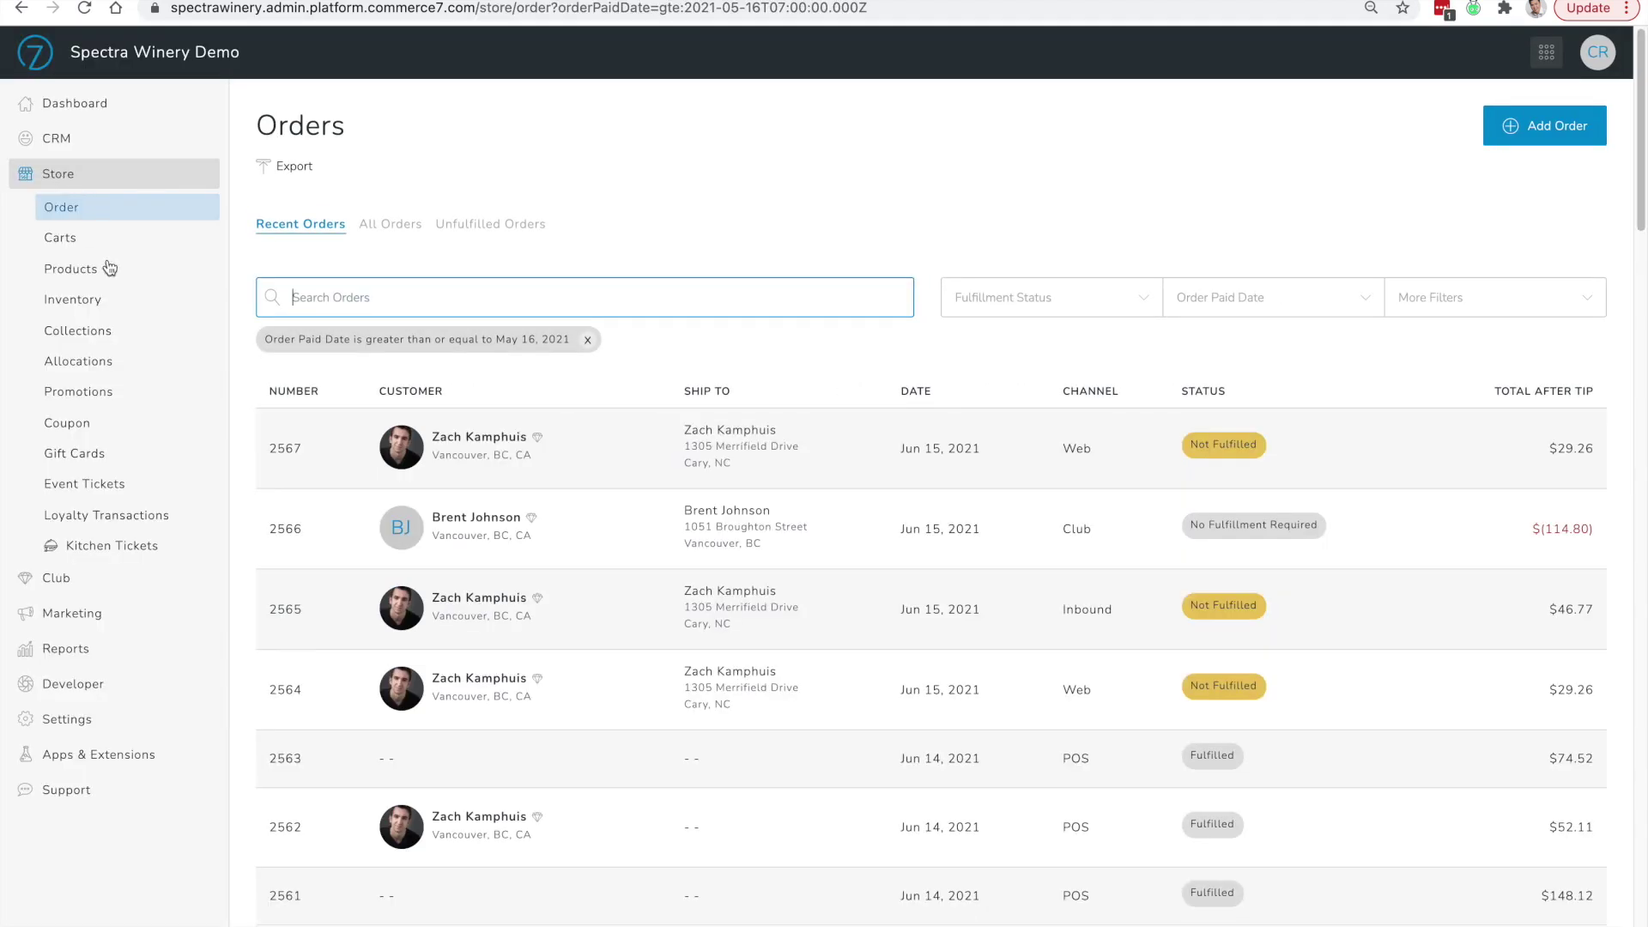
{"action": "left_click", "coordinate": [108, 363]}
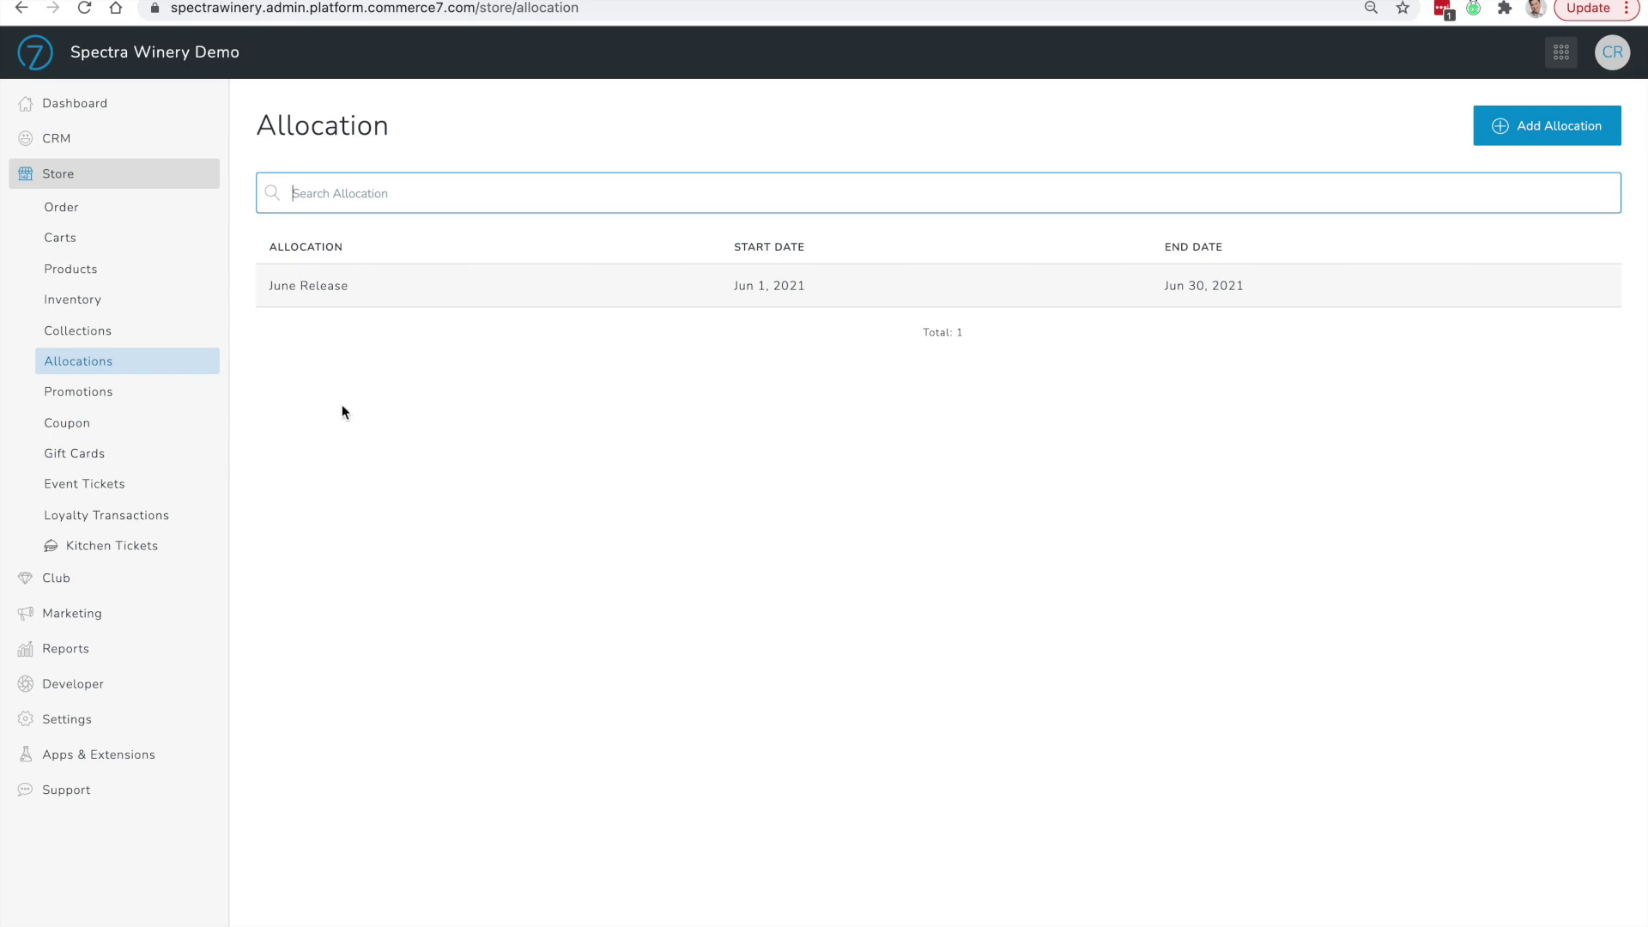
Search the product catalogue for '2016' and open the 2016 Pinot Noir for editing
{"action": "left_click", "coordinate": [82, 274]}
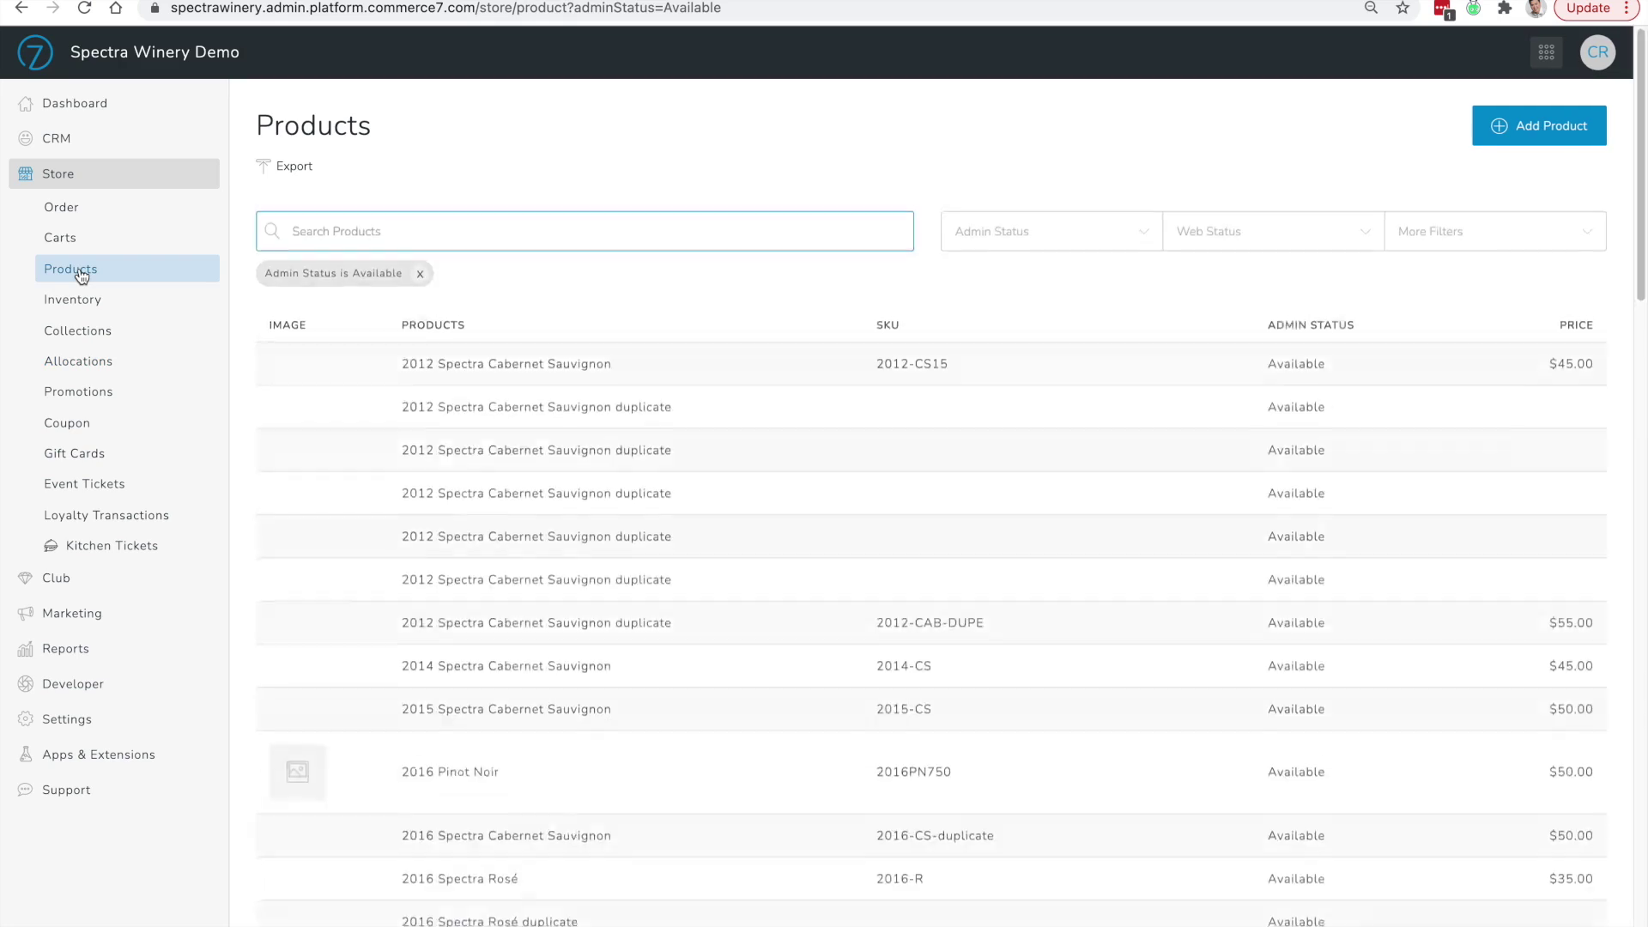
{"action": "type", "text": "2016"}
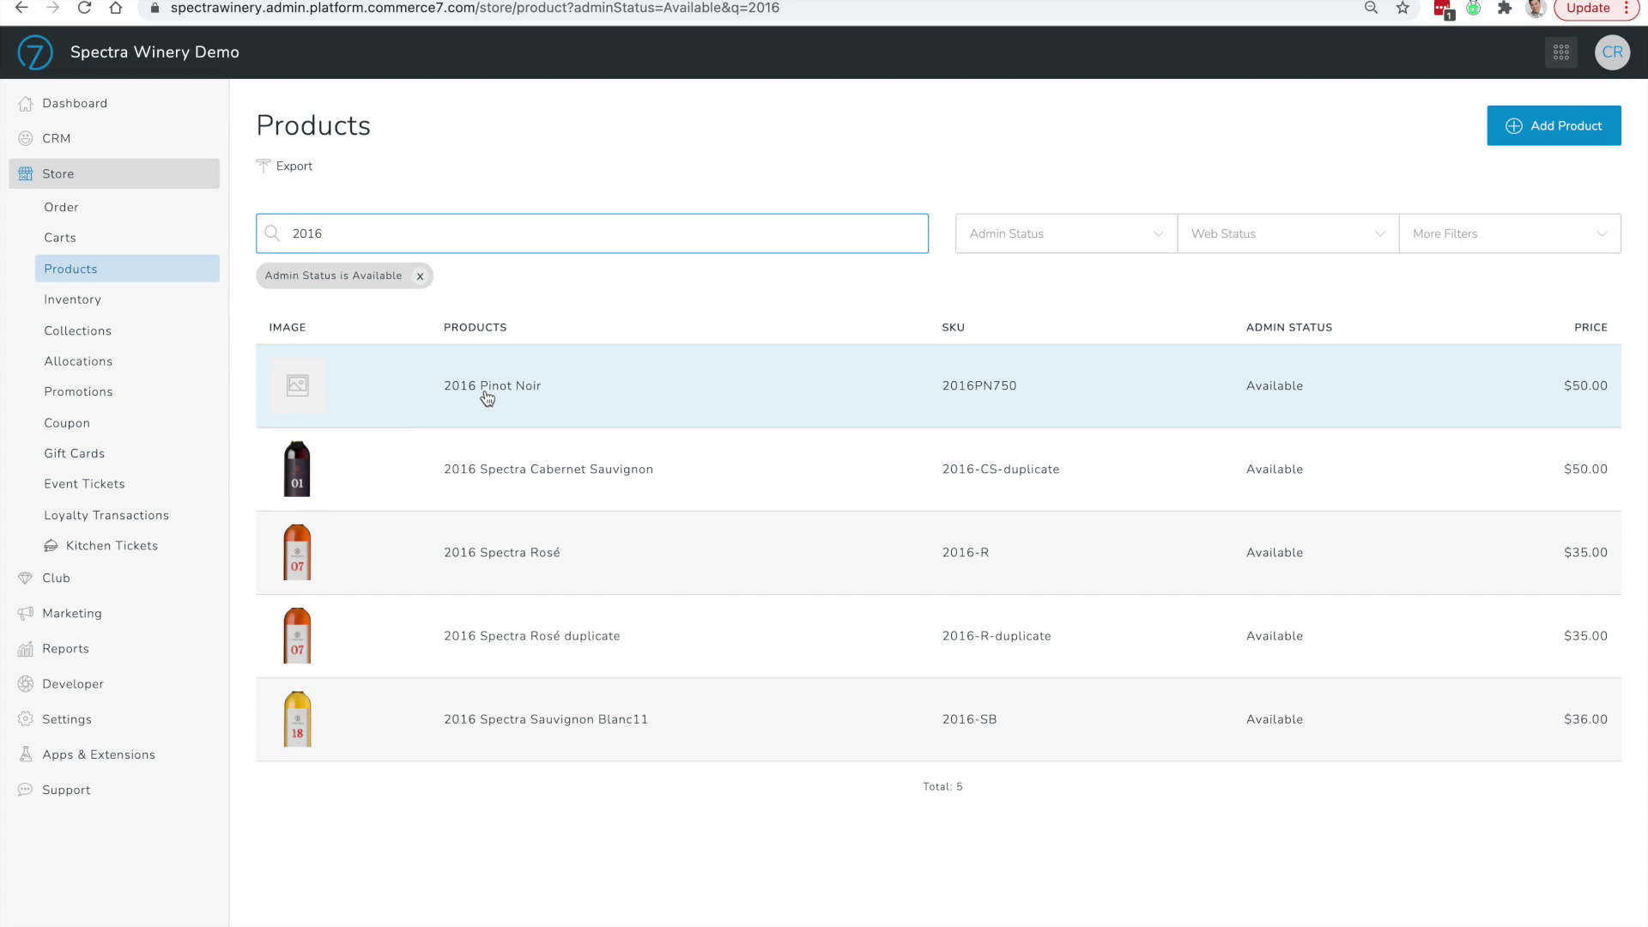
{"action": "left_click", "coordinate": [487, 398]}
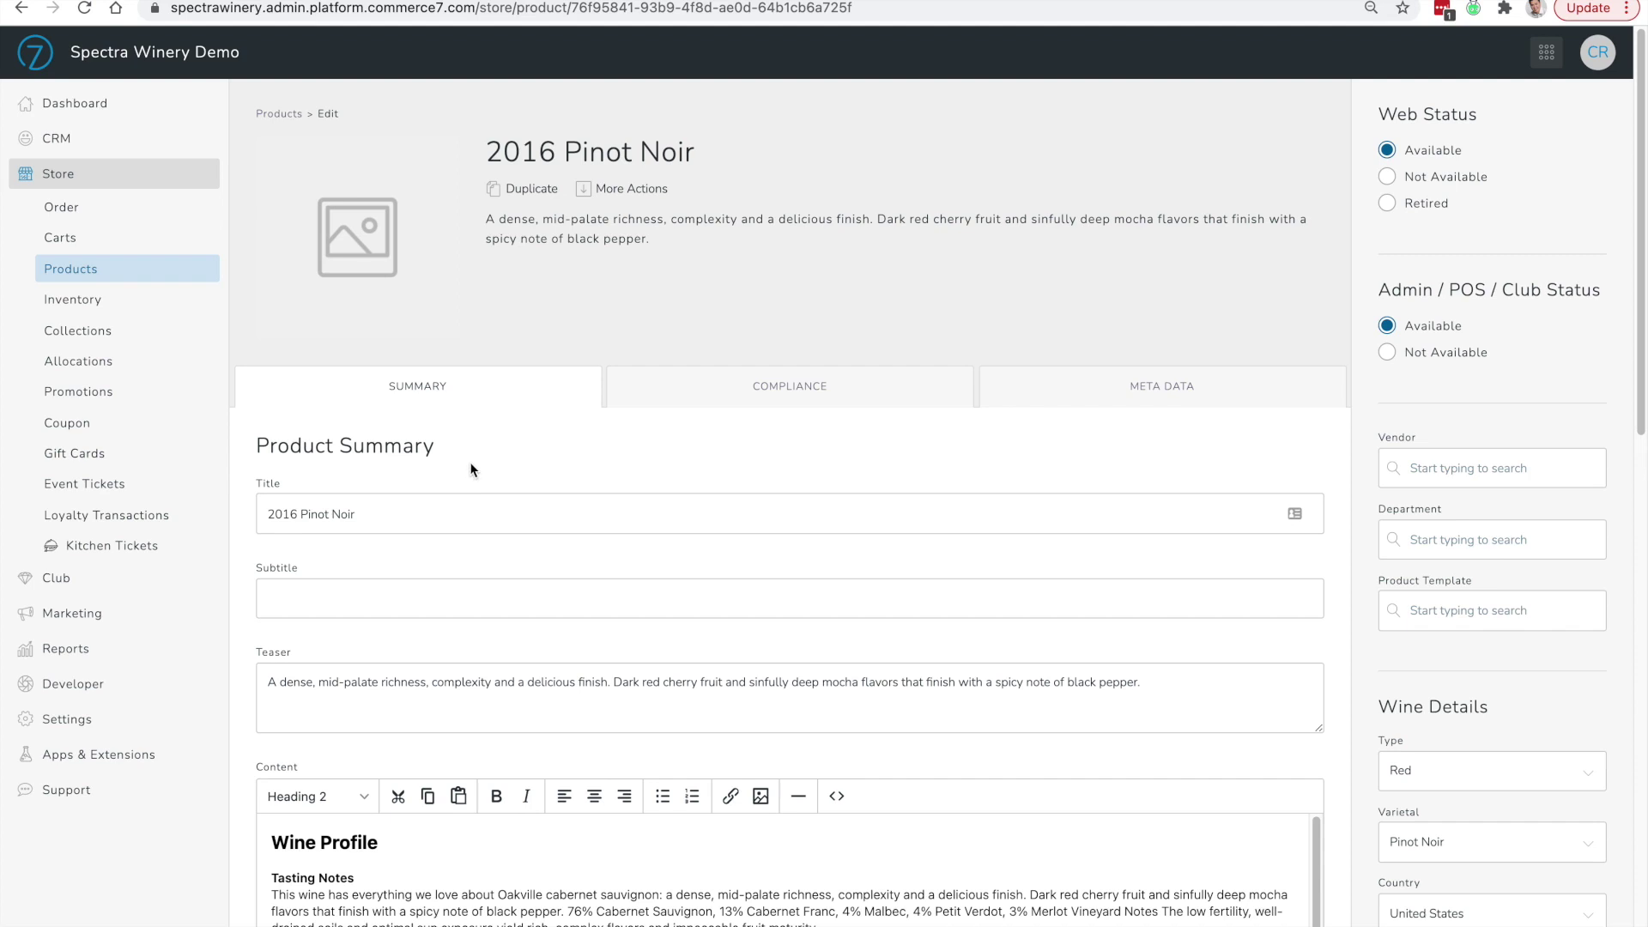
Secure the 2016 Pinot Noir to Allocation in its Security settings
{"action": "scroll", "coordinate": [695, 453], "scroll_direction": "down", "scroll_amount": 2}
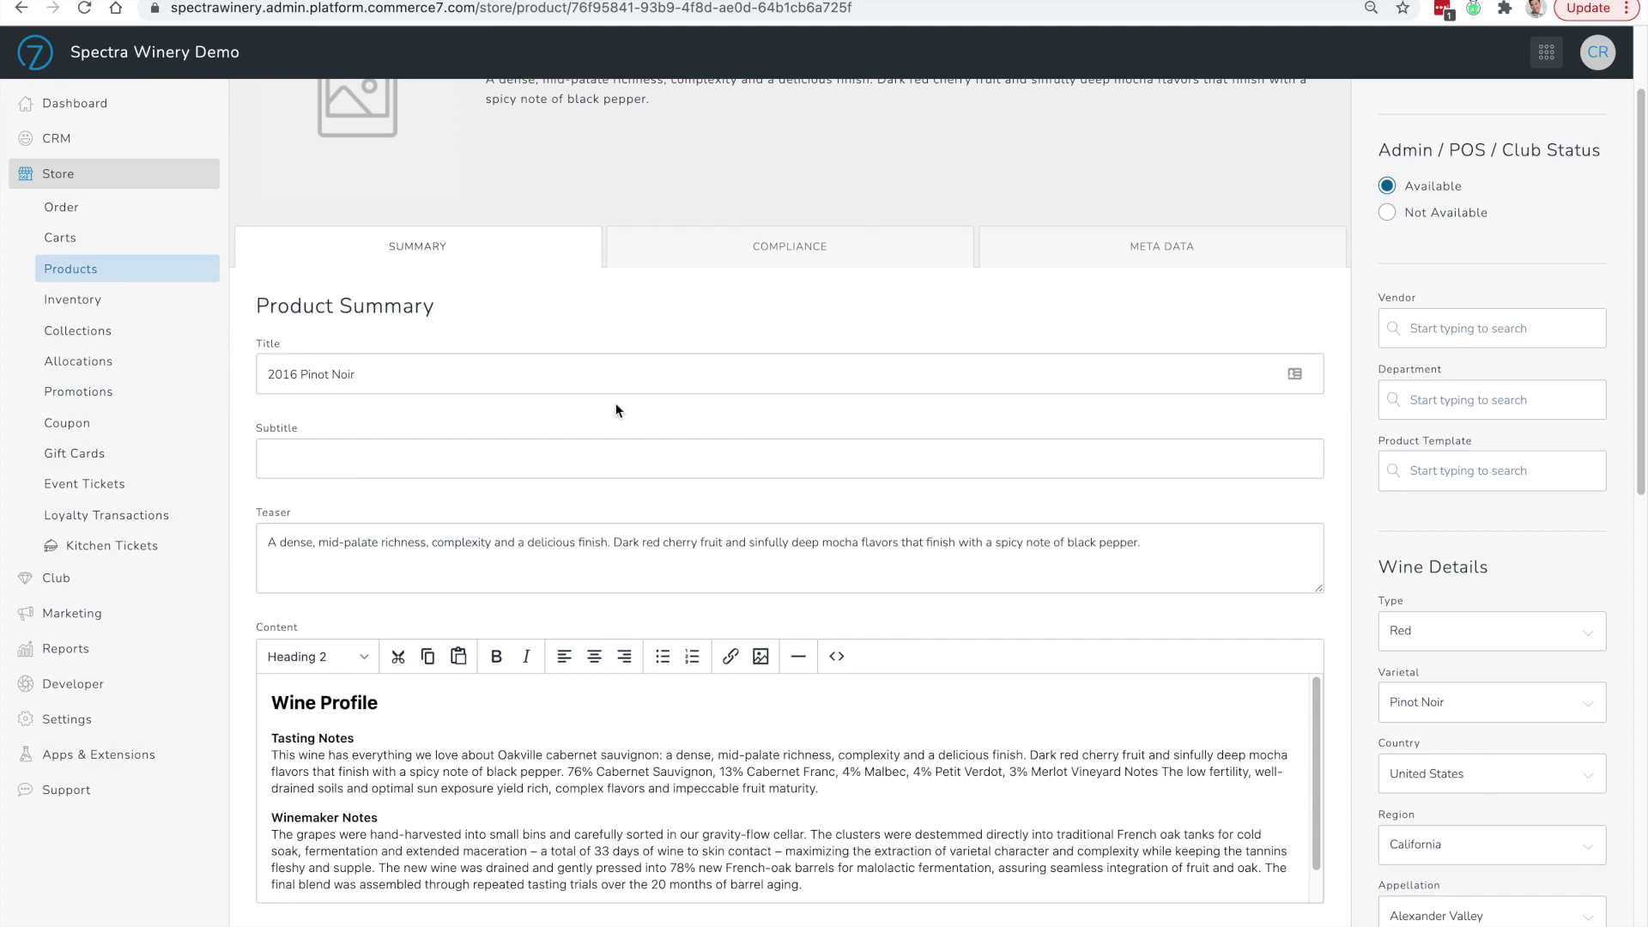
{"action": "scroll", "coordinate": [1168, 395], "scroll_direction": "down", "scroll_amount": 8}
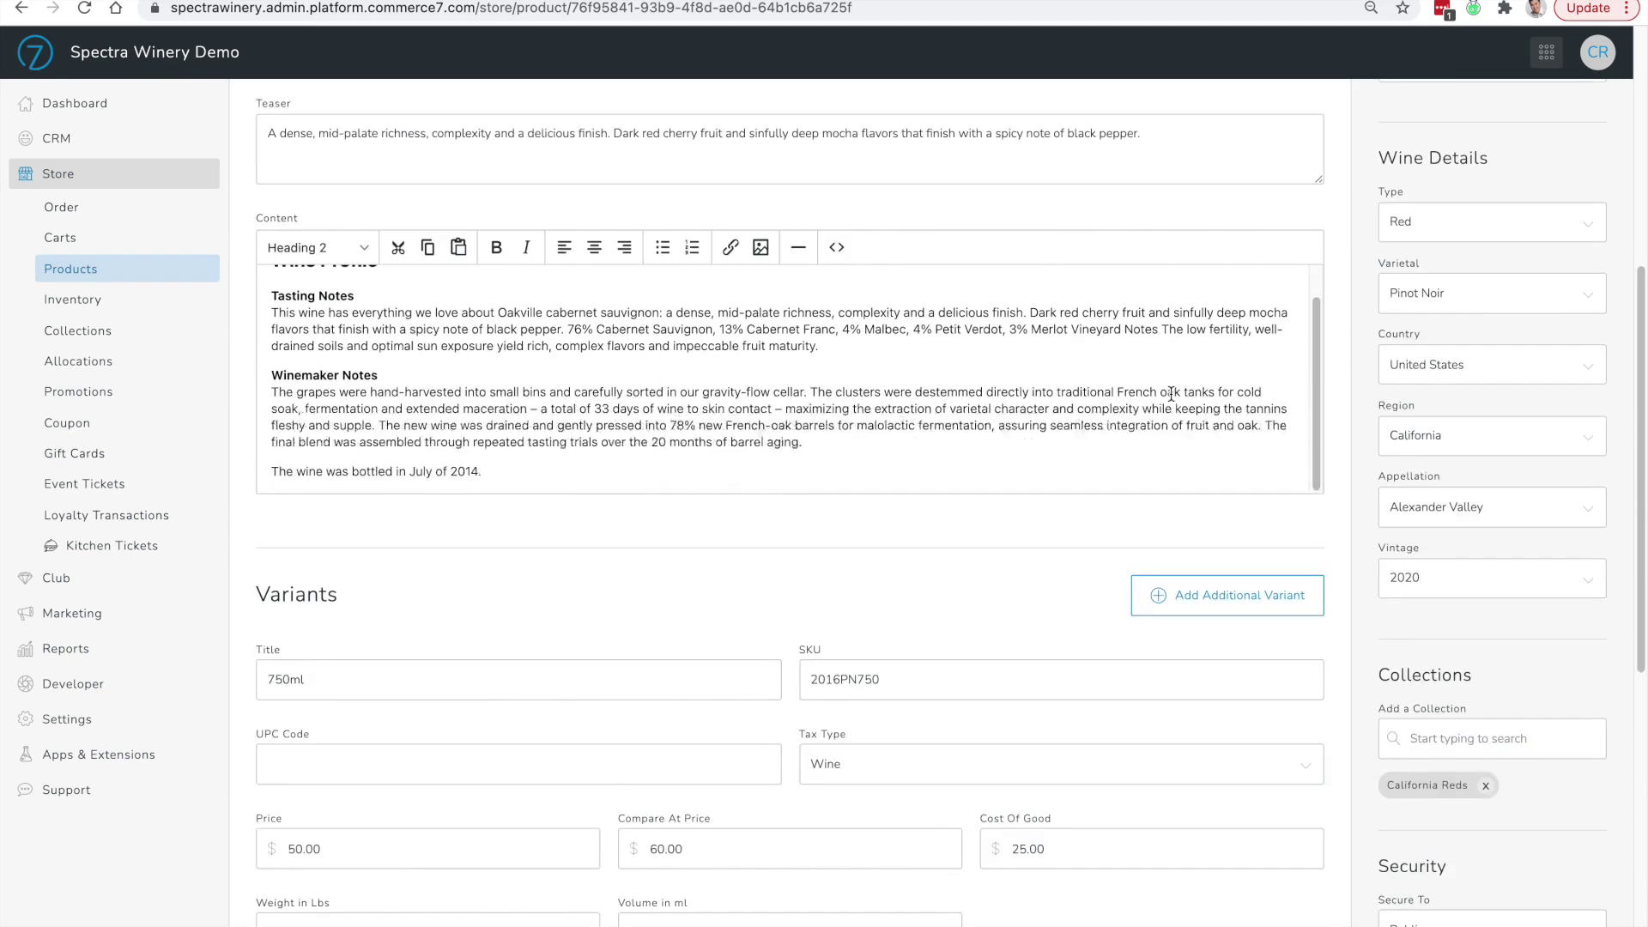
{"action": "scroll", "coordinate": [1428, 684], "scroll_direction": "down", "scroll_amount": 3}
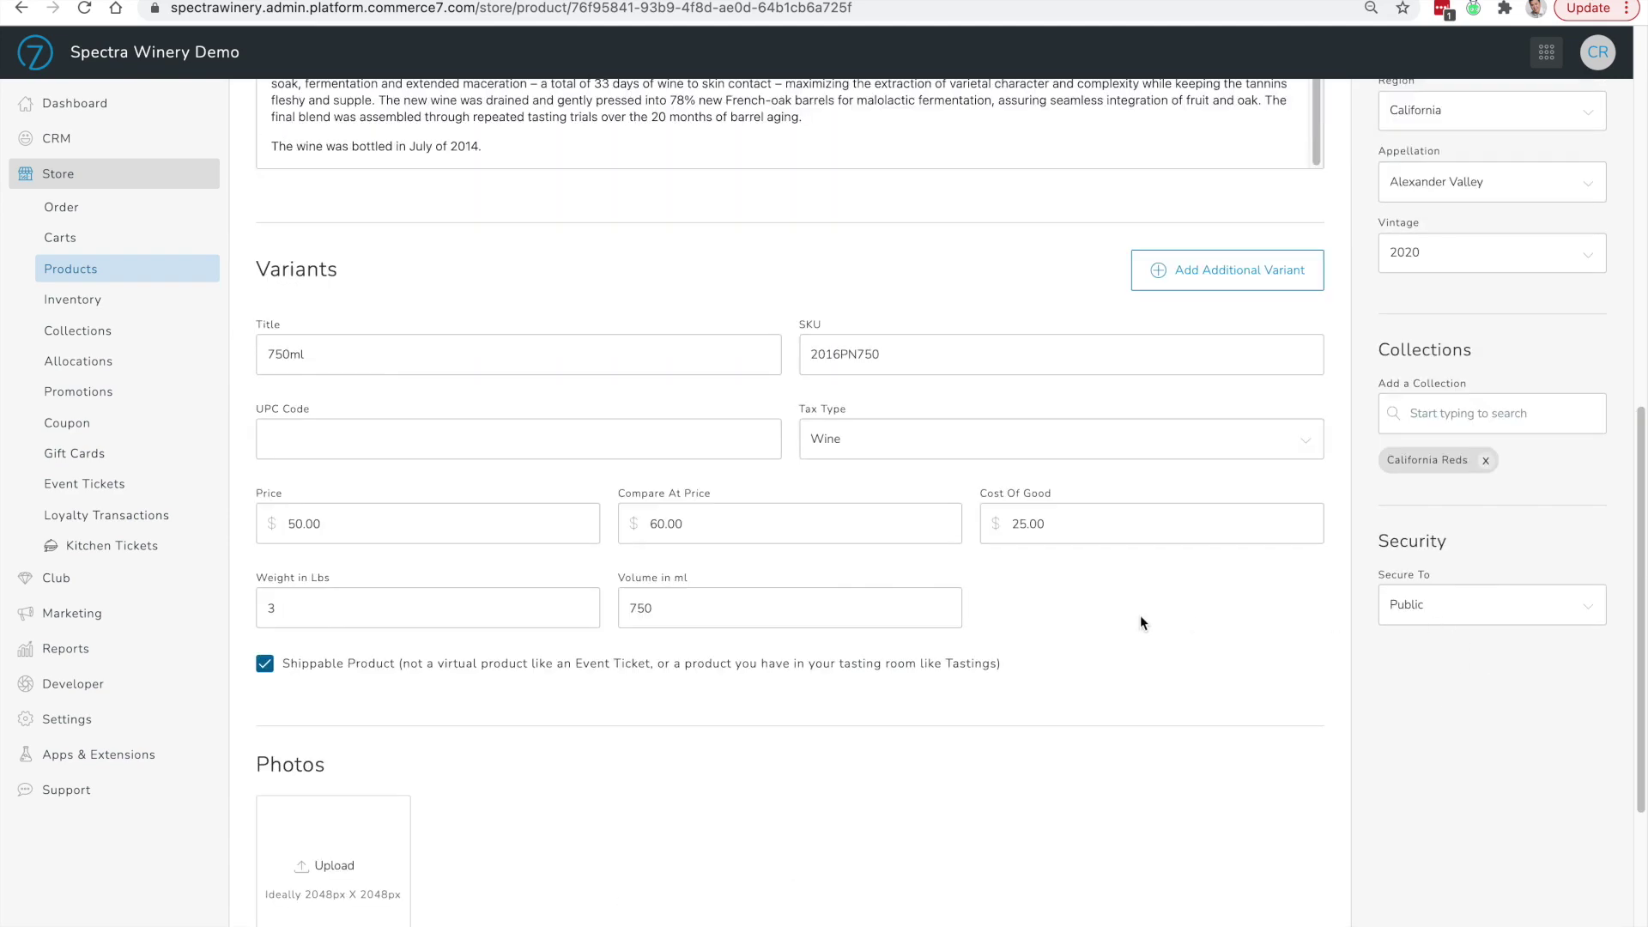
{"action": "left_click", "coordinate": [1439, 610]}
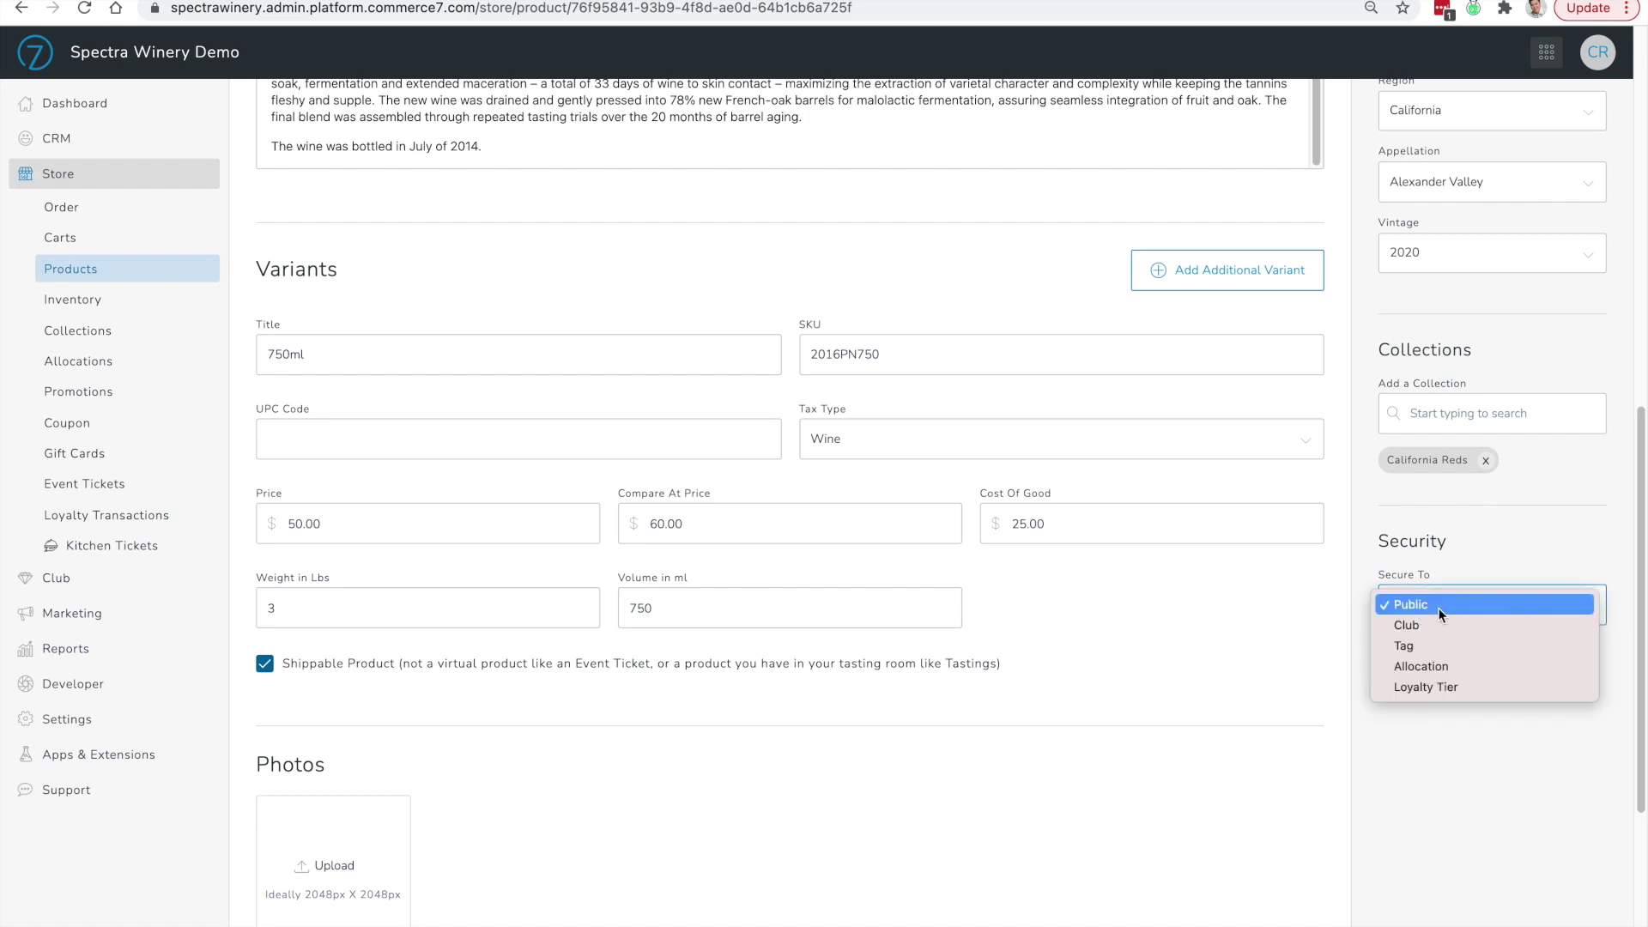
{"action": "left_click", "coordinate": [1445, 667]}
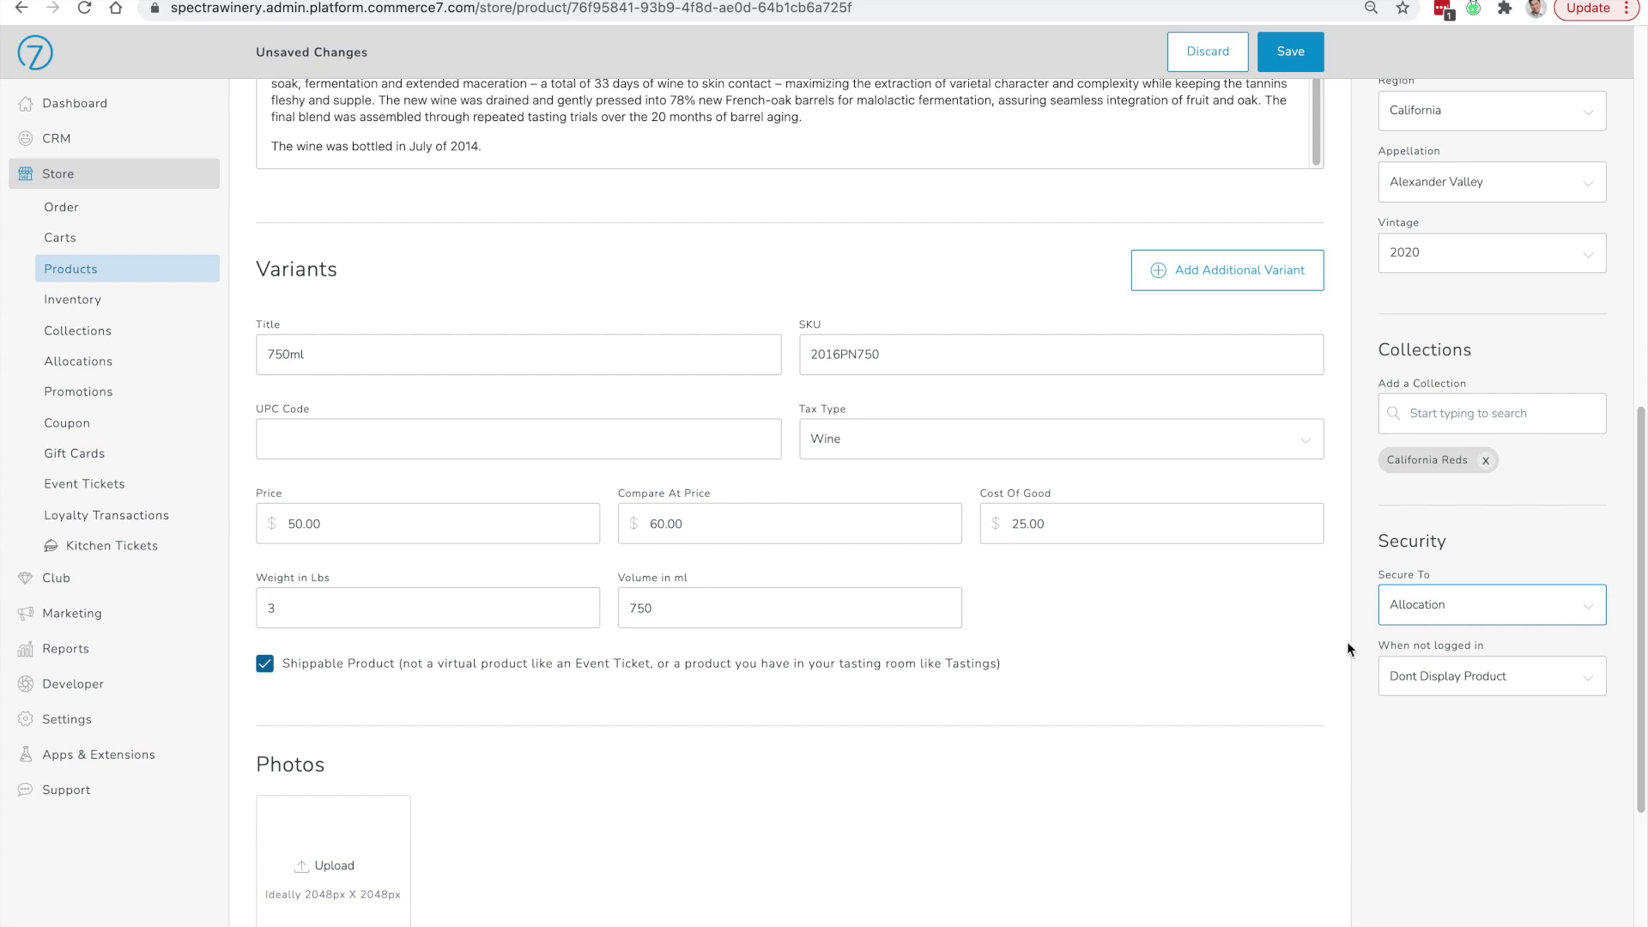
Show the product to logged-out visitors with a login prompt, save, and return to Allocations
{"action": "left_click", "coordinate": [1438, 676]}
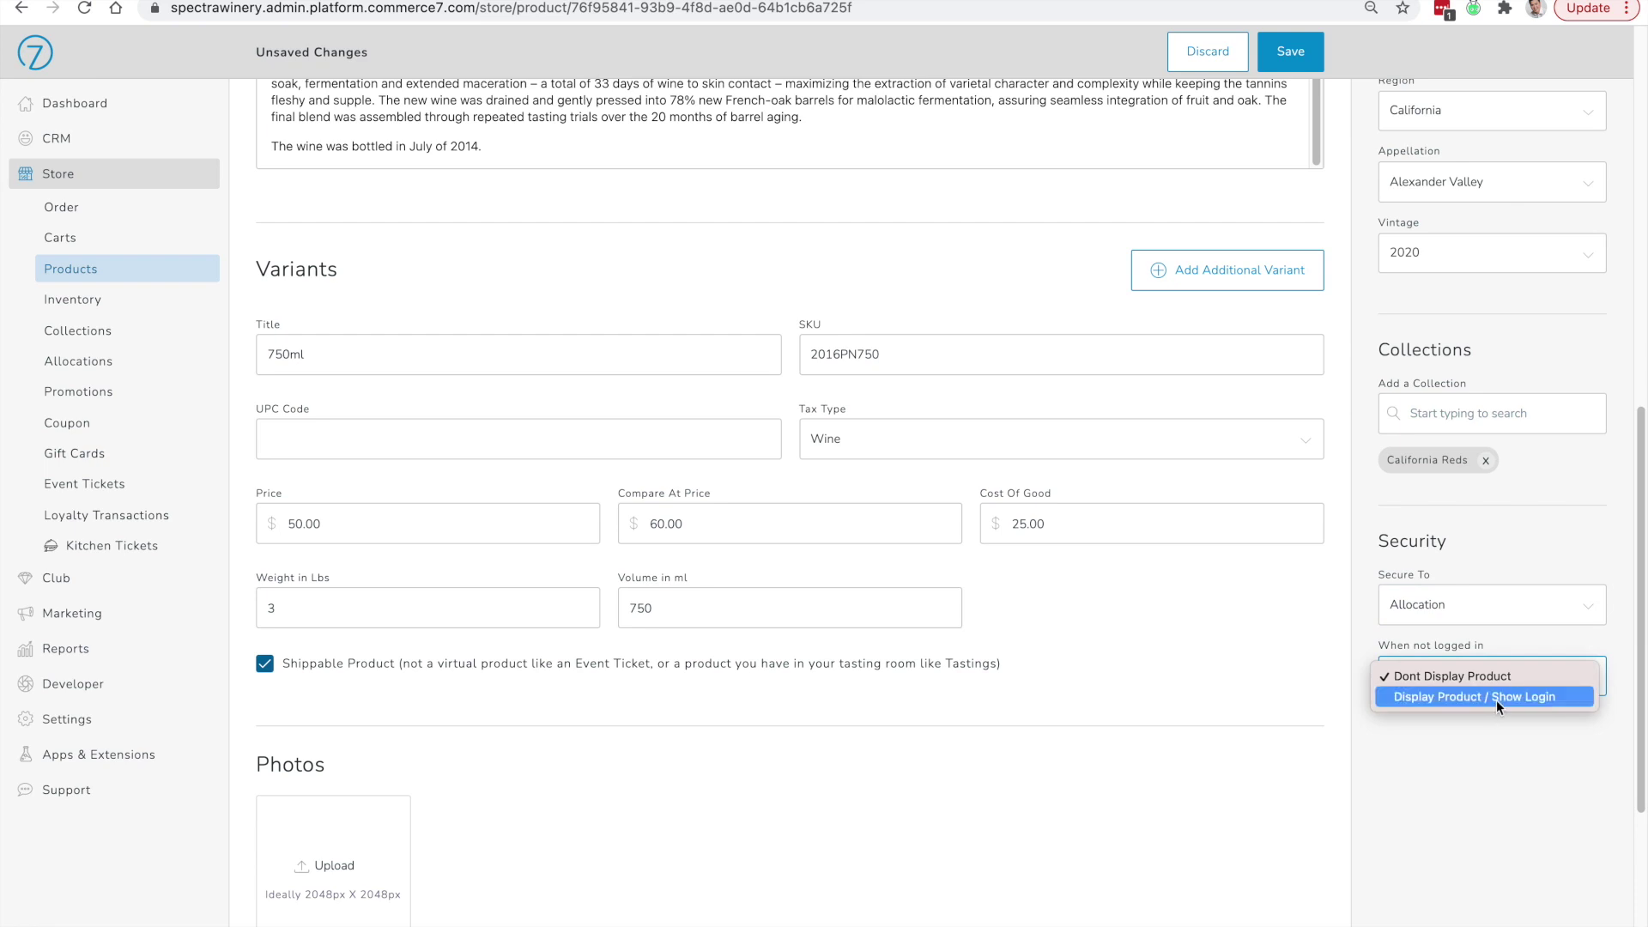
{"action": "left_click", "coordinate": [1455, 677]}
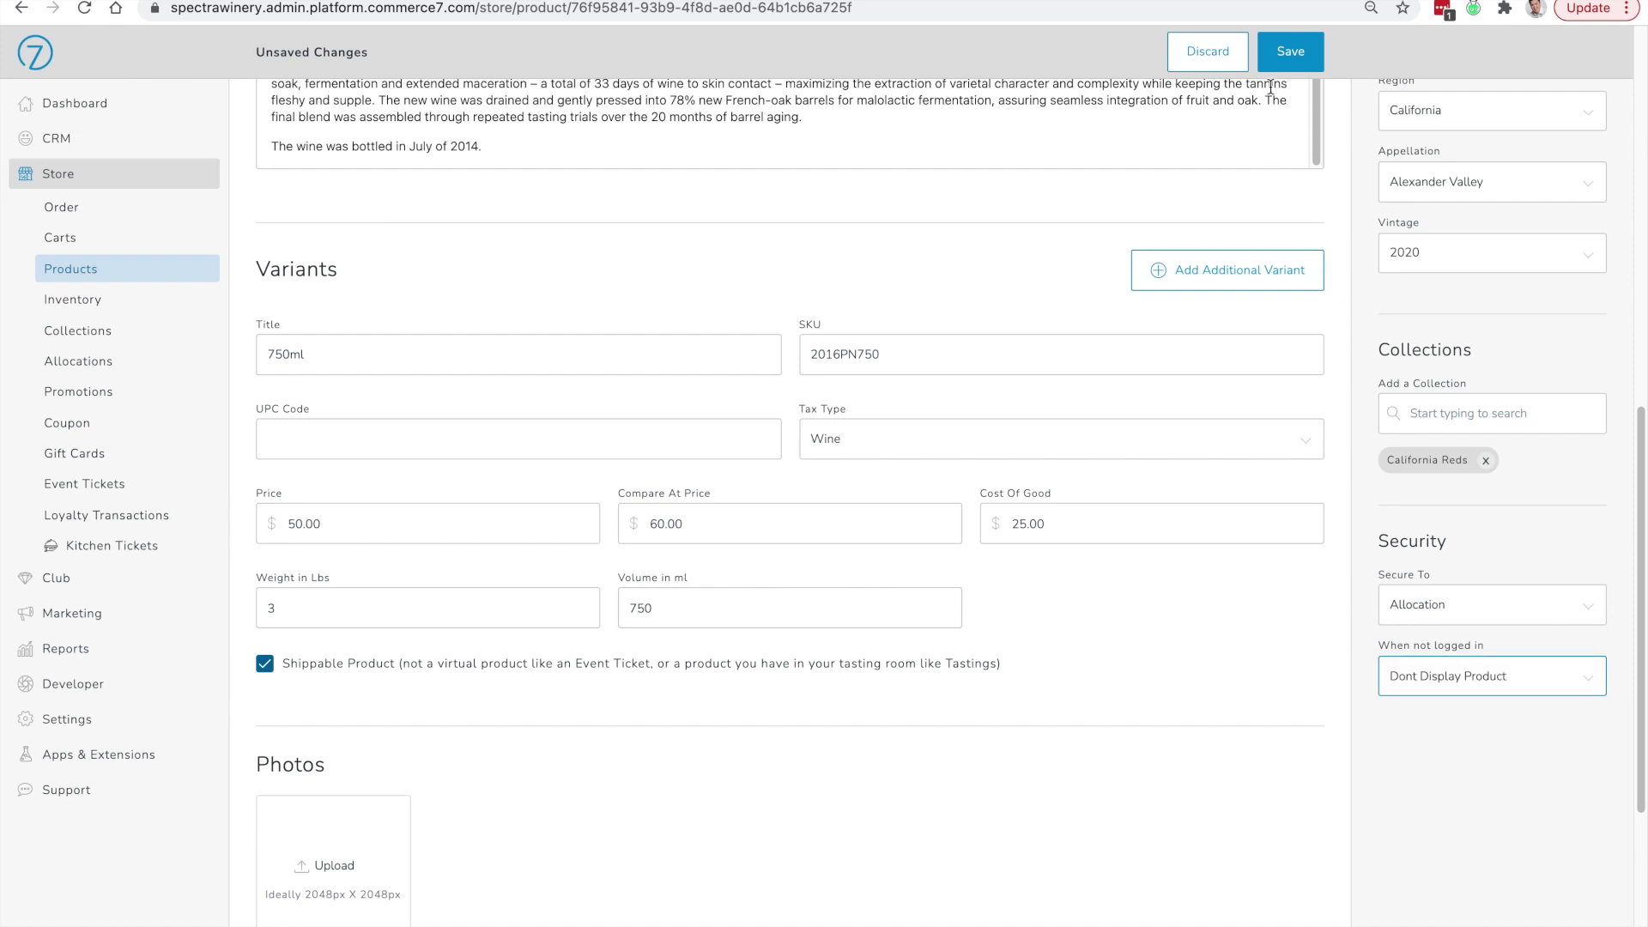
{"action": "left_click", "coordinate": [1288, 56]}
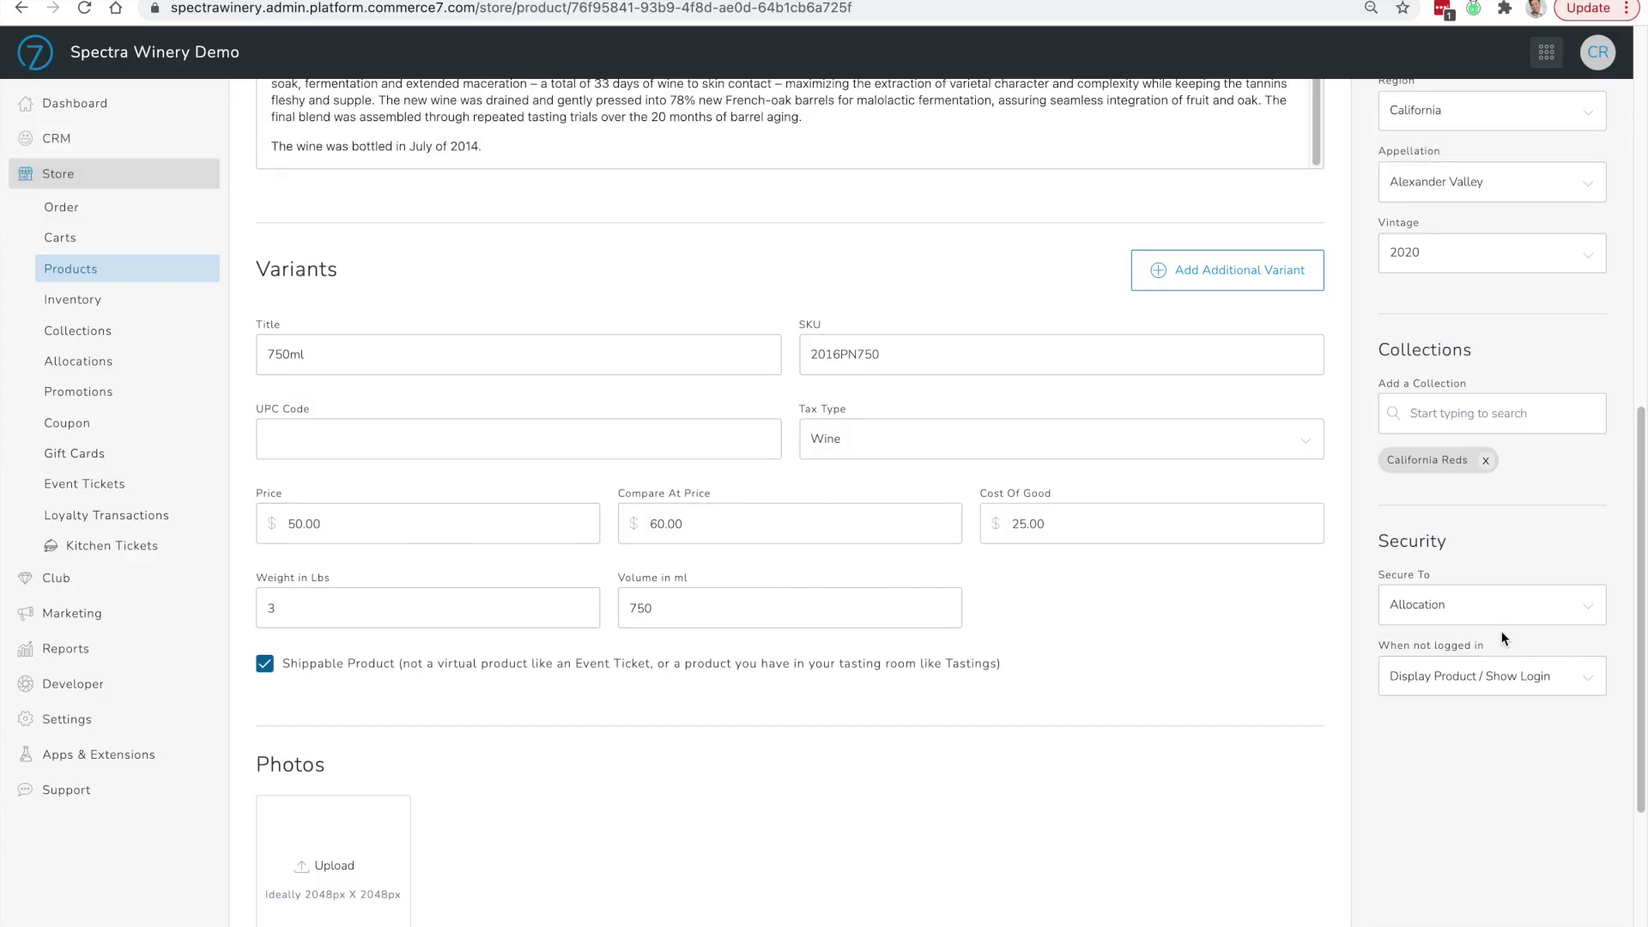
{"action": "left_click", "coordinate": [72, 362]}
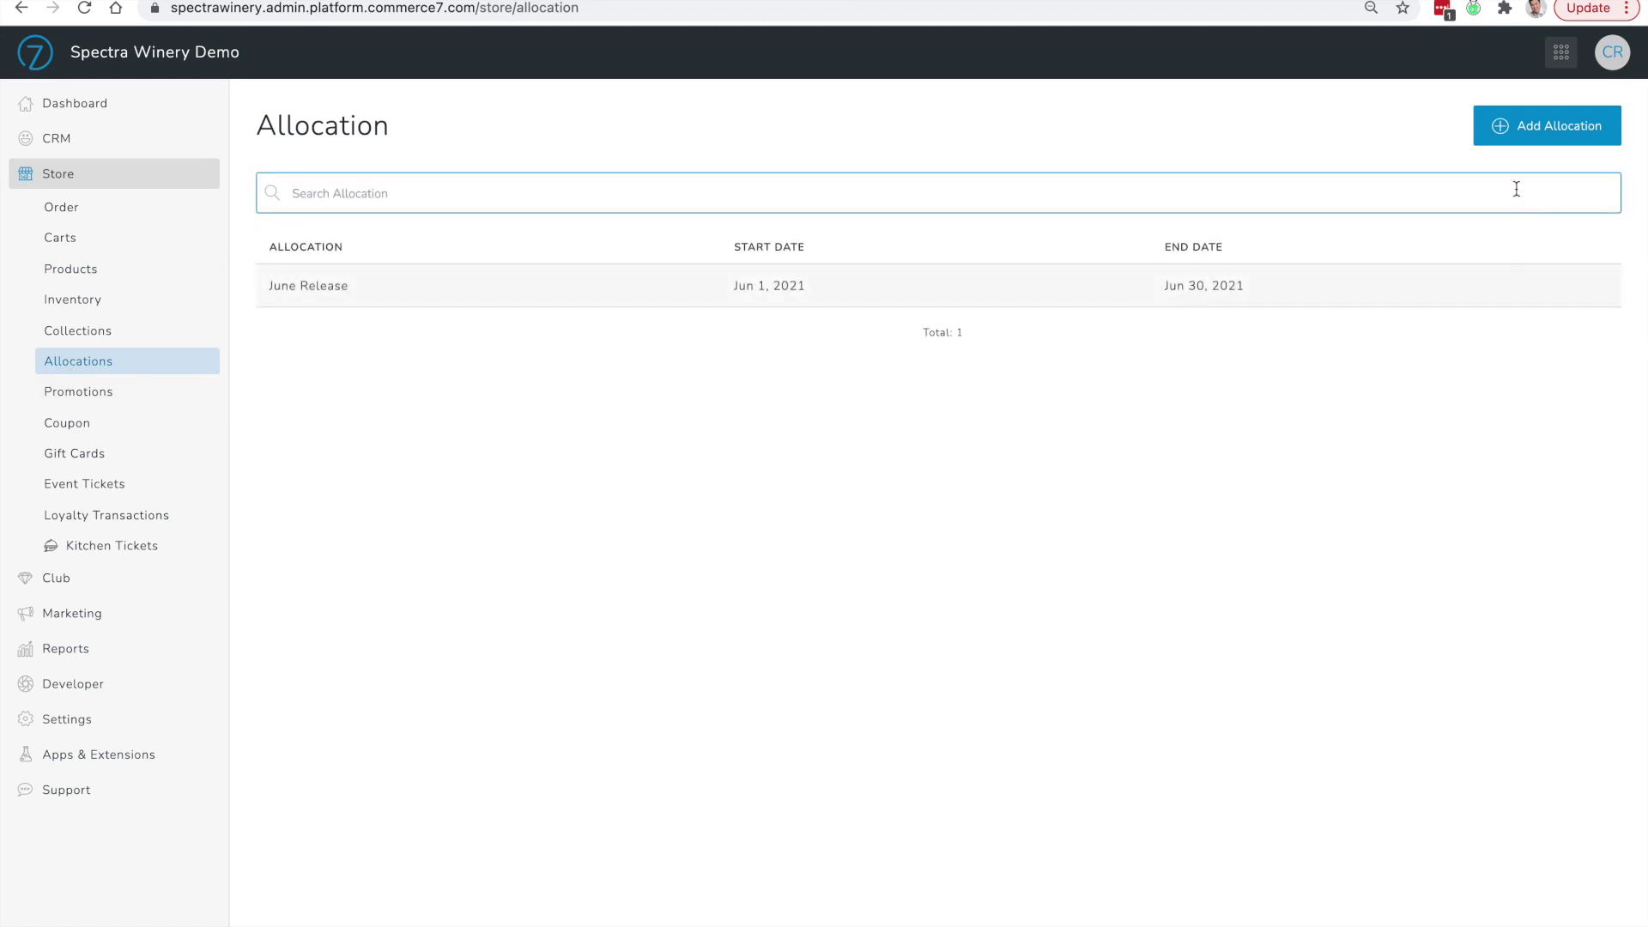
Create '2016 Pinot Noir Summer Allocation' running Jun 16, 2021 to Jul 16, 2021
{"action": "left_click", "coordinate": [1548, 137]}
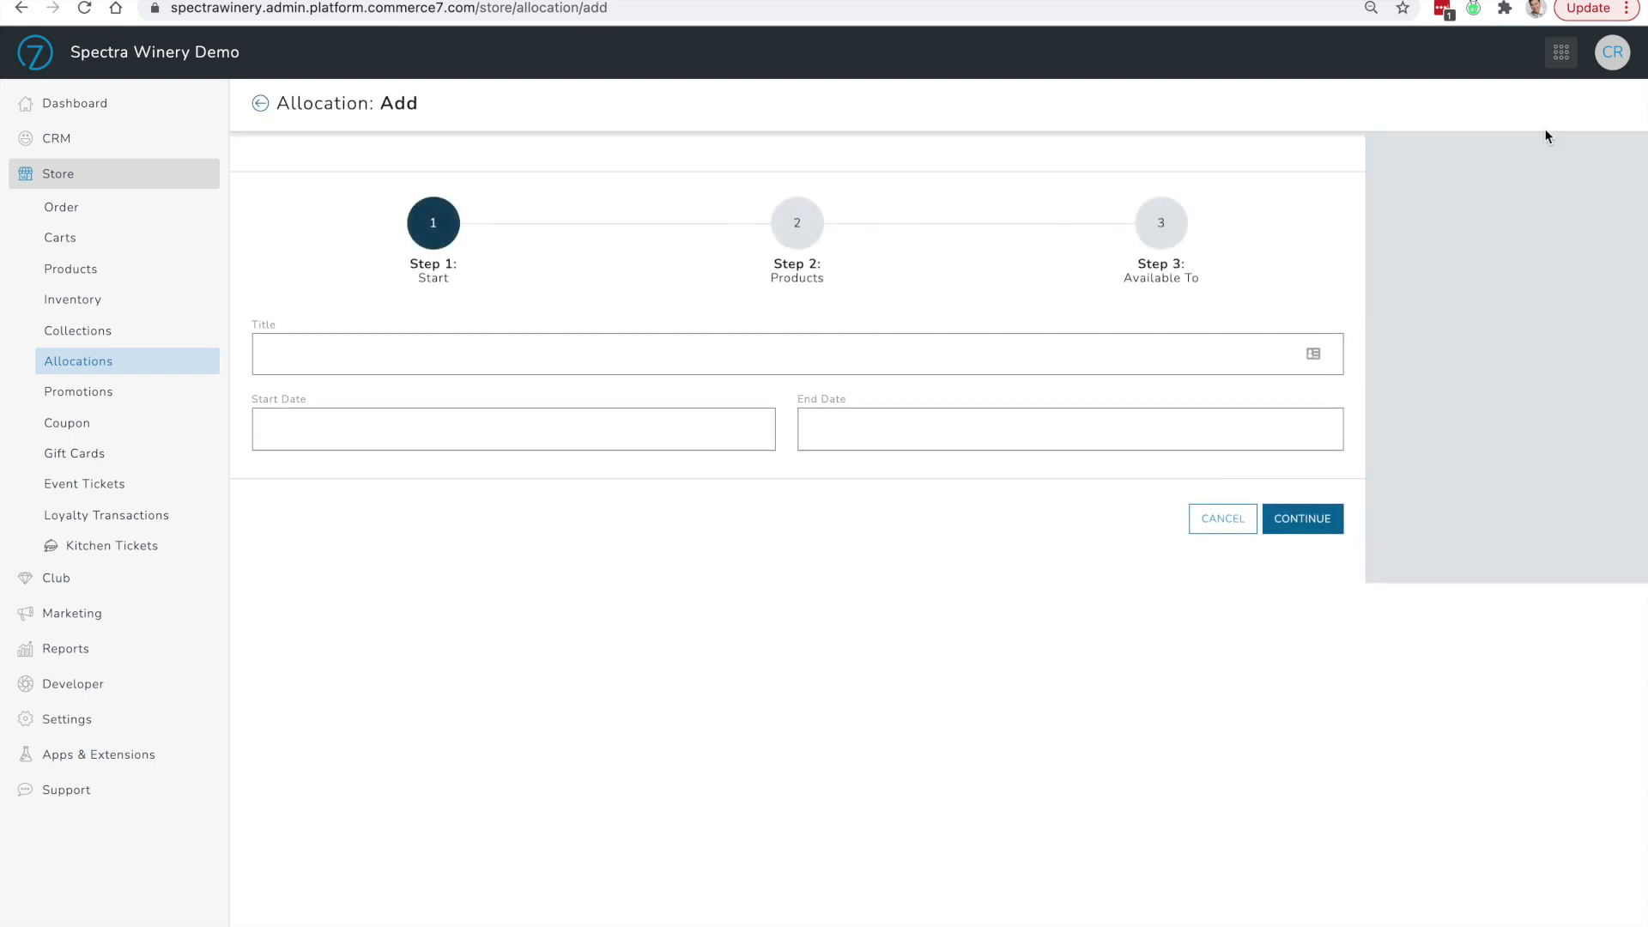
{"action": "left_click", "coordinate": [405, 360]}
{"action": "type", "text": "2016 Pinot Noir "}
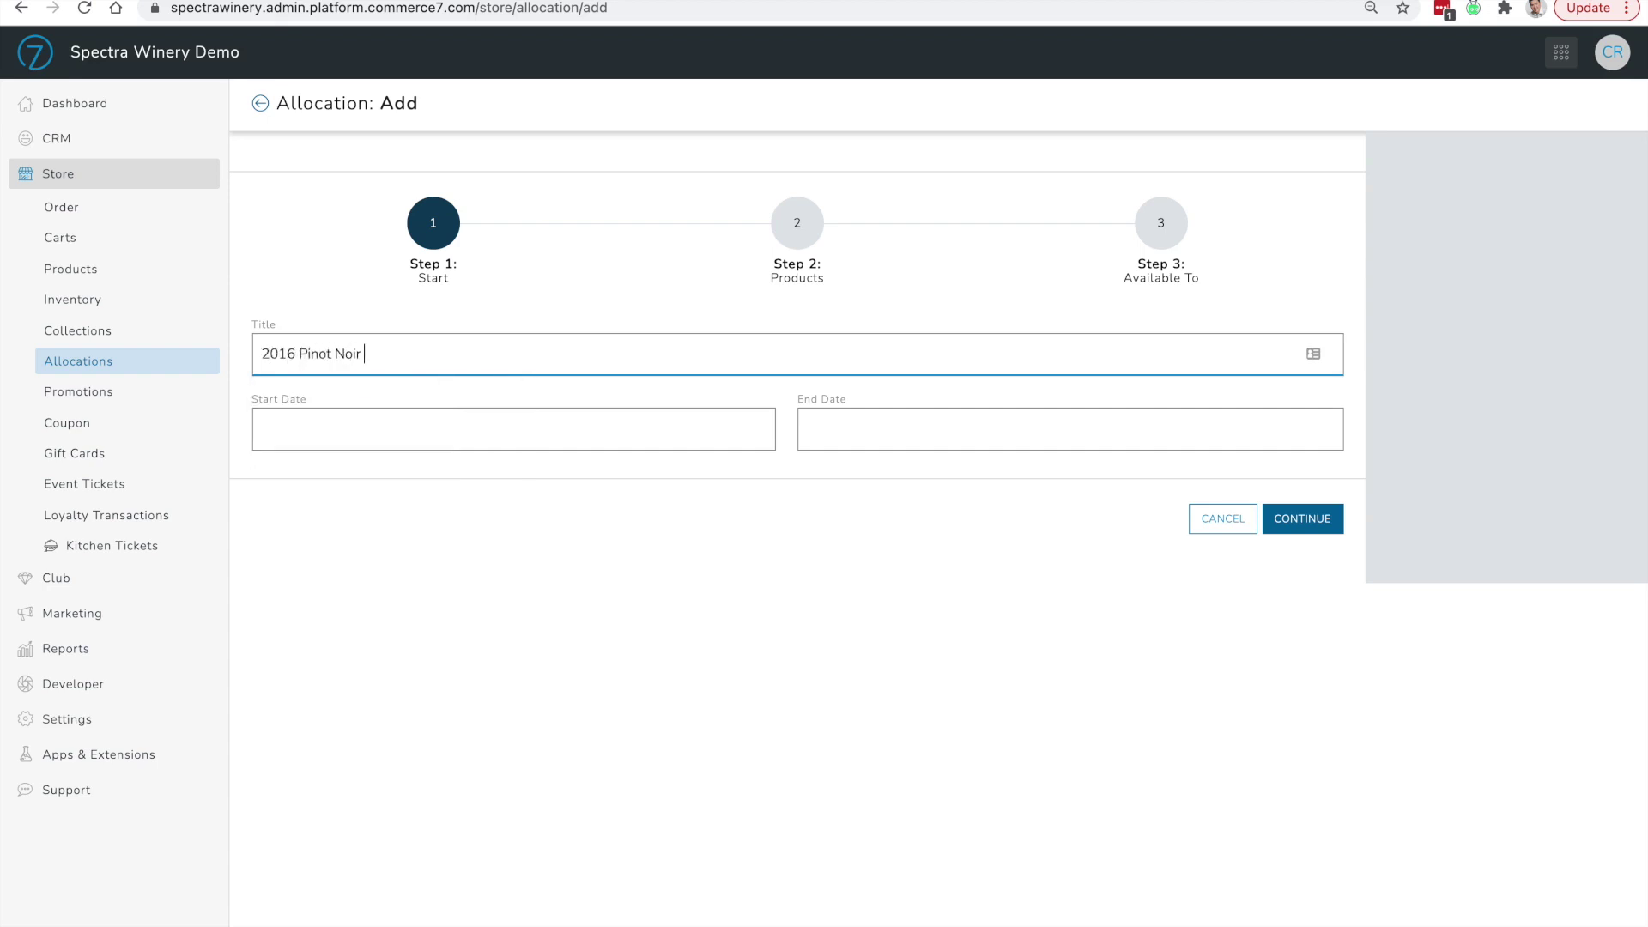
{"action": "type", "text": "Summer Allocation"}
{"action": "left_click", "coordinate": [345, 426]}
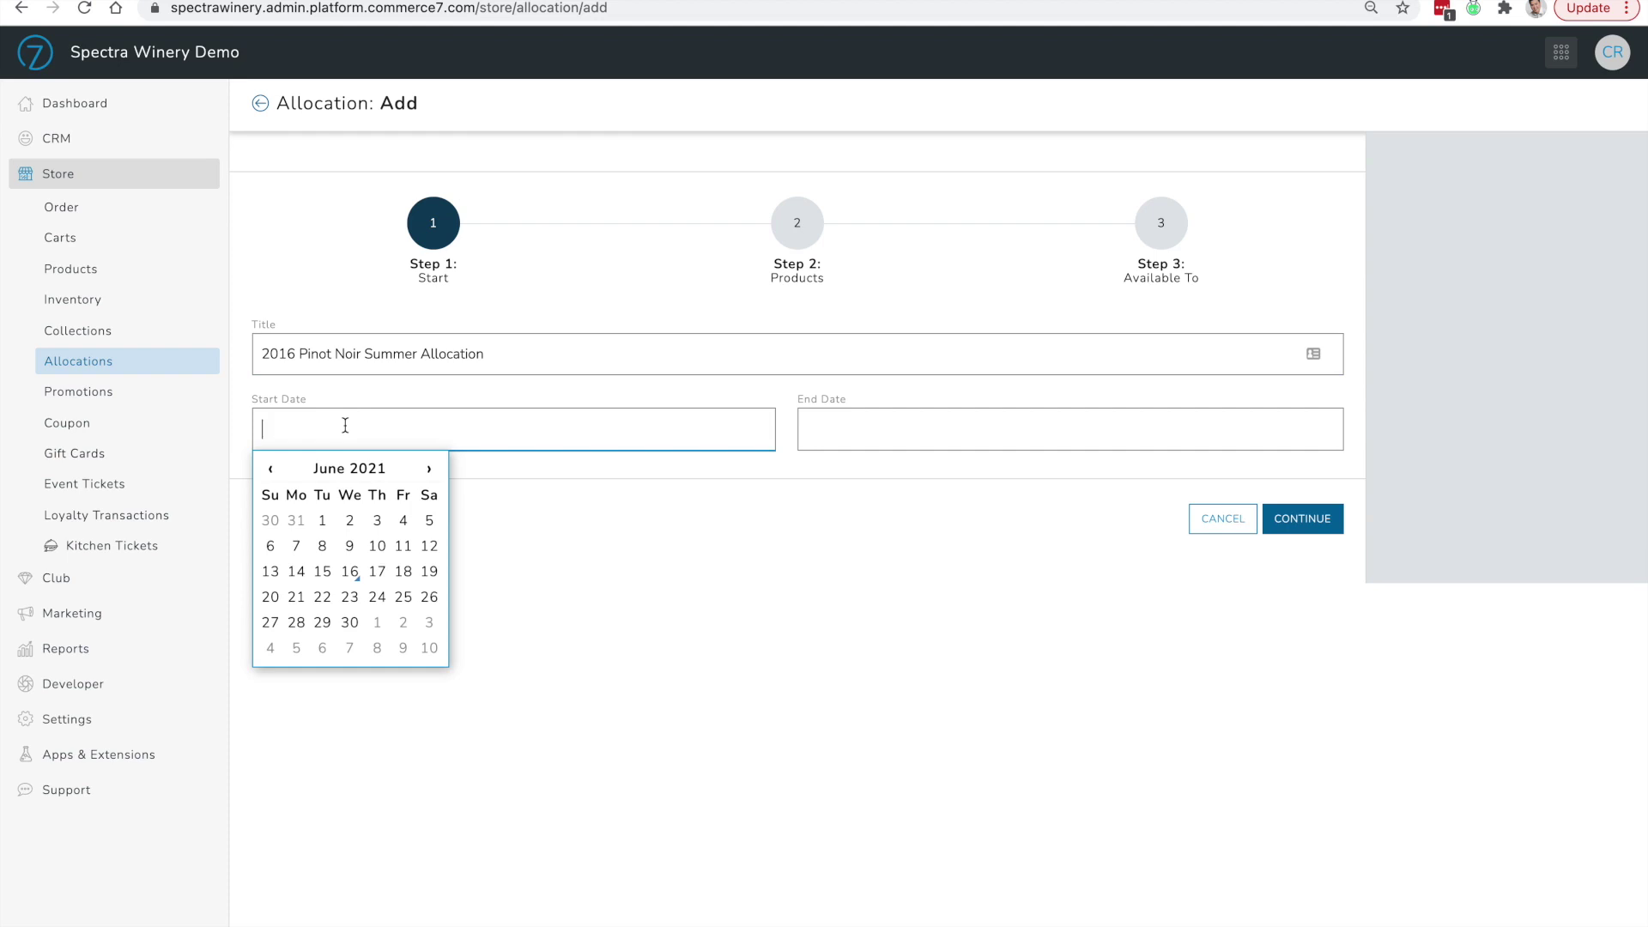
{"action": "left_click", "coordinate": [350, 571]}
{"action": "left_click", "coordinate": [986, 434]}
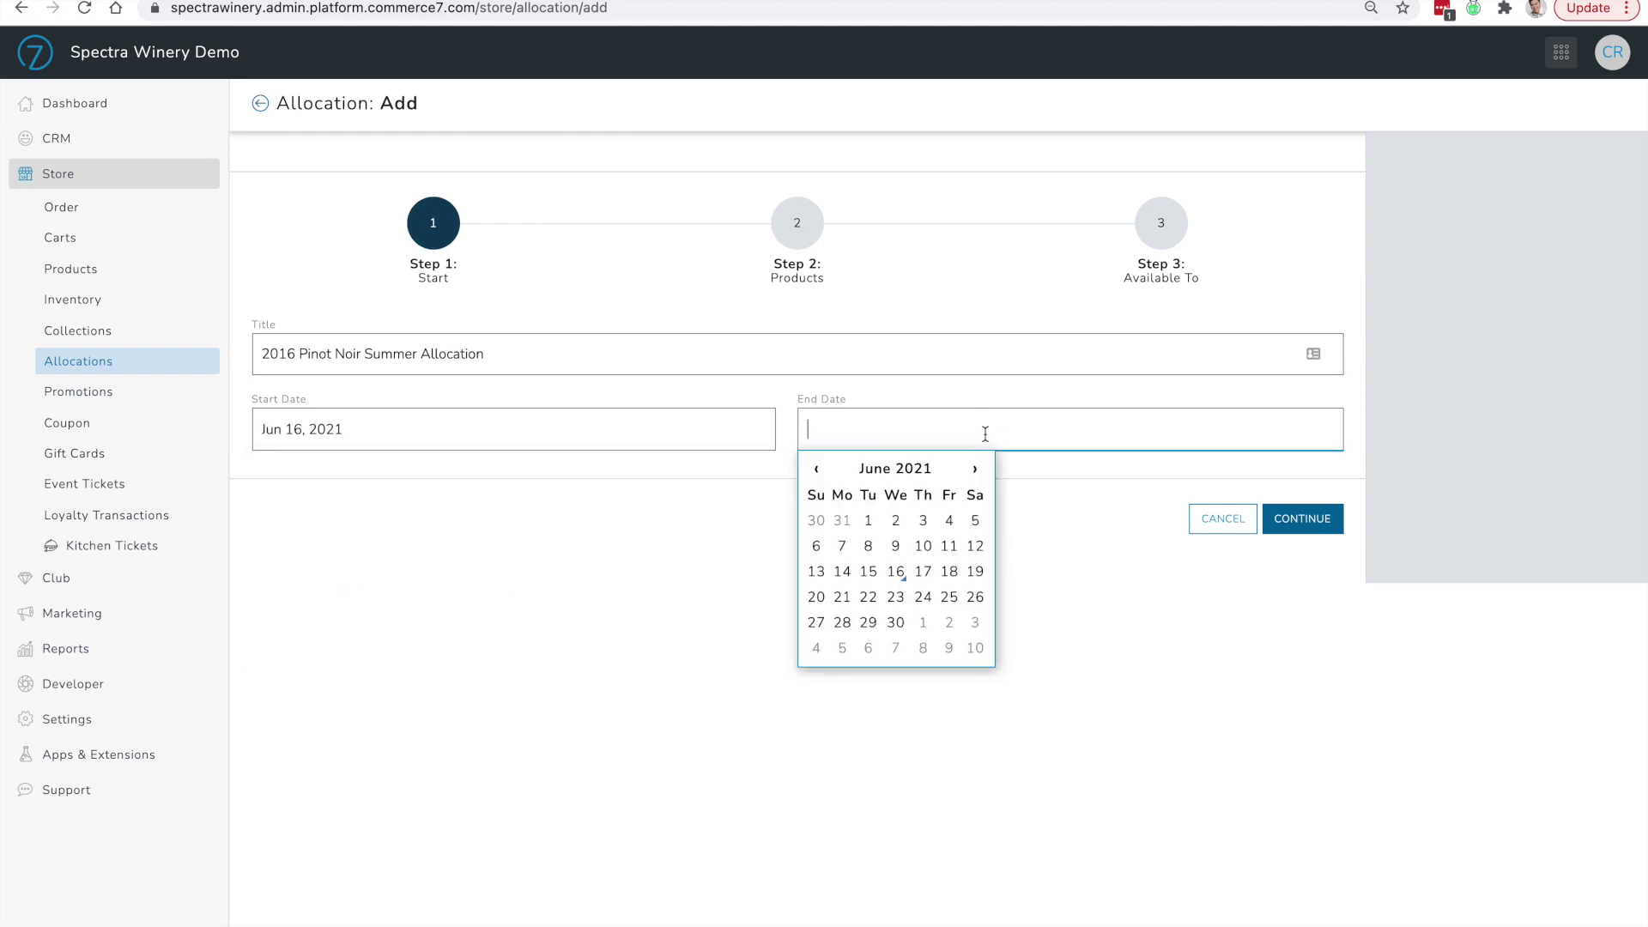
{"action": "left_click", "coordinate": [979, 472]}
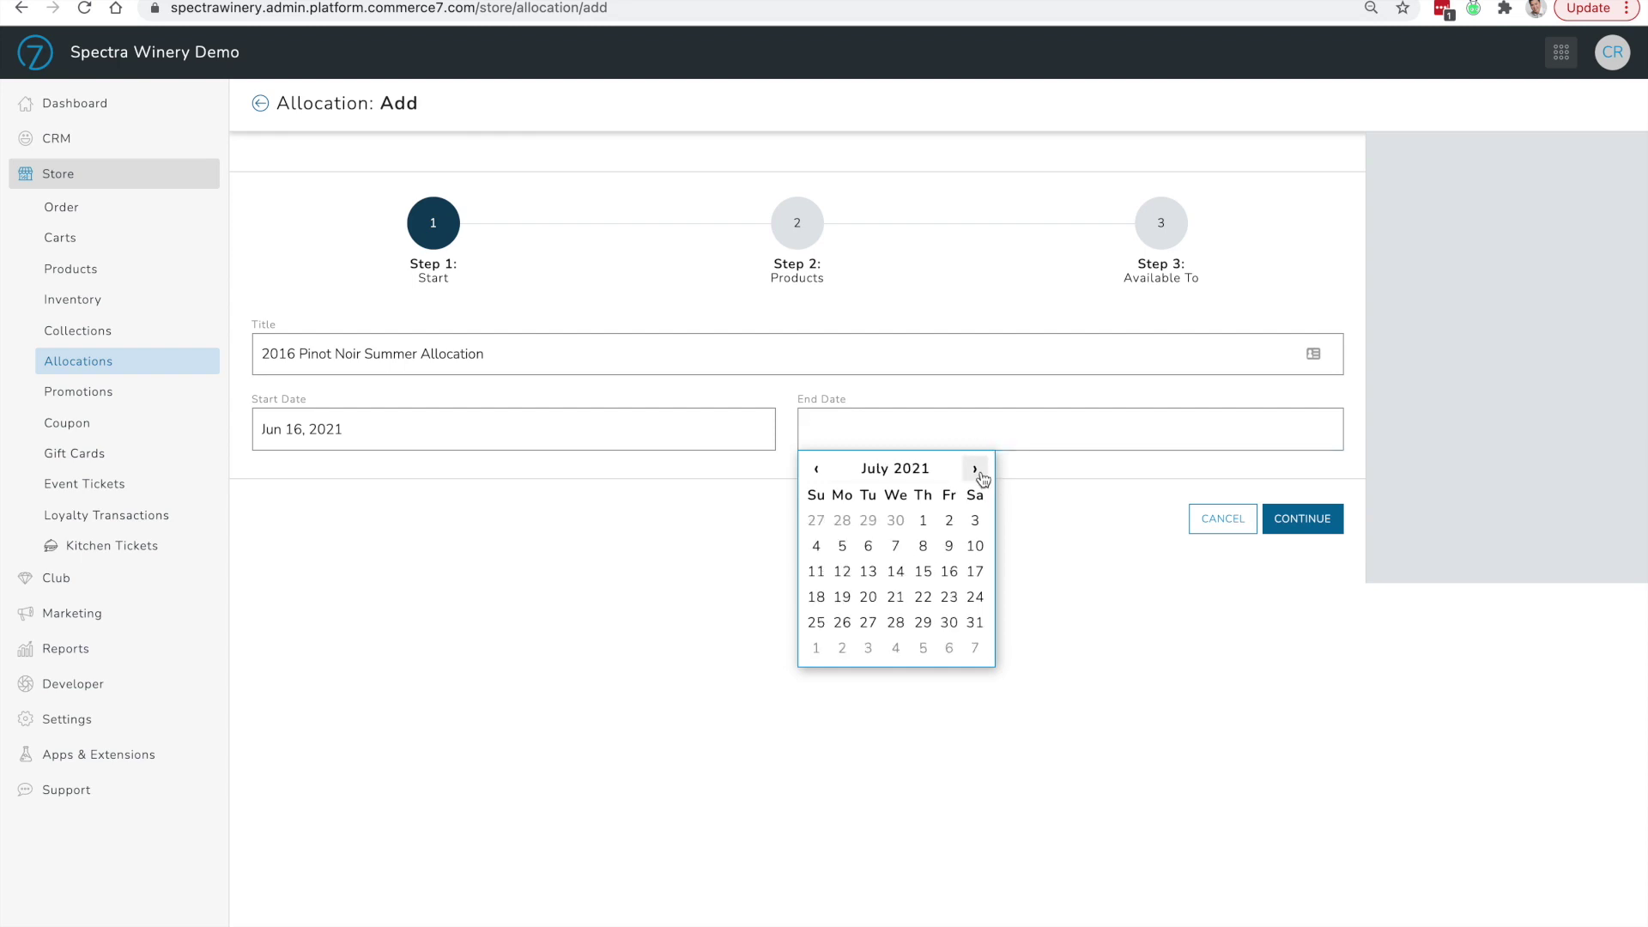
{"action": "left_click", "coordinate": [950, 572]}
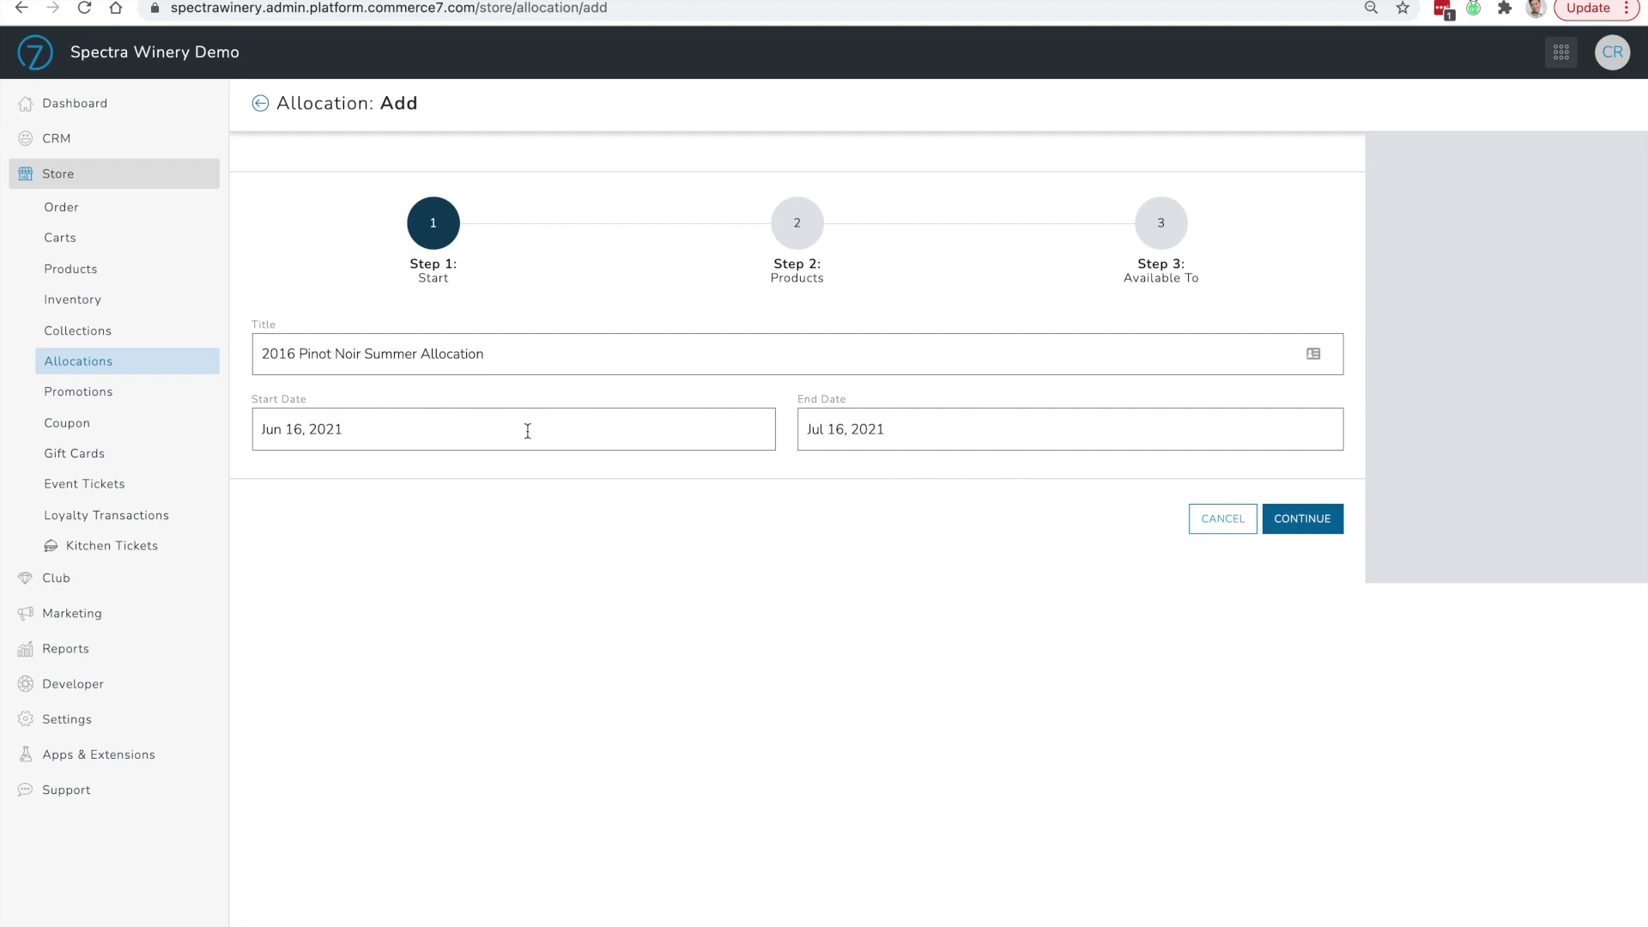
{"action": "left_click", "coordinate": [1341, 526]}
Add 2016 Pinot Noir to the allocation's products by searching '2016'
{"action": "left_click", "coordinate": [1310, 524]}
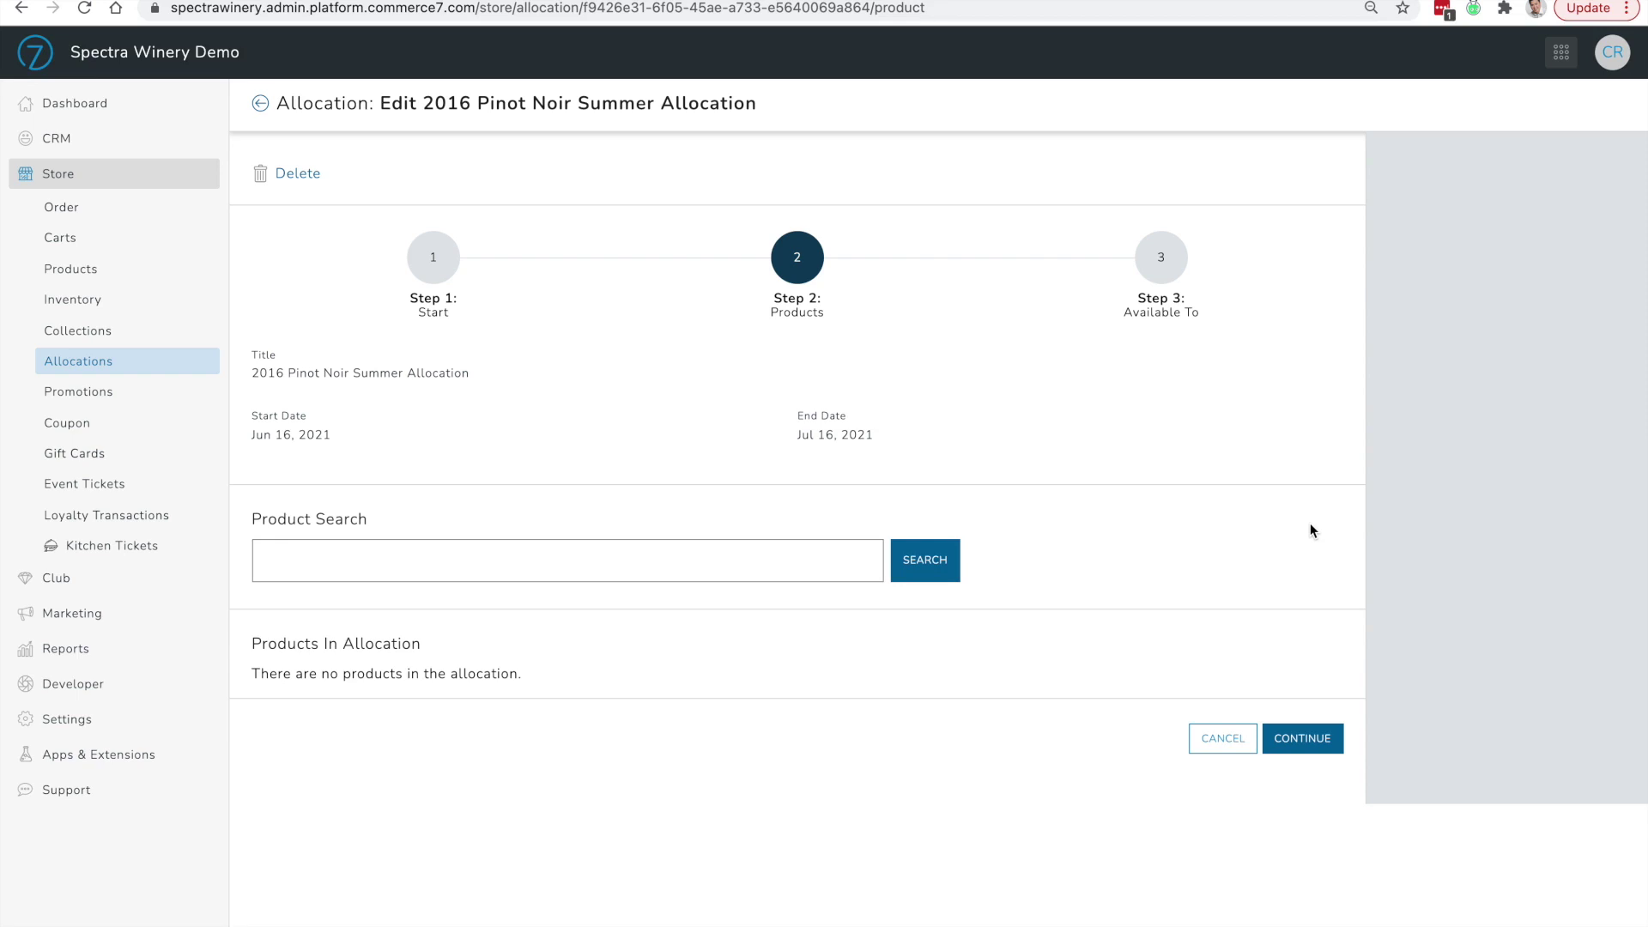
{"action": "left_click", "coordinate": [725, 558]}
{"action": "type", "text": "2016"}
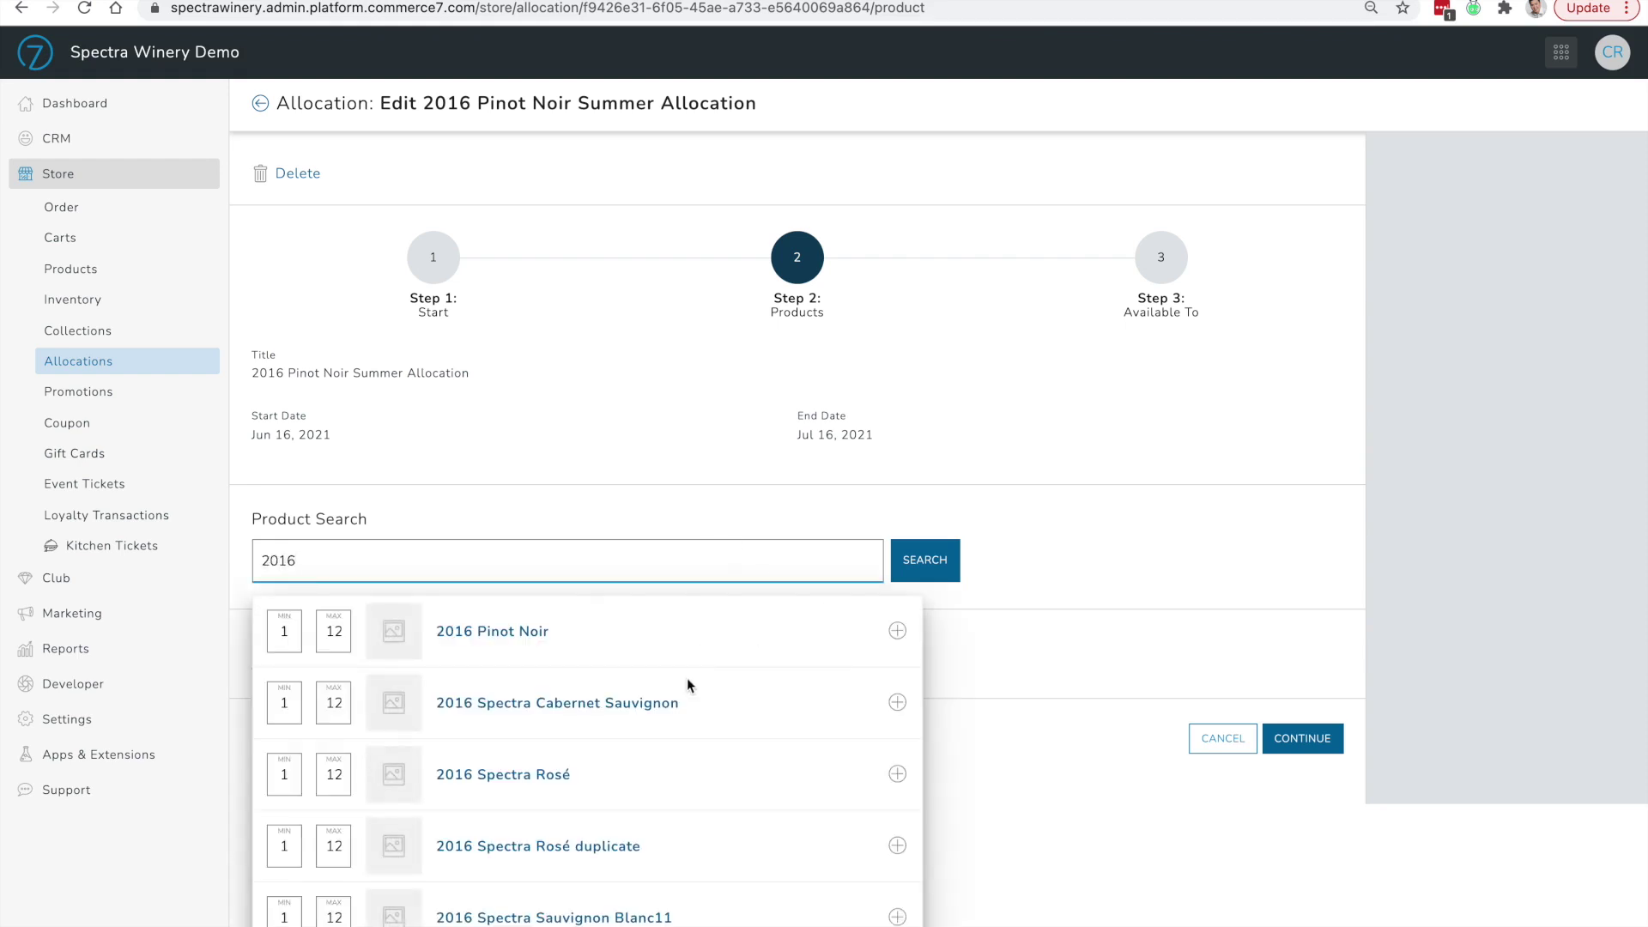
{"action": "left_click", "coordinate": [897, 632]}
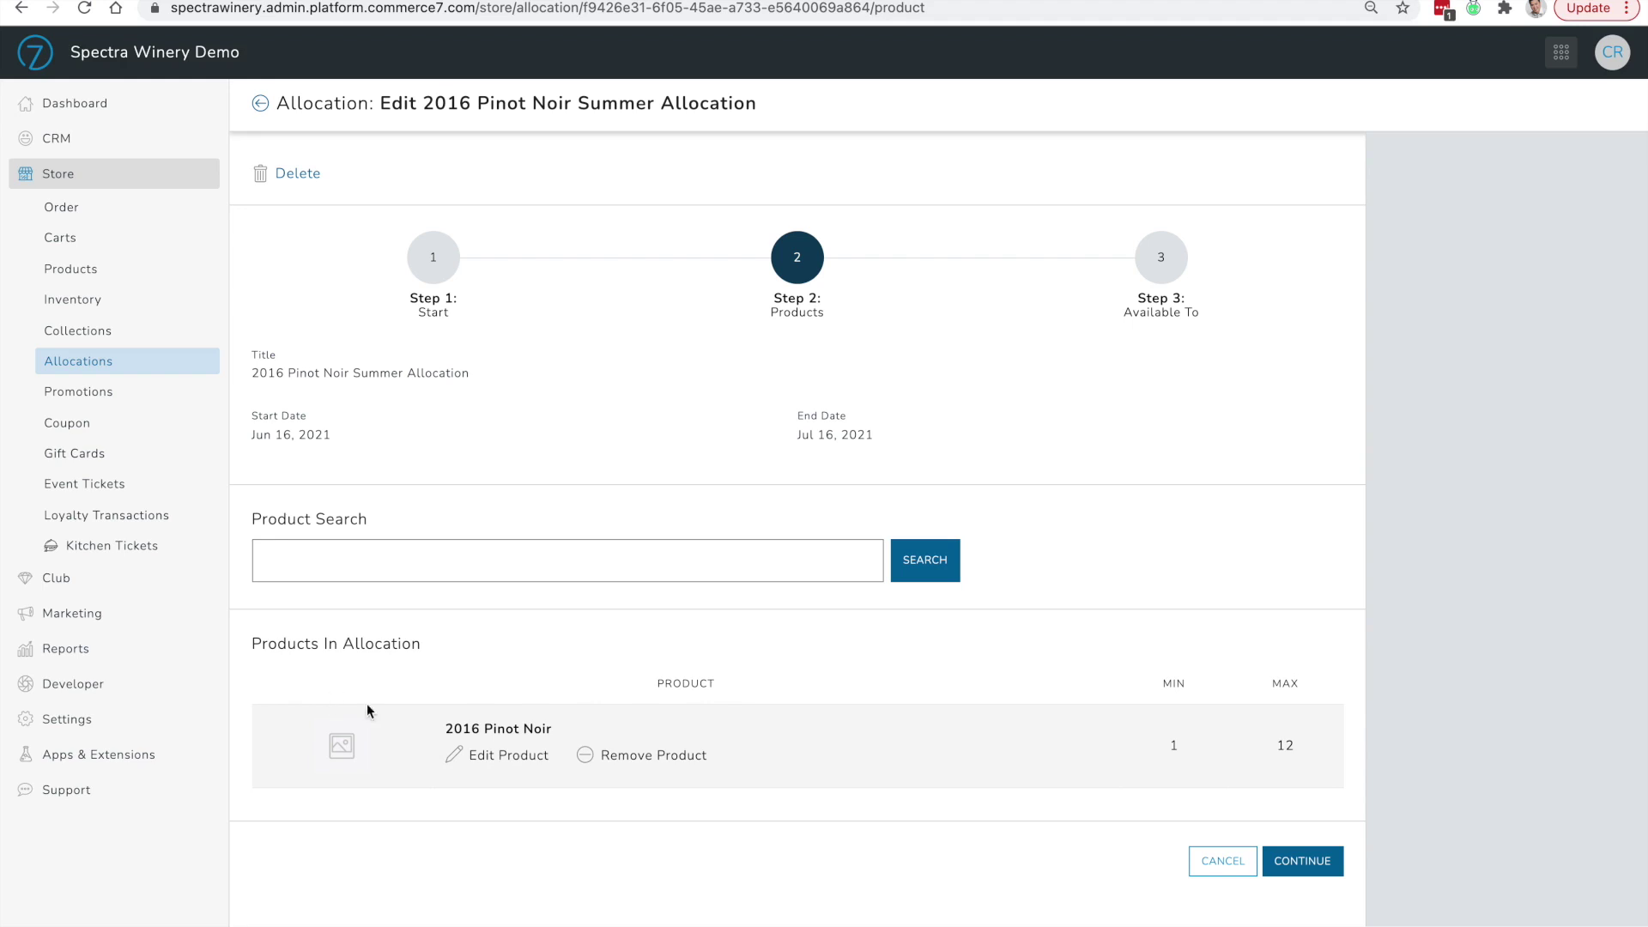
Lower the 2016 Pinot Noir maximum quantity from 12 to 6, keeping minimum 1
{"action": "left_click", "coordinate": [521, 765]}
{"action": "left_click_drag", "start_coordinate": [939, 537], "coordinate": [778, 520]}
{"action": "type", "text": "6"}
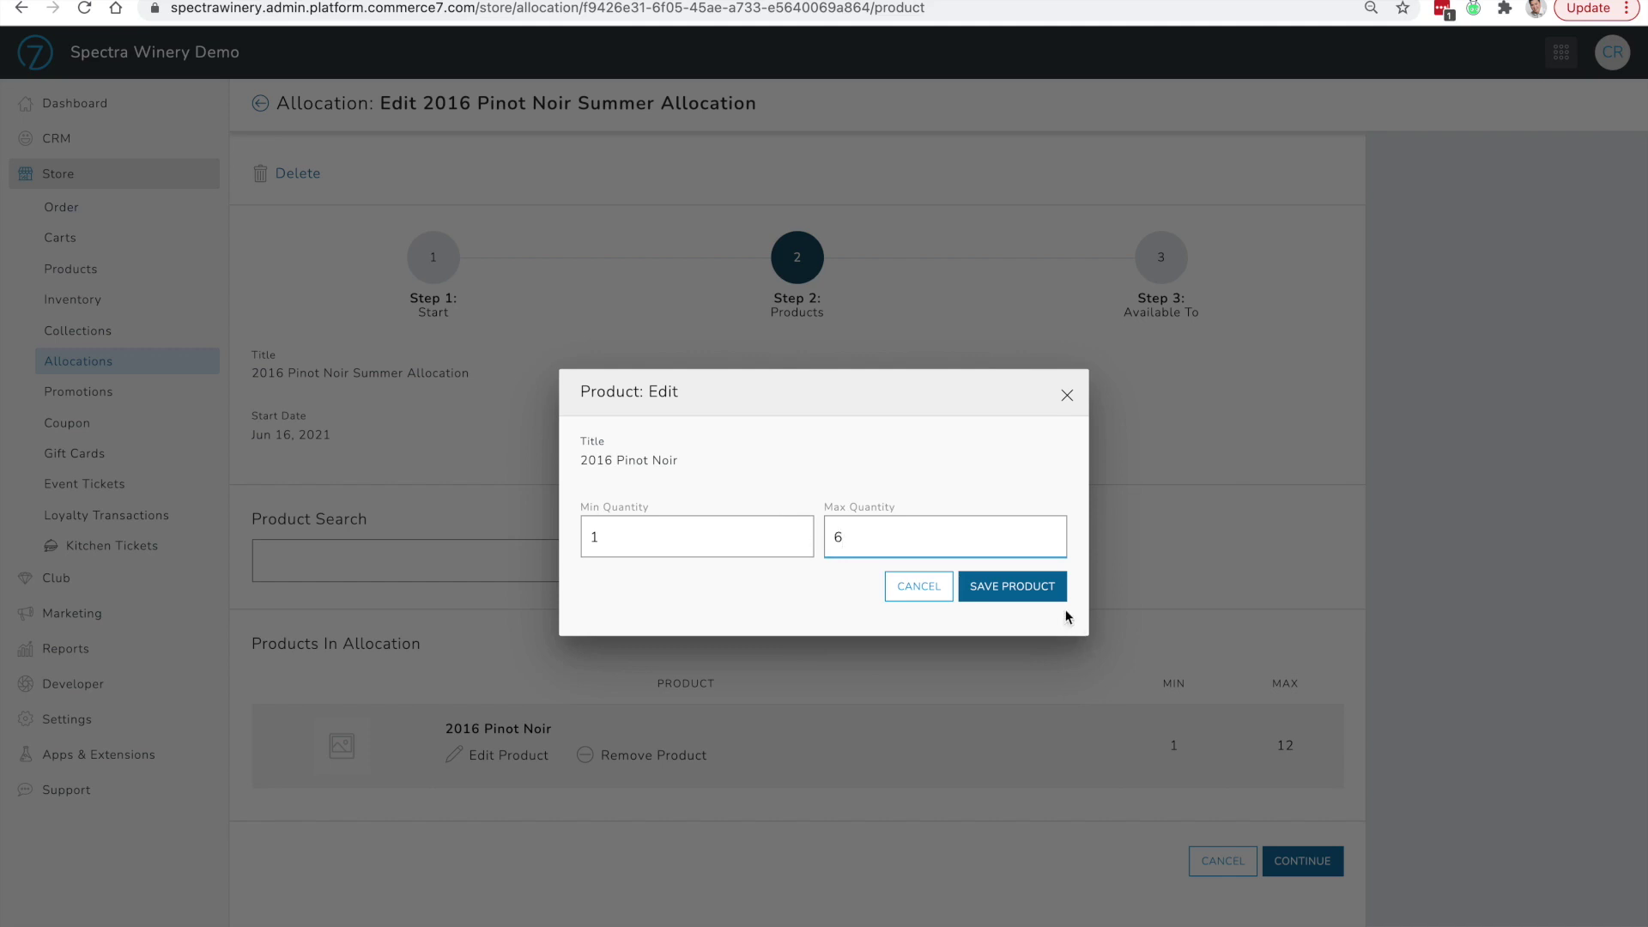
{"action": "left_click", "coordinate": [1043, 591]}
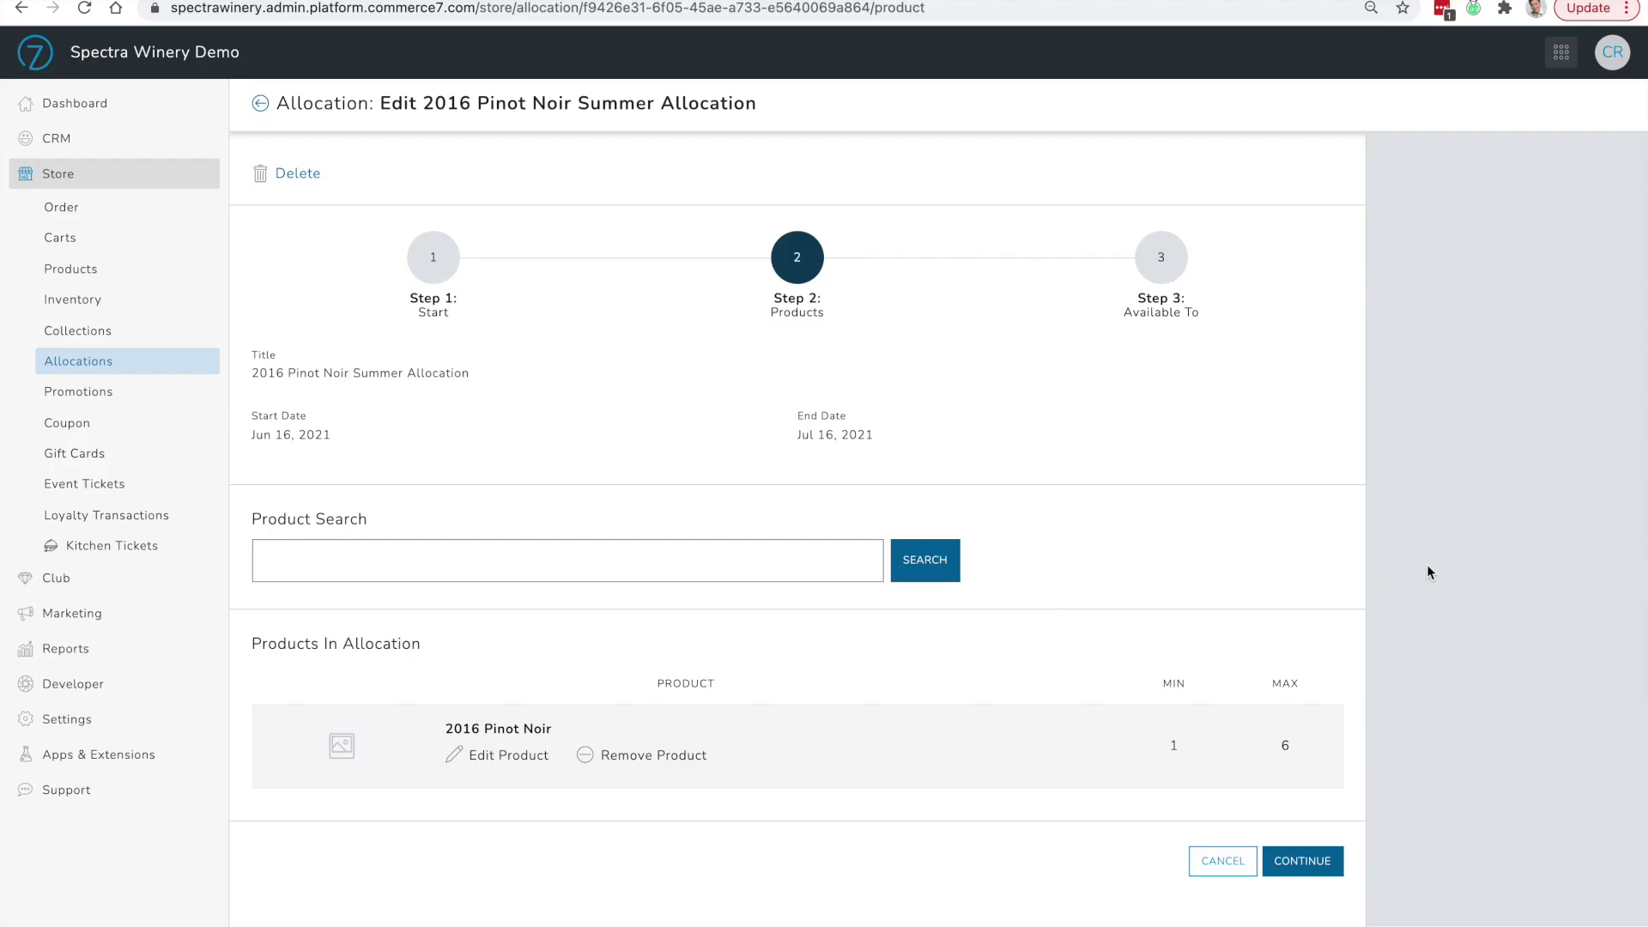
Make the allocation available to the Gold Club and Rose Subscription clubs
{"action": "left_click", "coordinate": [1322, 862]}
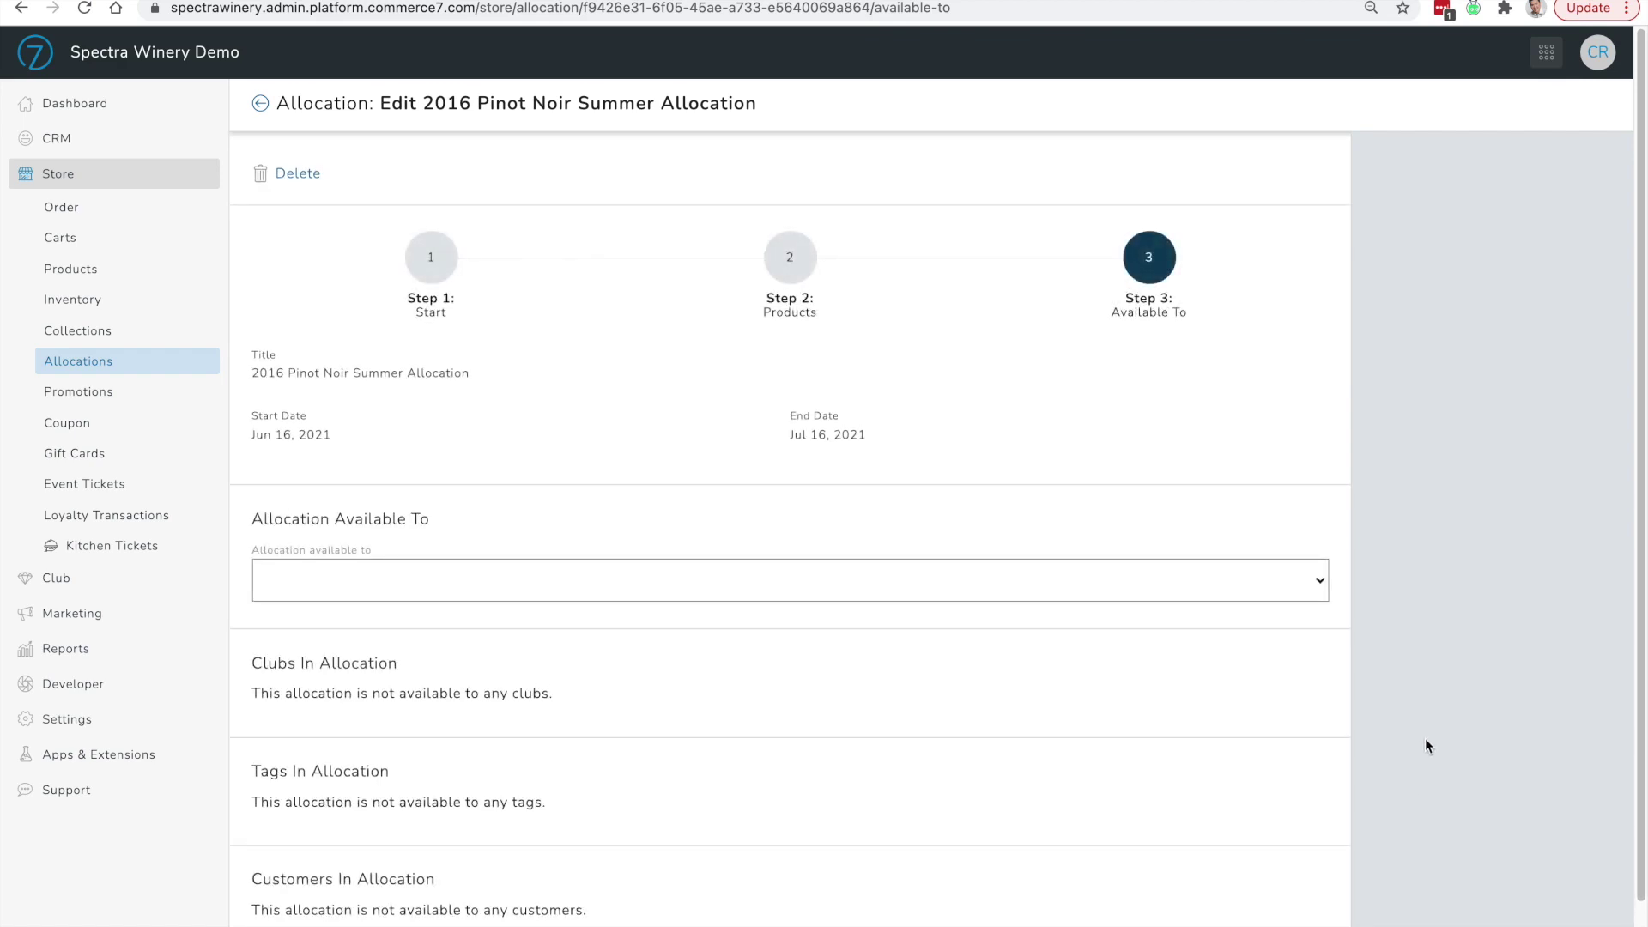
{"action": "left_click", "coordinate": [455, 583]}
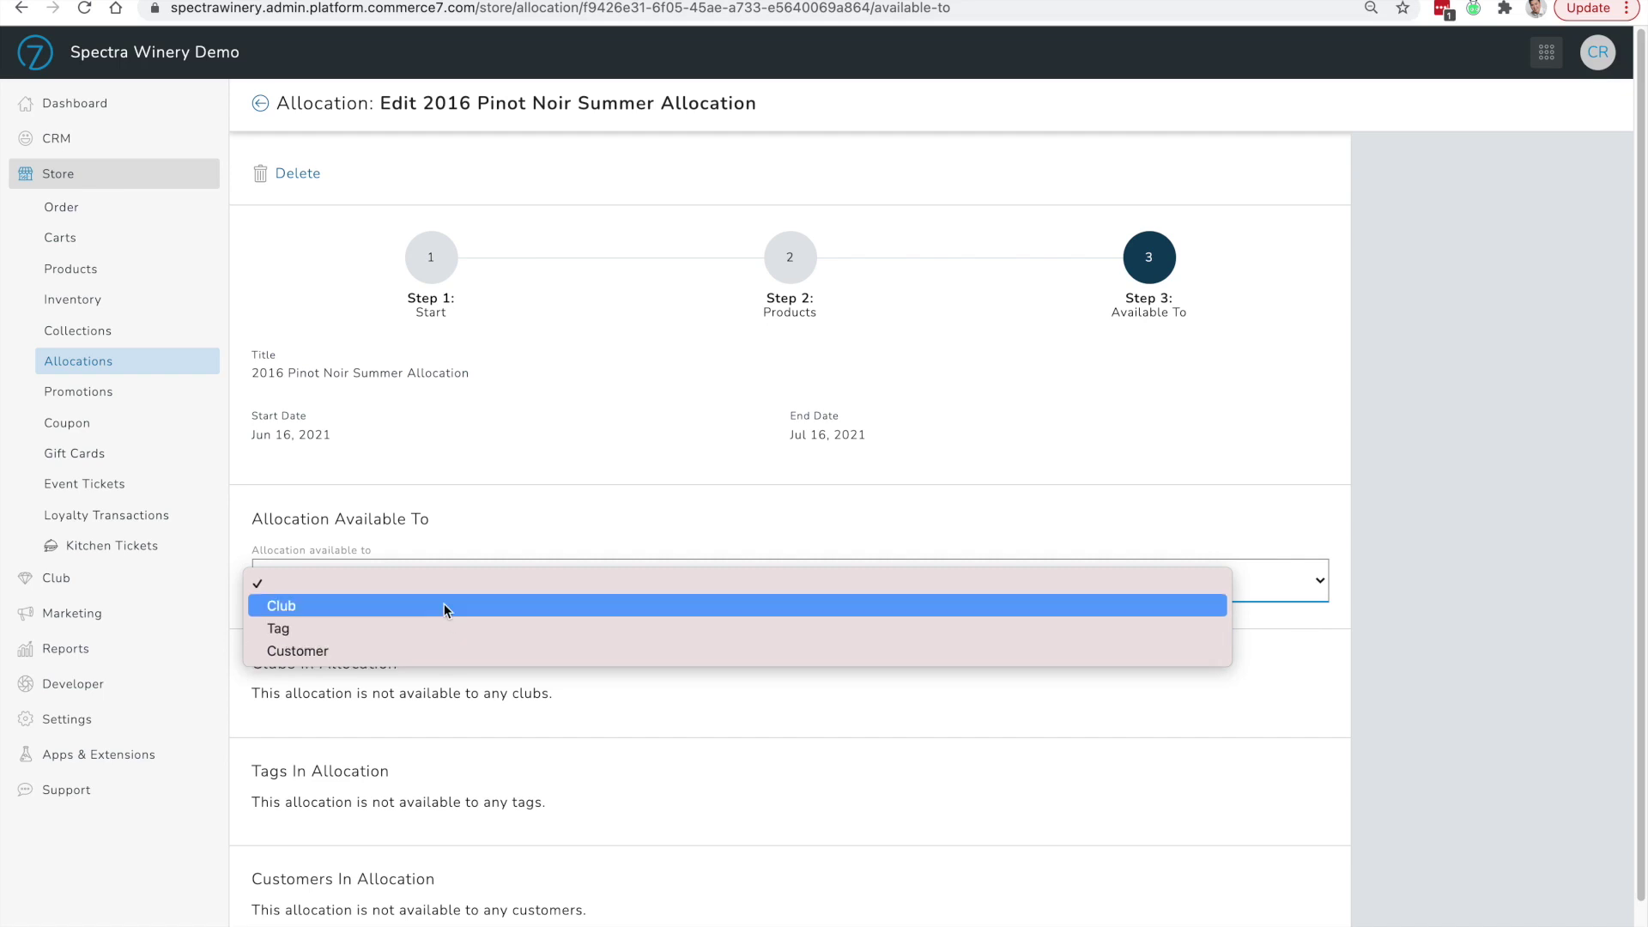
{"action": "left_click", "coordinate": [443, 605]}
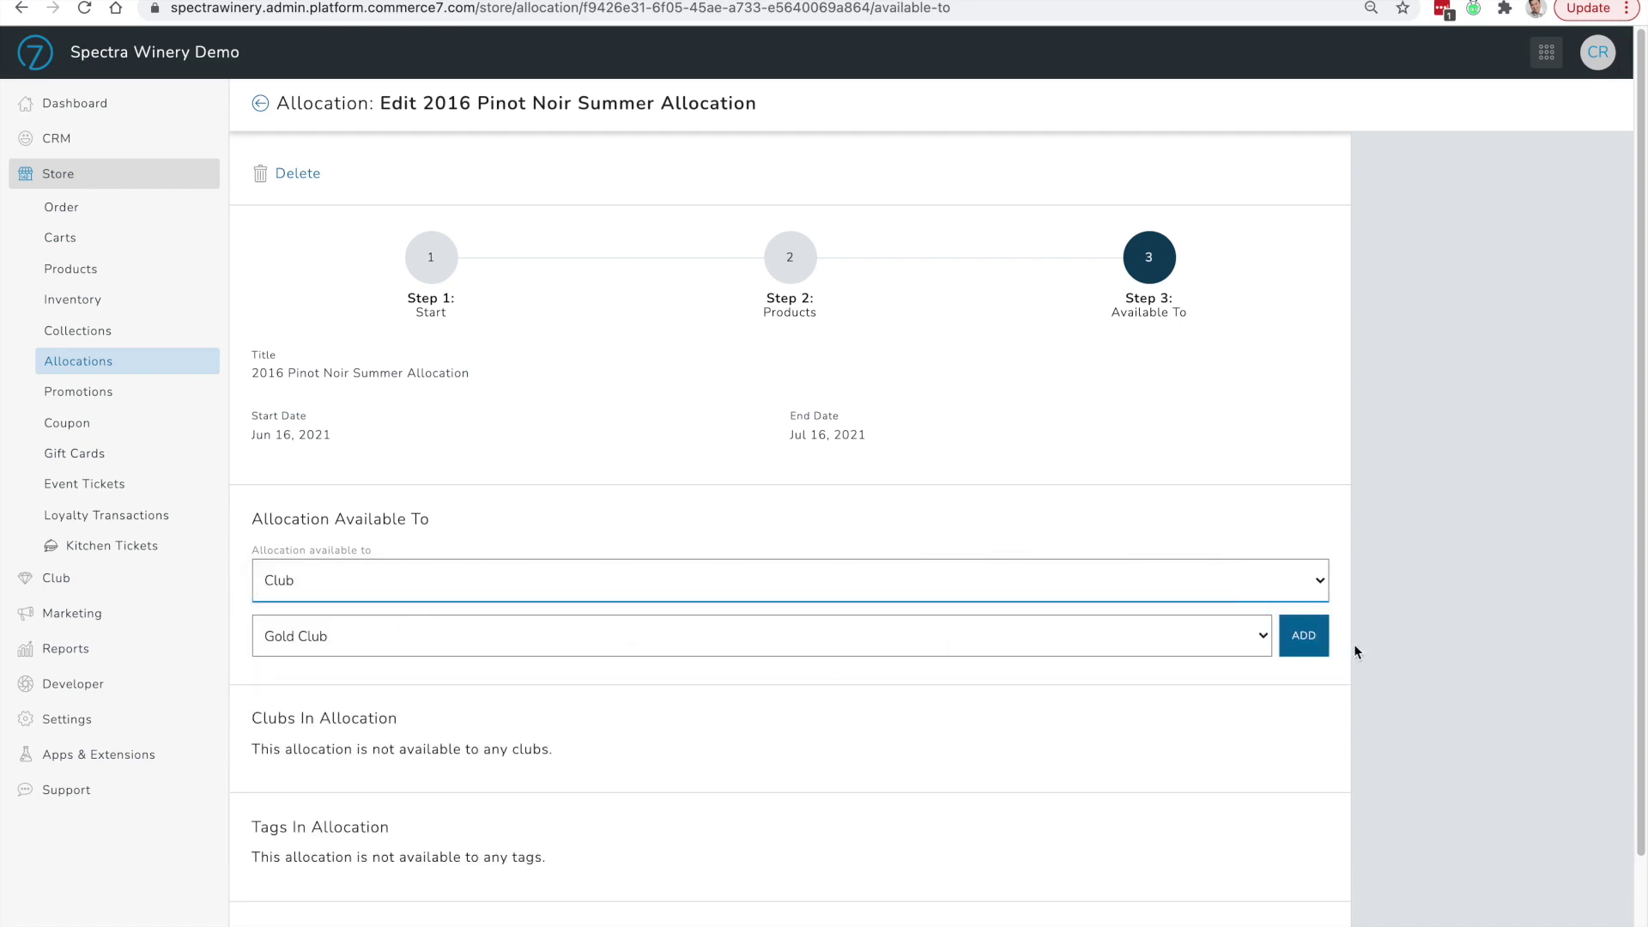
{"action": "left_click", "coordinate": [1312, 650]}
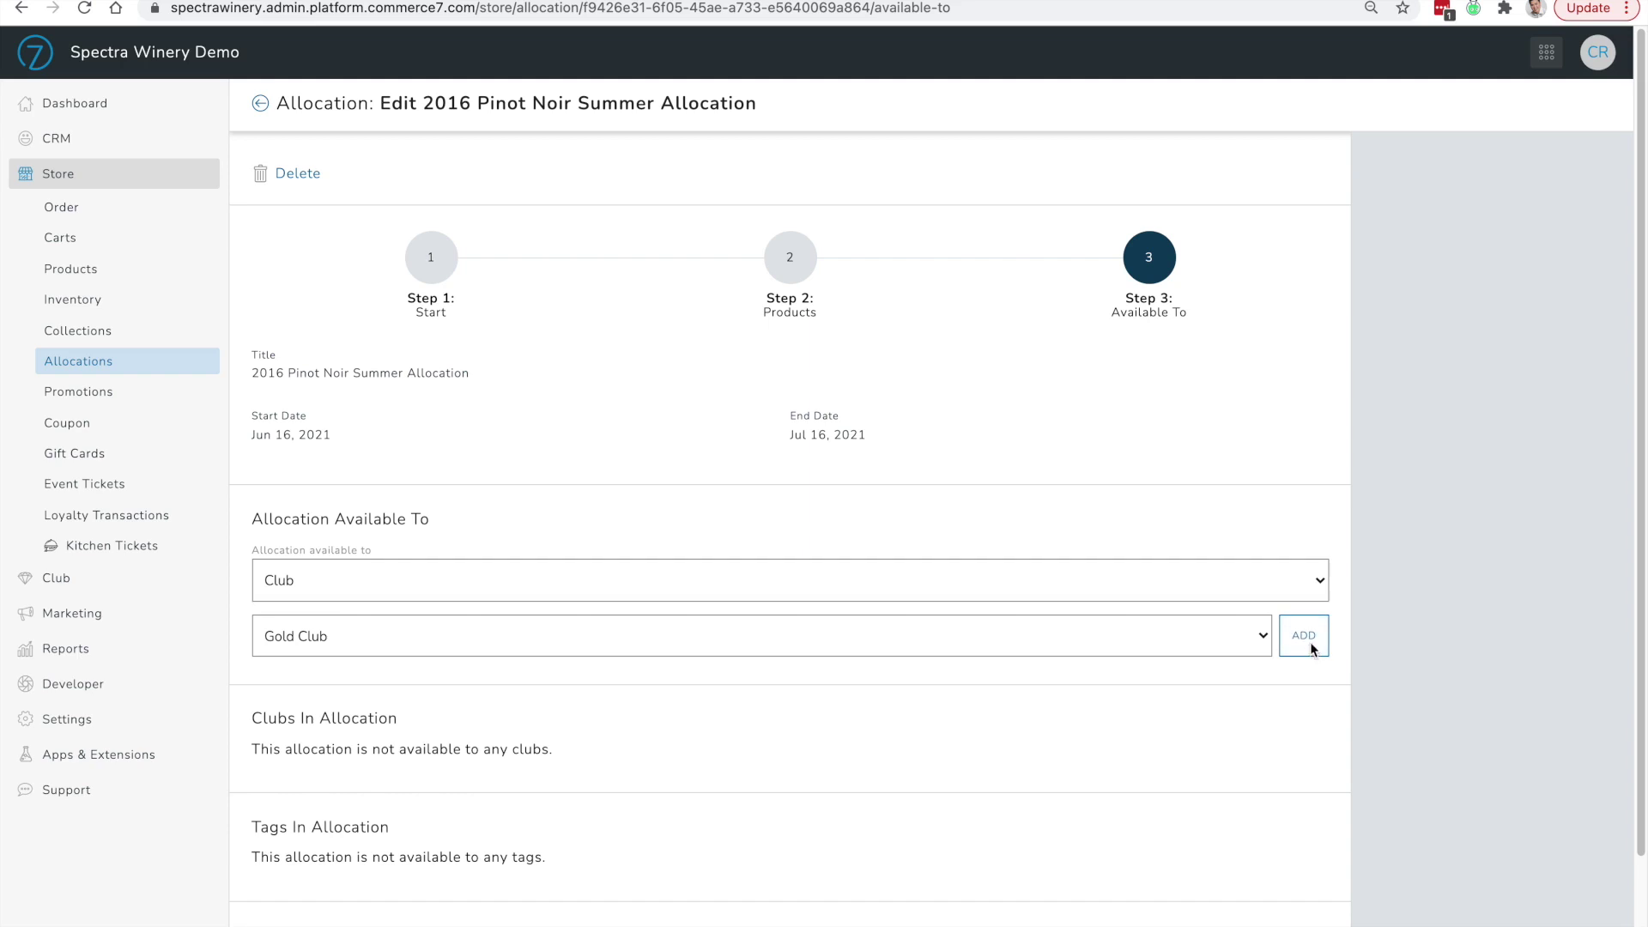
{"action": "left_click", "coordinate": [891, 584]}
{"action": "left_click", "coordinate": [889, 602]}
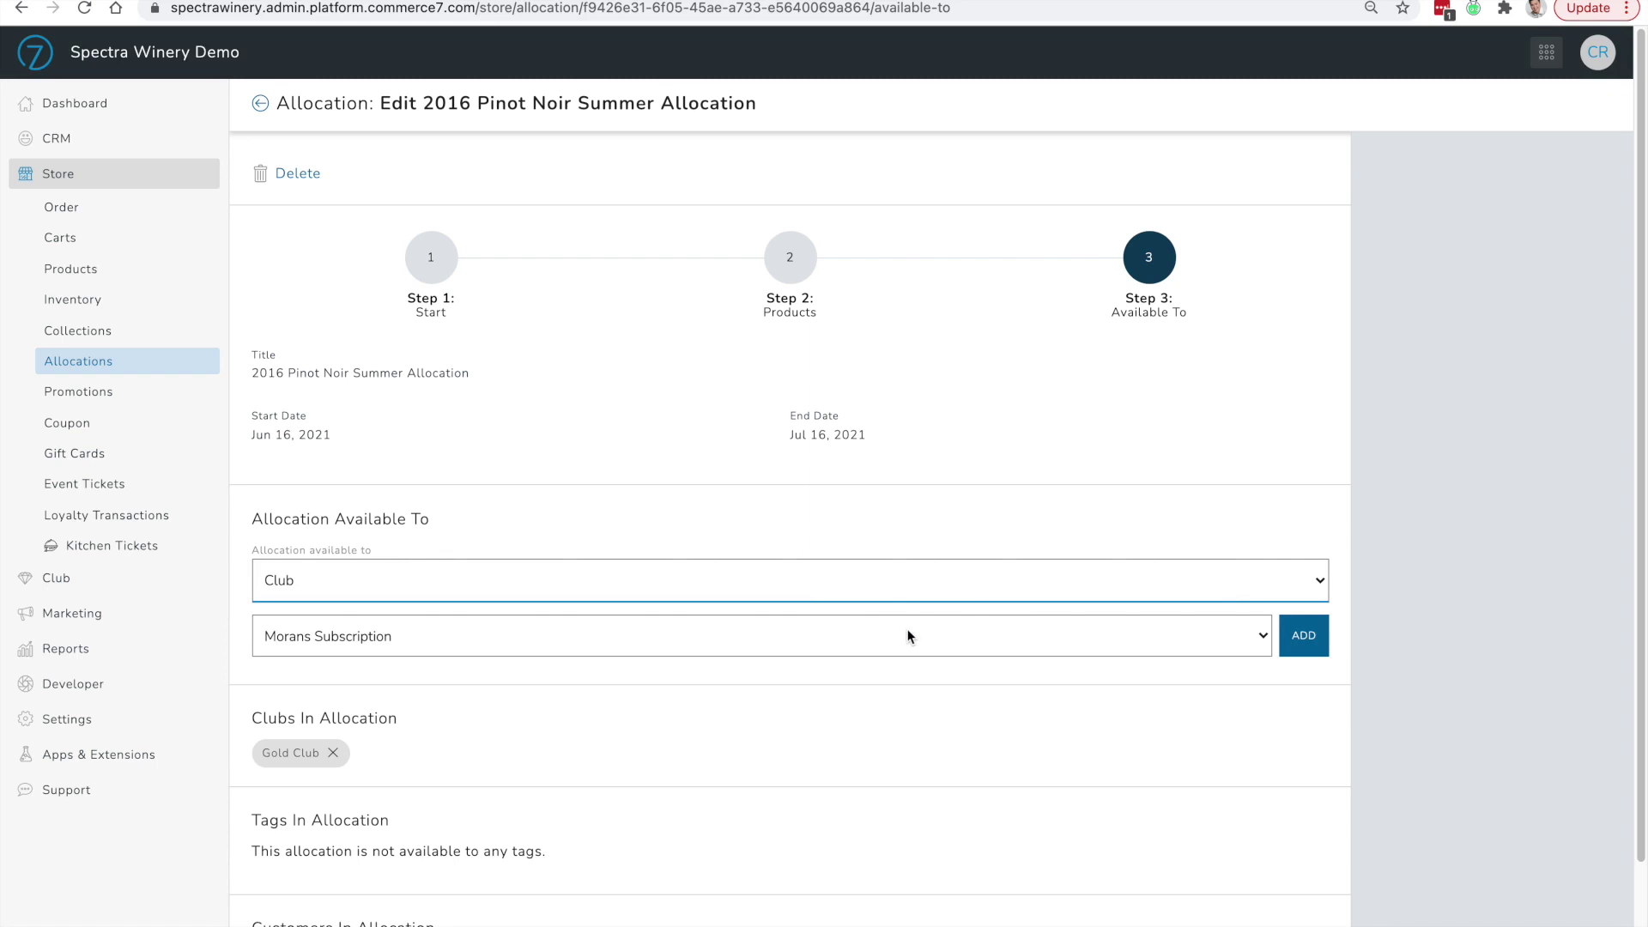
{"action": "left_click", "coordinate": [1258, 650]}
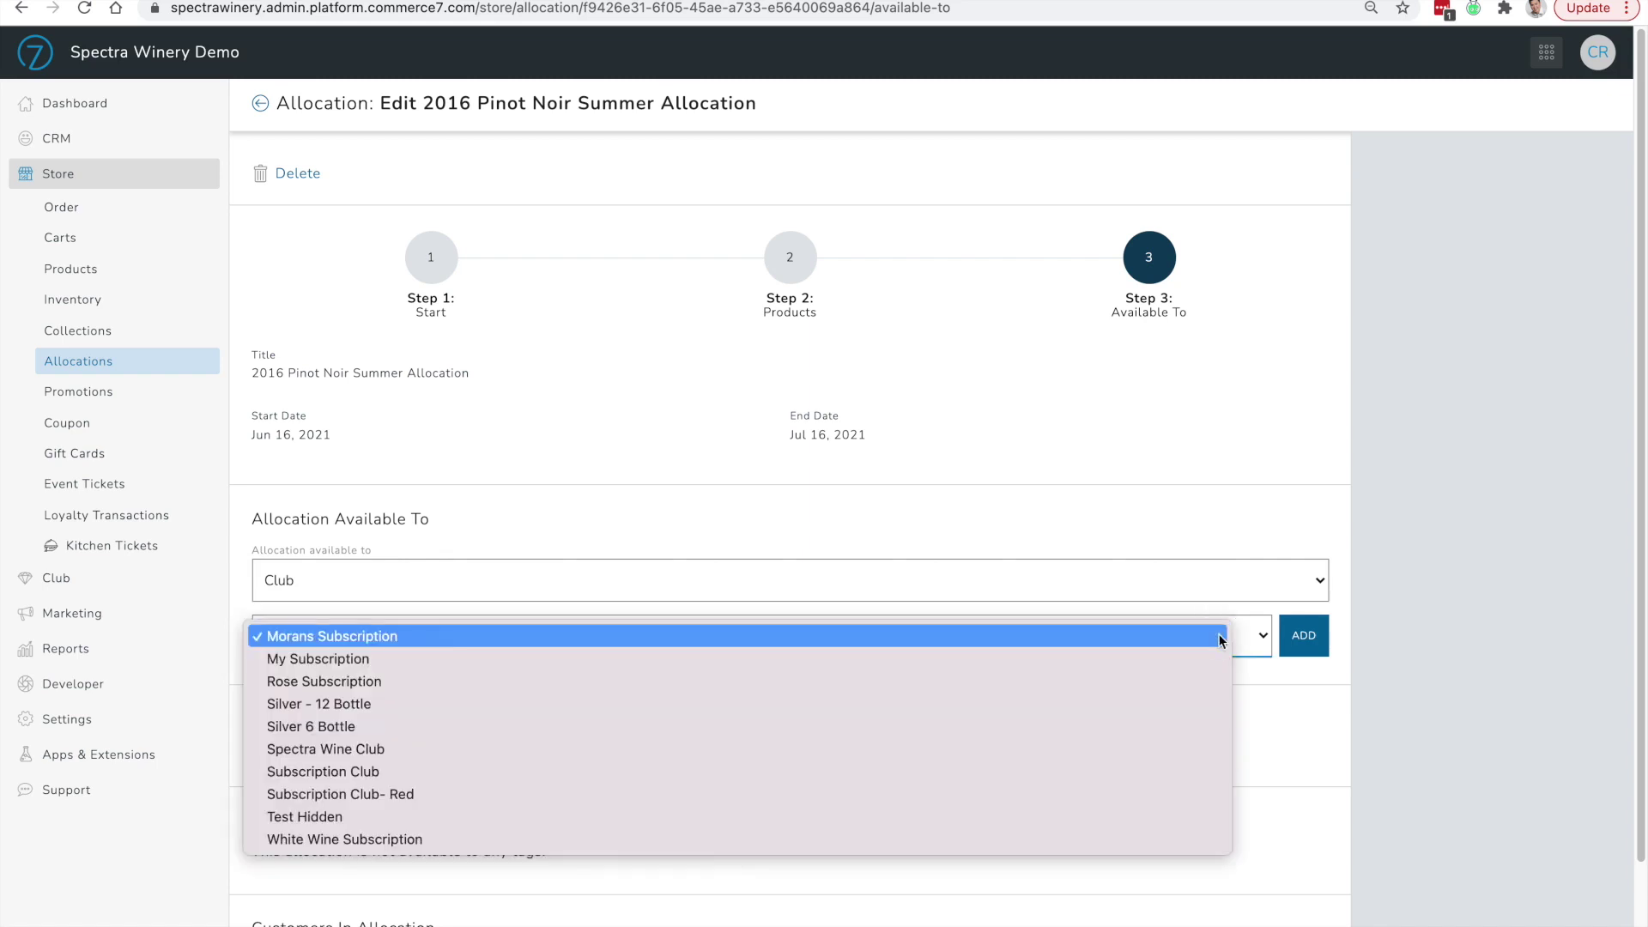
{"action": "left_click", "coordinate": [1195, 682]}
{"action": "left_click", "coordinate": [1314, 640]}
Add the Silver - 12 Bottle and Spectra Wine Club clubs to the allocation's audience
{"action": "left_click", "coordinate": [957, 589]}
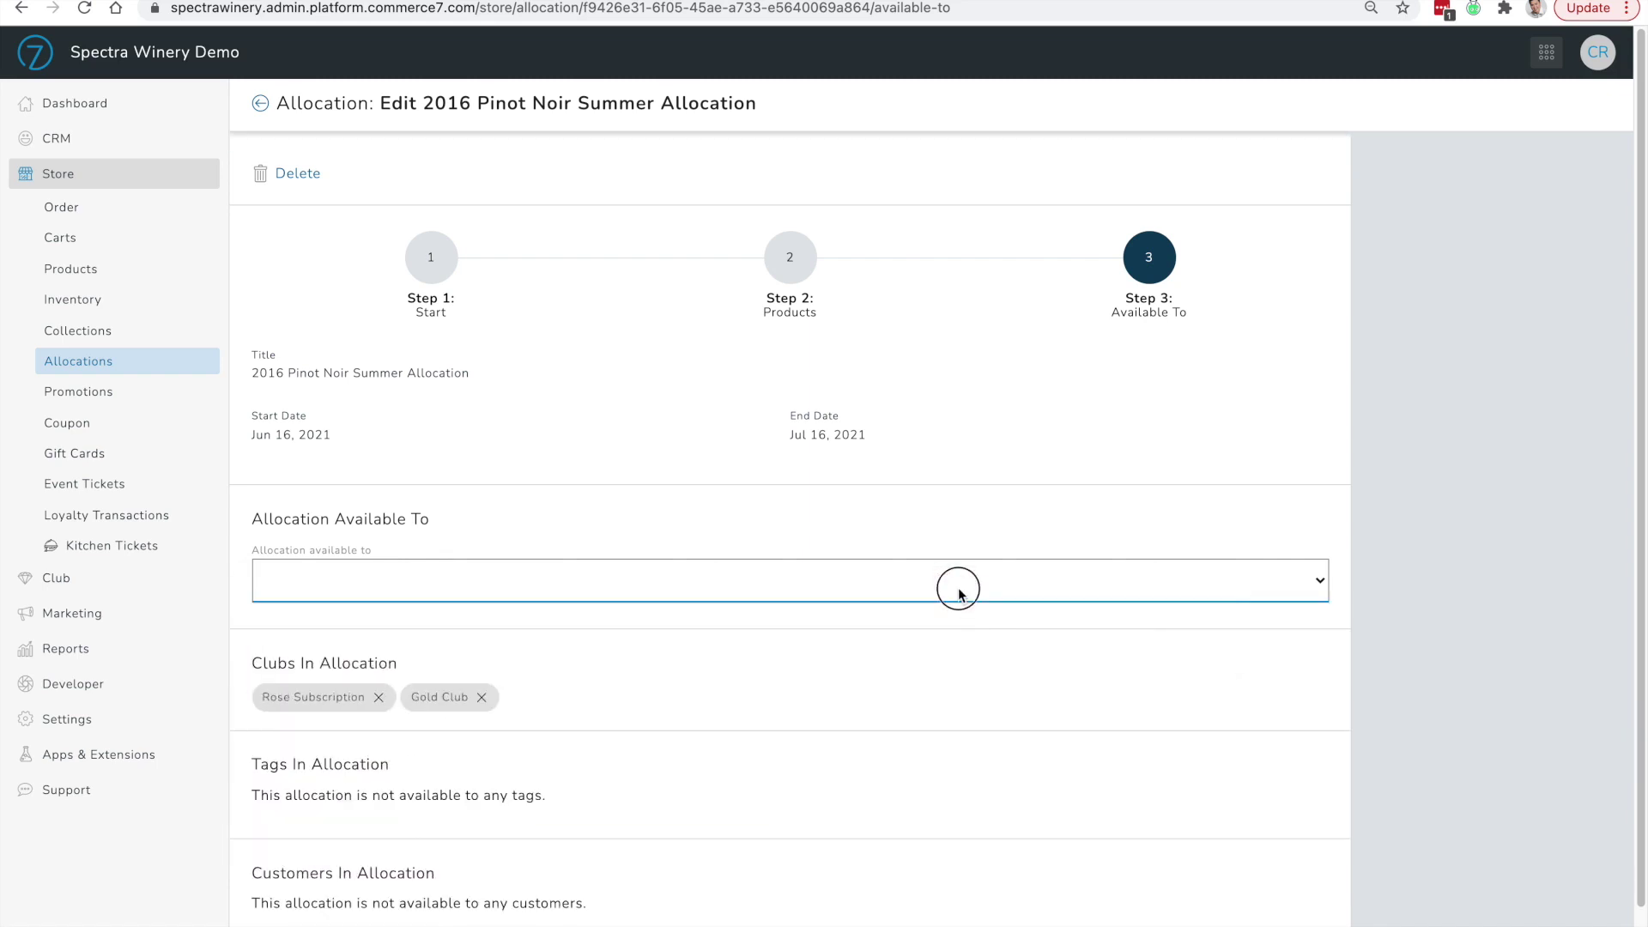
{"action": "left_click", "coordinate": [955, 601]}
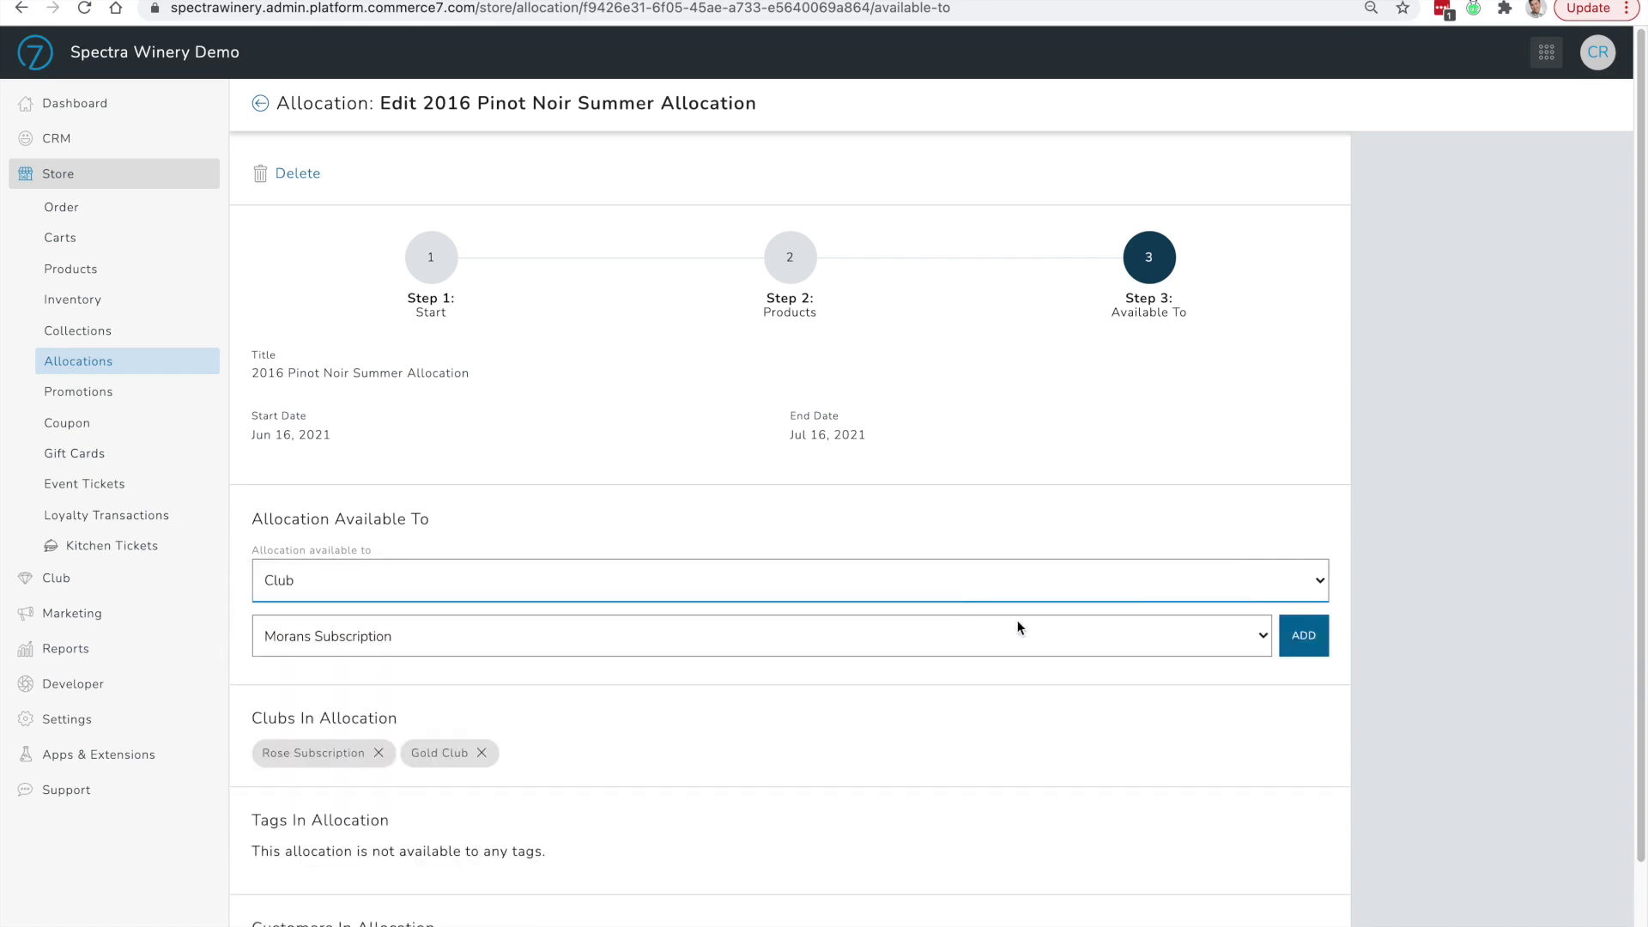
{"action": "left_click", "coordinate": [1073, 628]}
{"action": "left_click", "coordinate": [1045, 684]}
{"action": "left_click", "coordinate": [1304, 635]}
{"action": "left_click", "coordinate": [941, 601]}
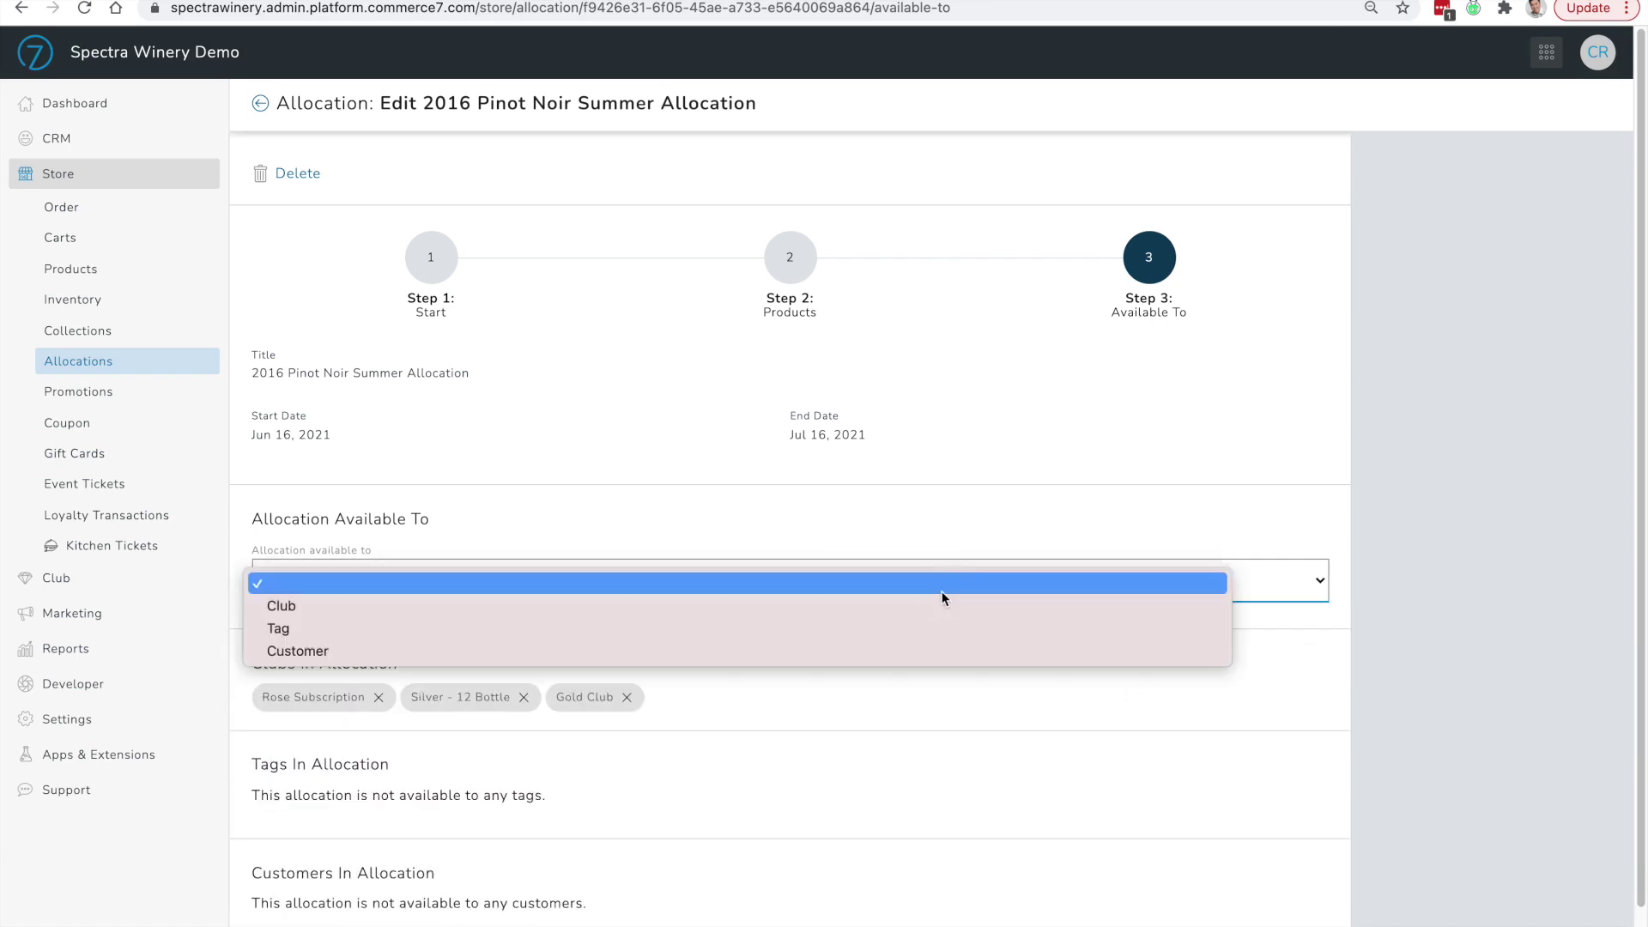
{"action": "left_click", "coordinate": [938, 603]}
{"action": "left_click", "coordinate": [1094, 645]}
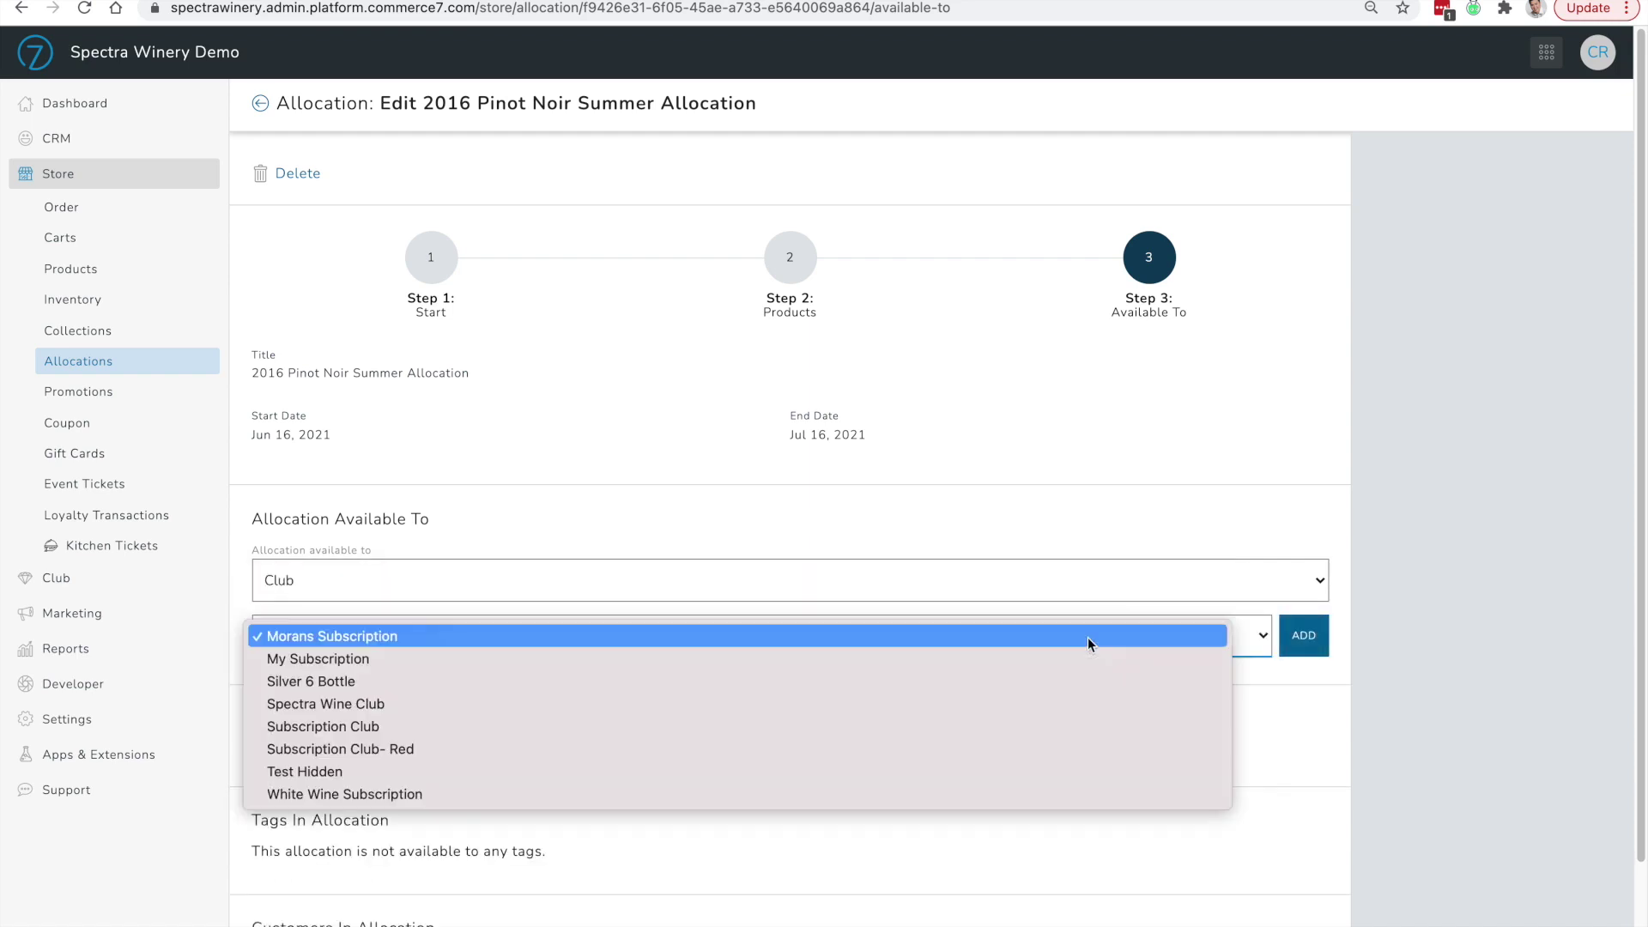
{"action": "left_click", "coordinate": [1066, 702]}
{"action": "left_click", "coordinate": [1307, 640]}
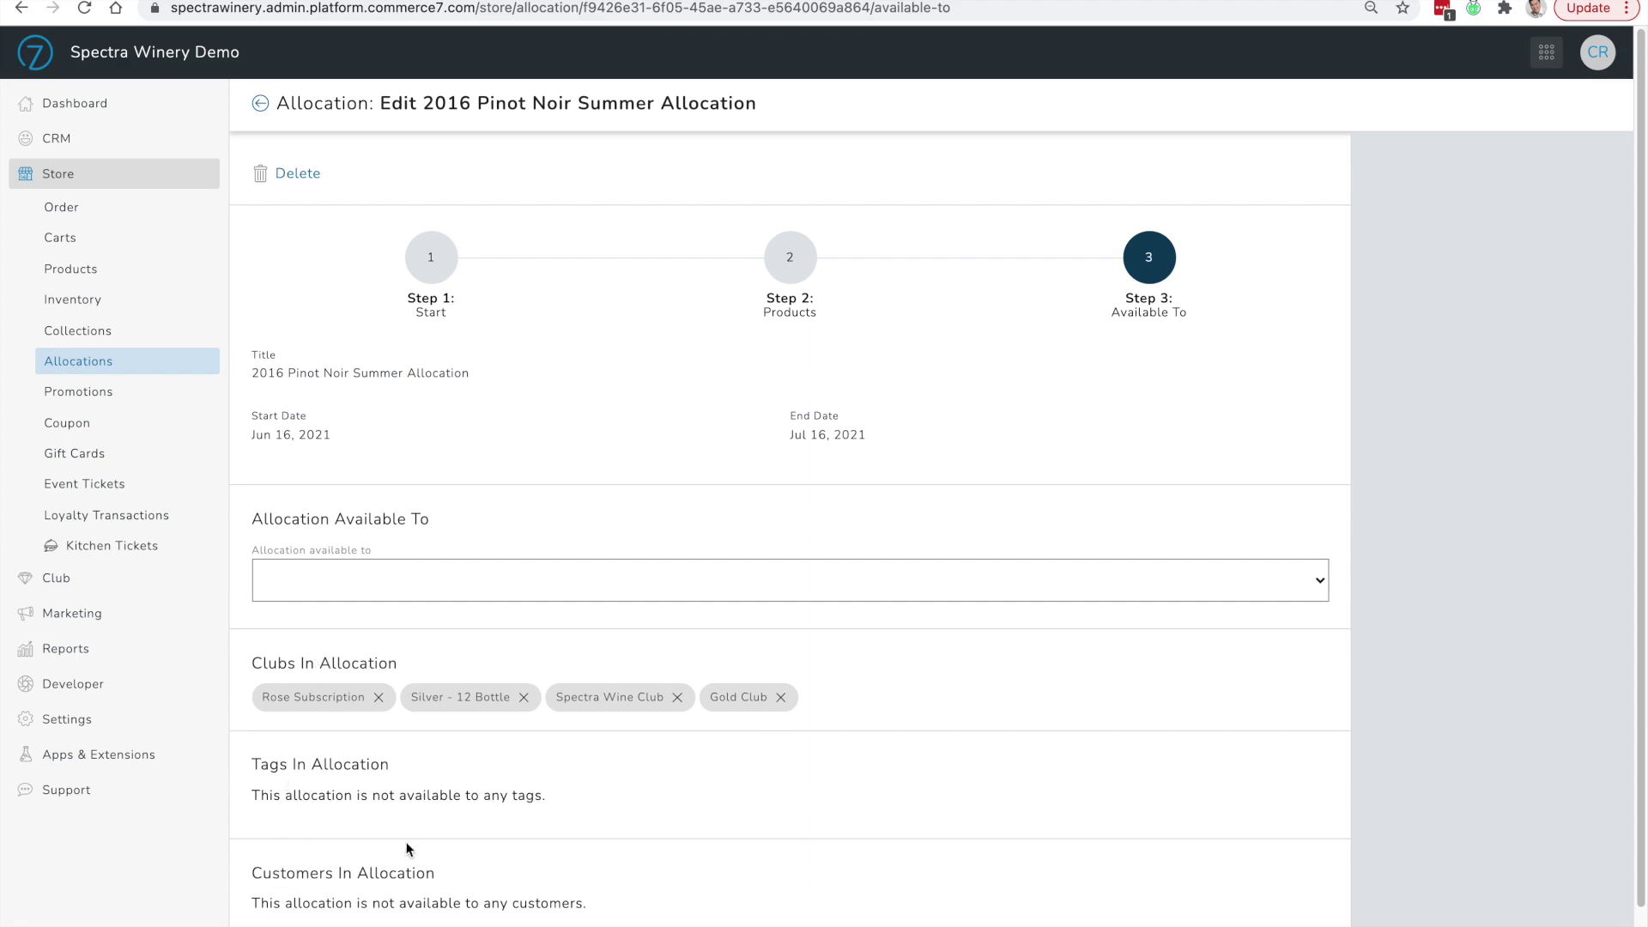
Add the VIP Customer tag to the allocation's audience
{"action": "left_click", "coordinate": [588, 583]}
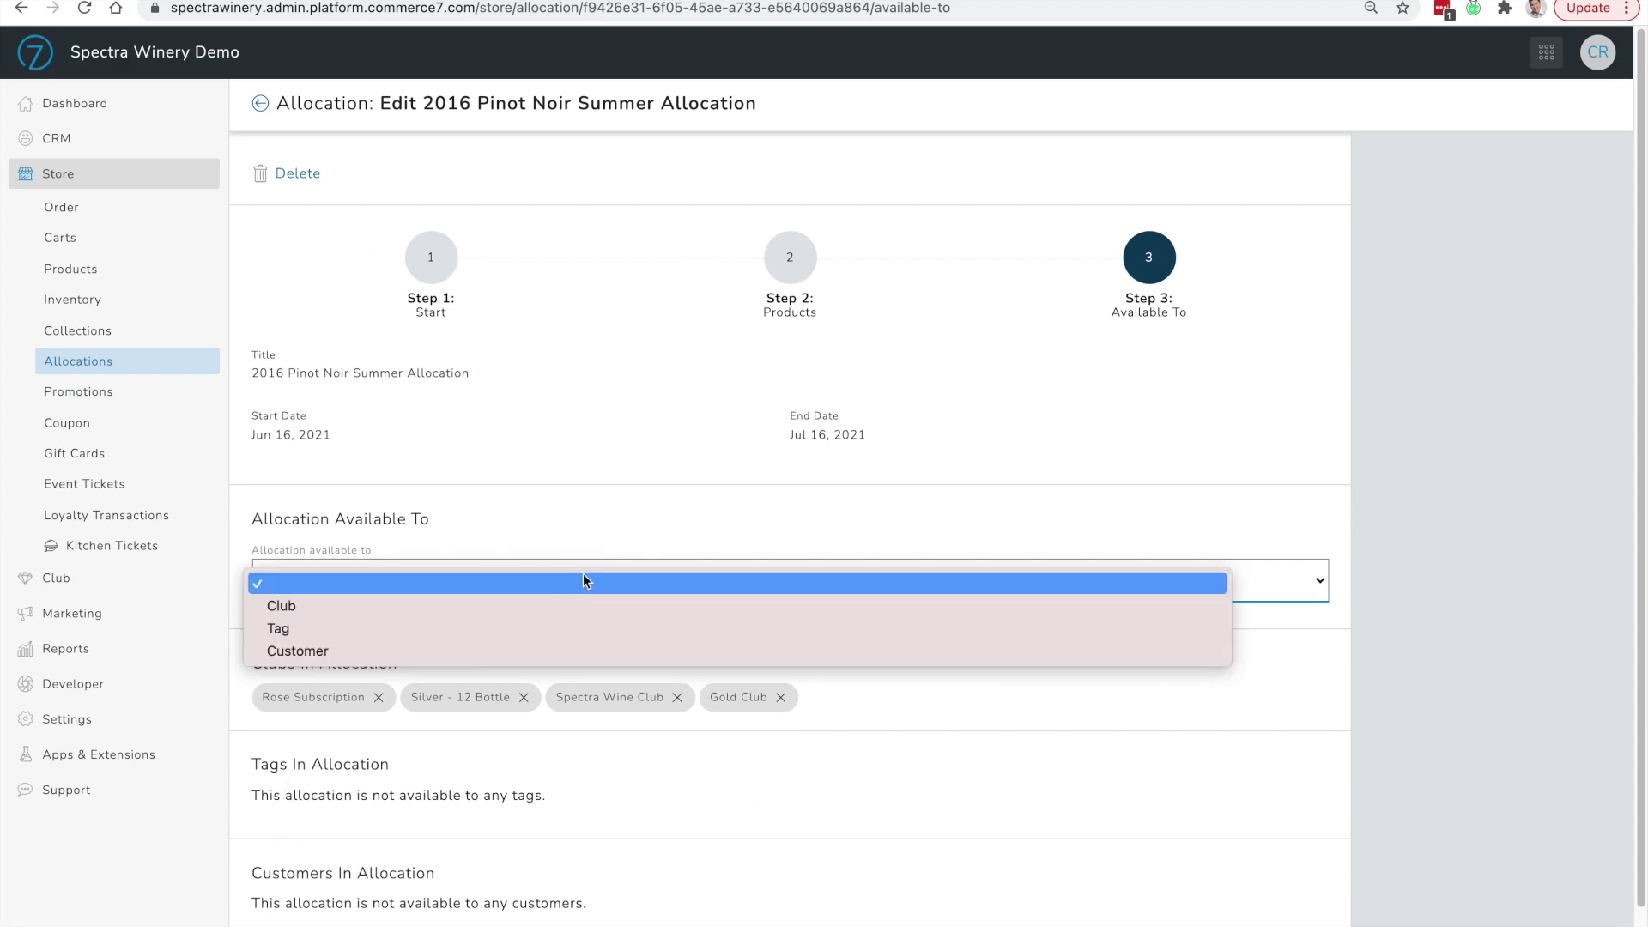
{"action": "left_click", "coordinate": [570, 630]}
{"action": "left_click", "coordinate": [584, 637]}
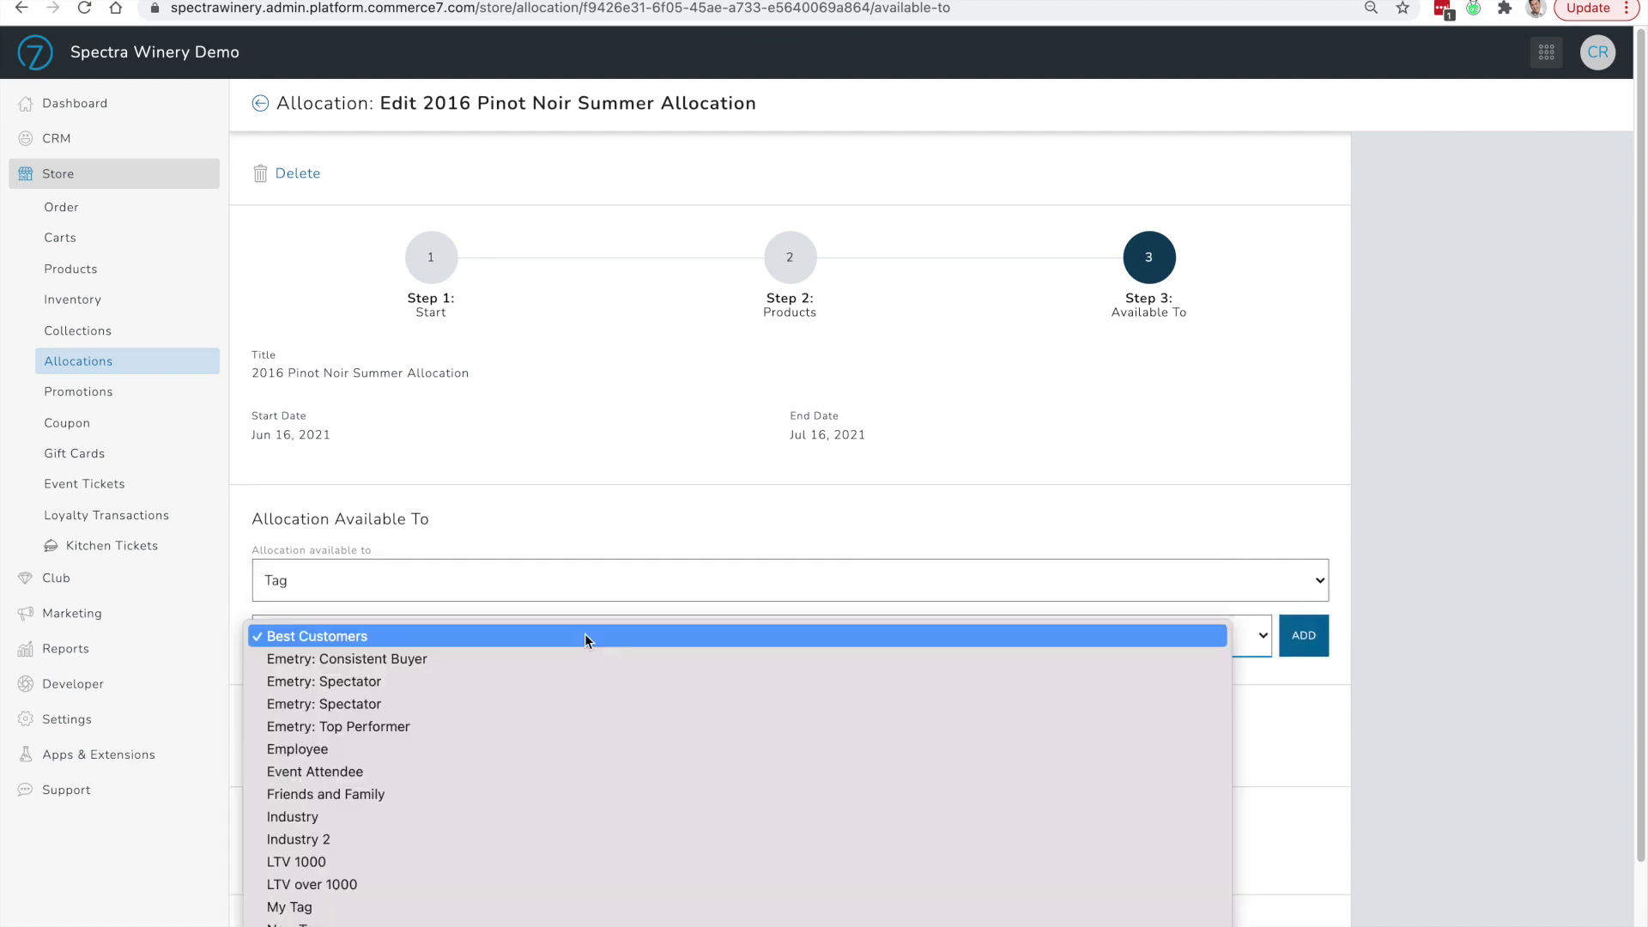
{"action": "scroll", "coordinate": [593, 692], "scroll_direction": "down", "scroll_amount": 3}
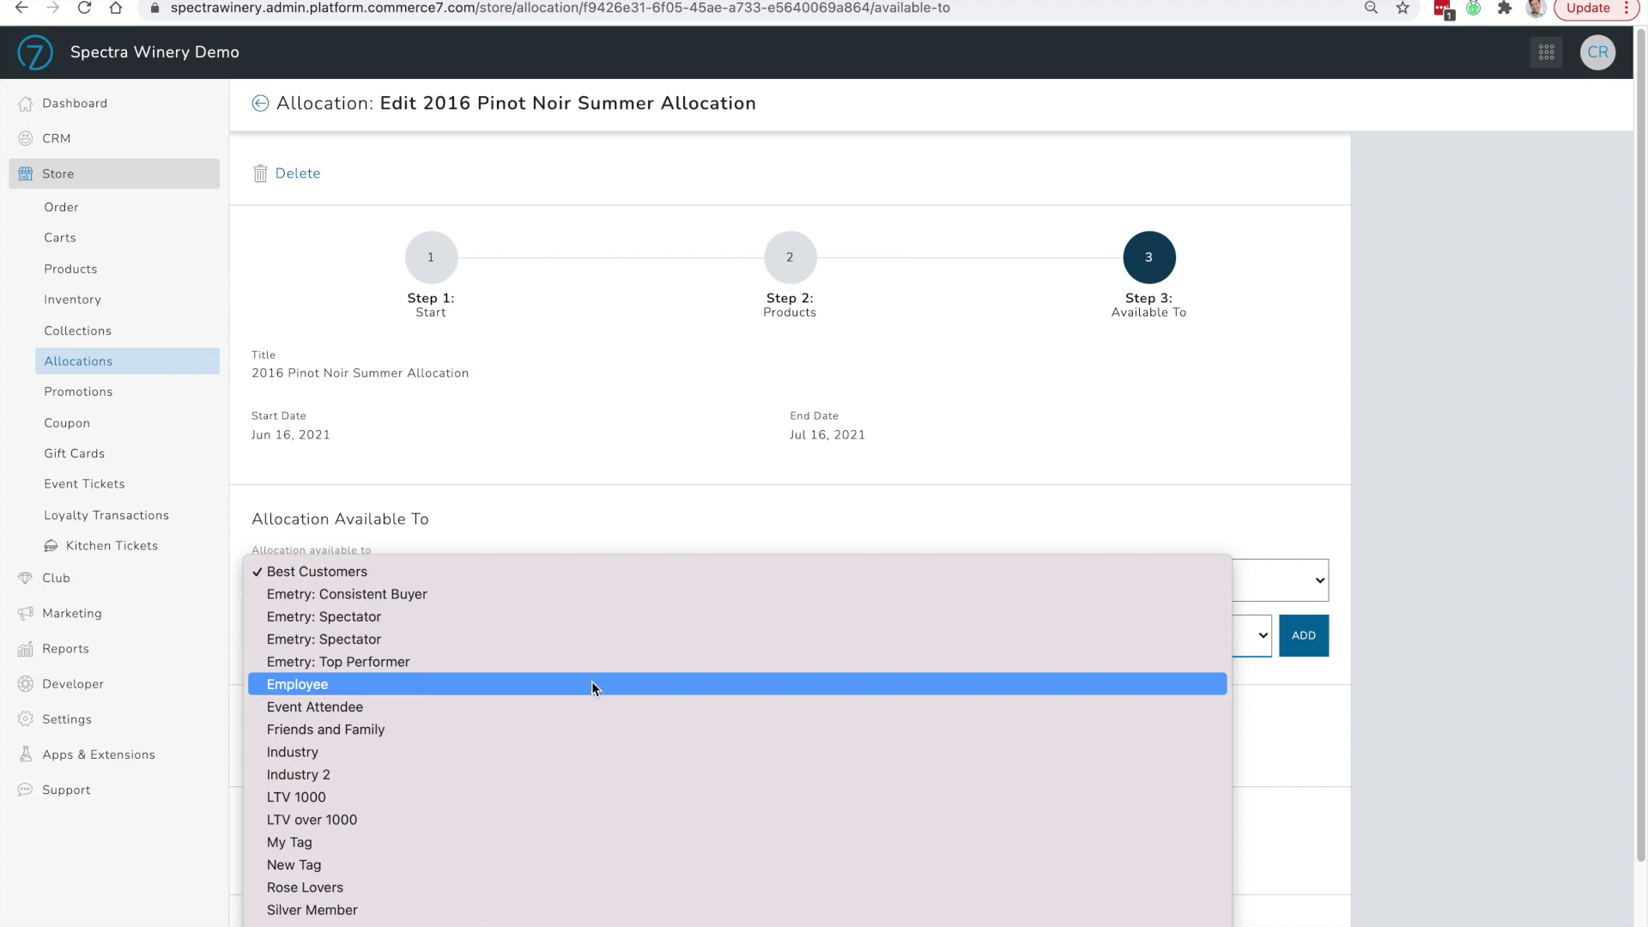
{"action": "scroll", "coordinate": [618, 662], "scroll_direction": "down", "scroll_amount": 5}
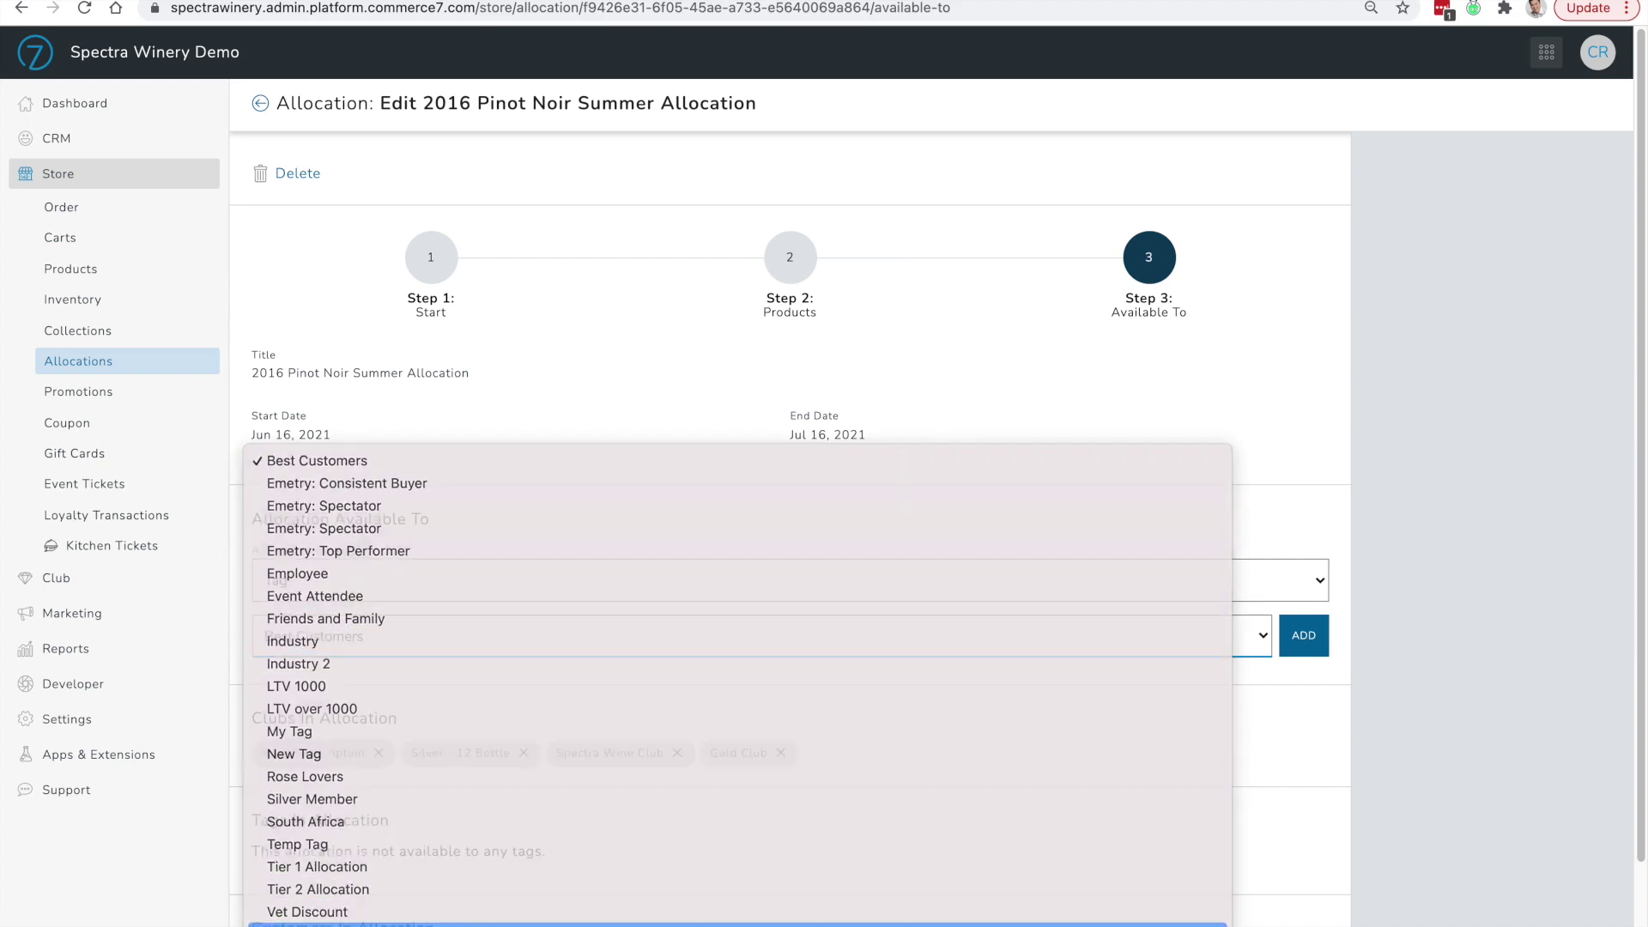
{"action": "left_click", "coordinate": [622, 916]}
{"action": "left_click", "coordinate": [1292, 644]}
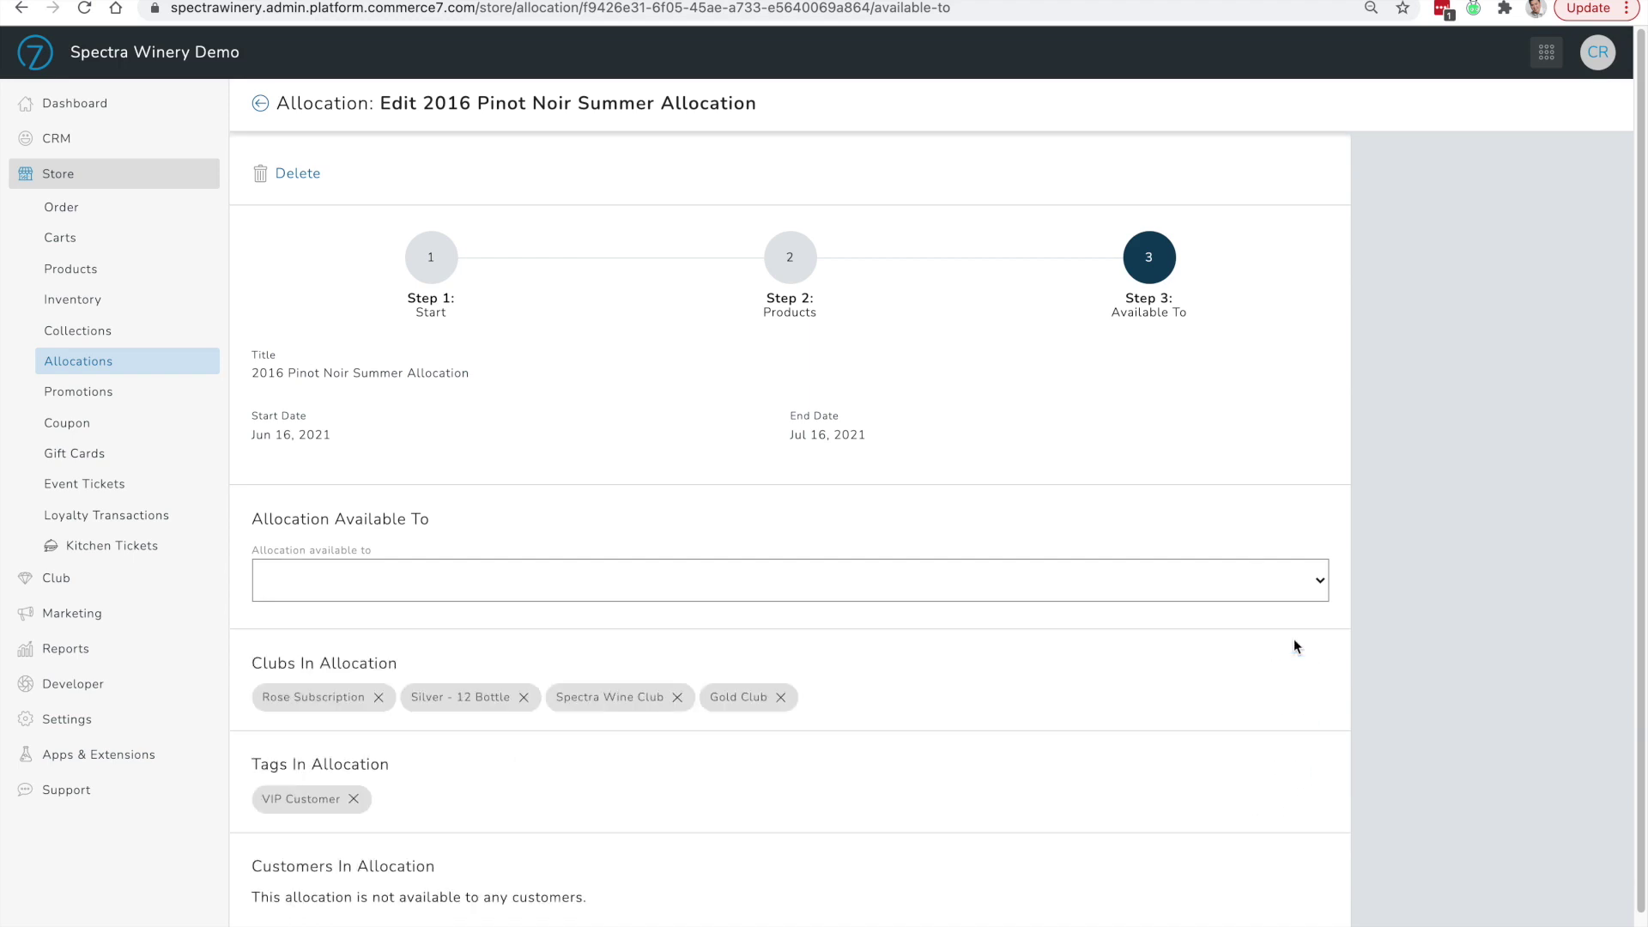
{"action": "scroll", "coordinate": [981, 681], "scroll_direction": "down", "scroll_amount": 2}
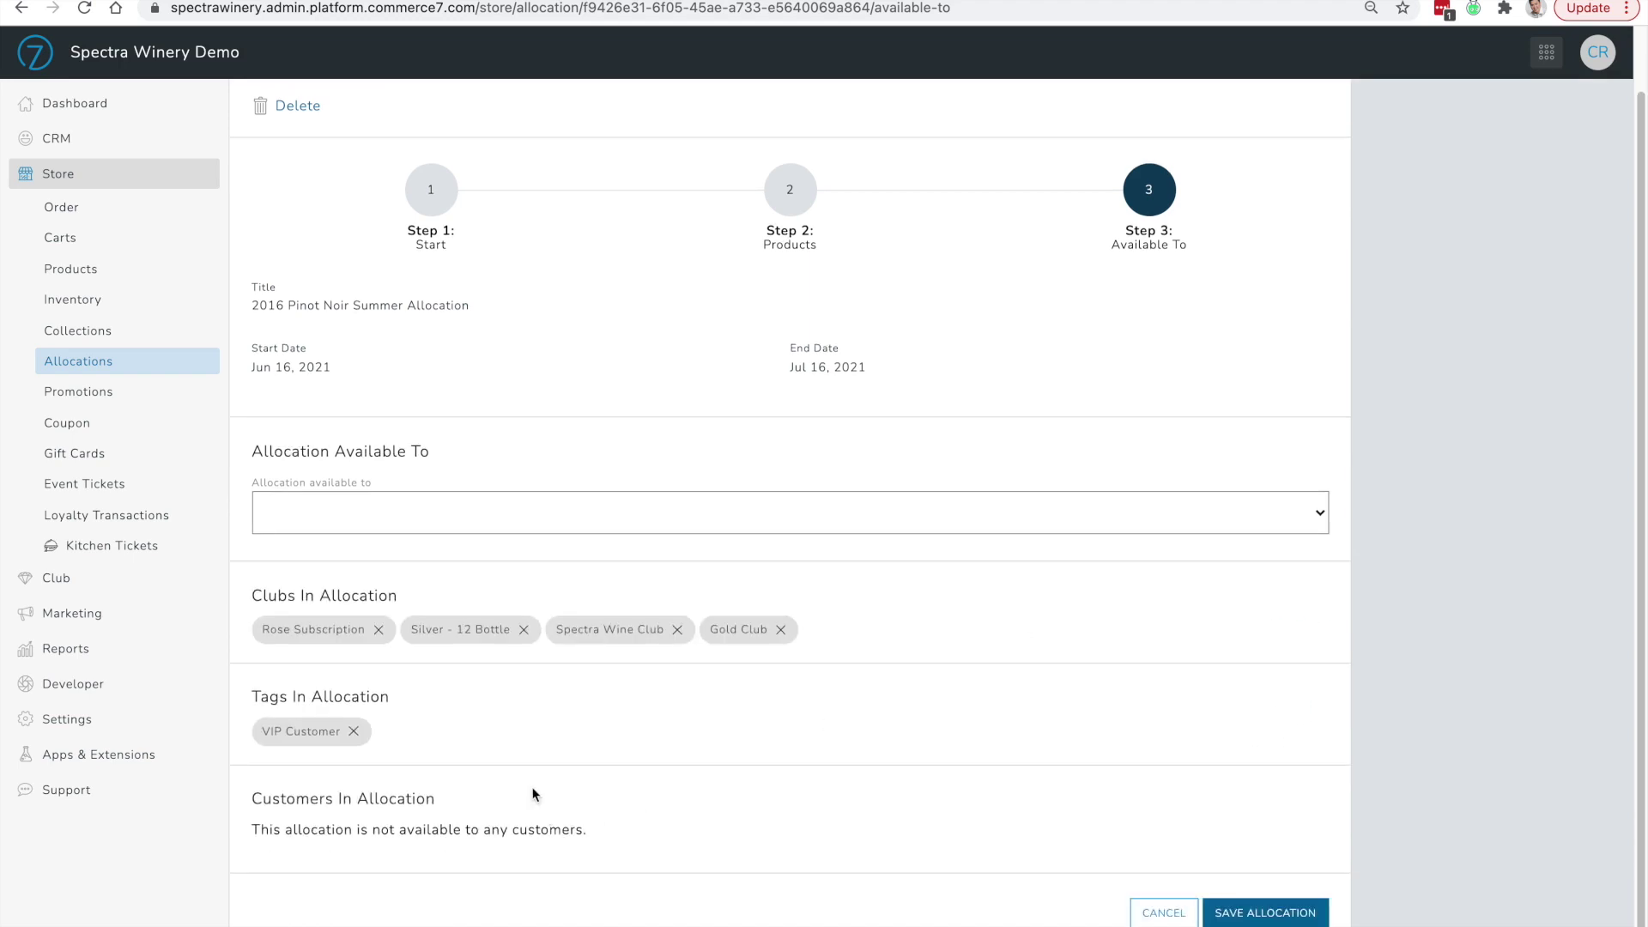
{"action": "left_click", "coordinate": [472, 512]}
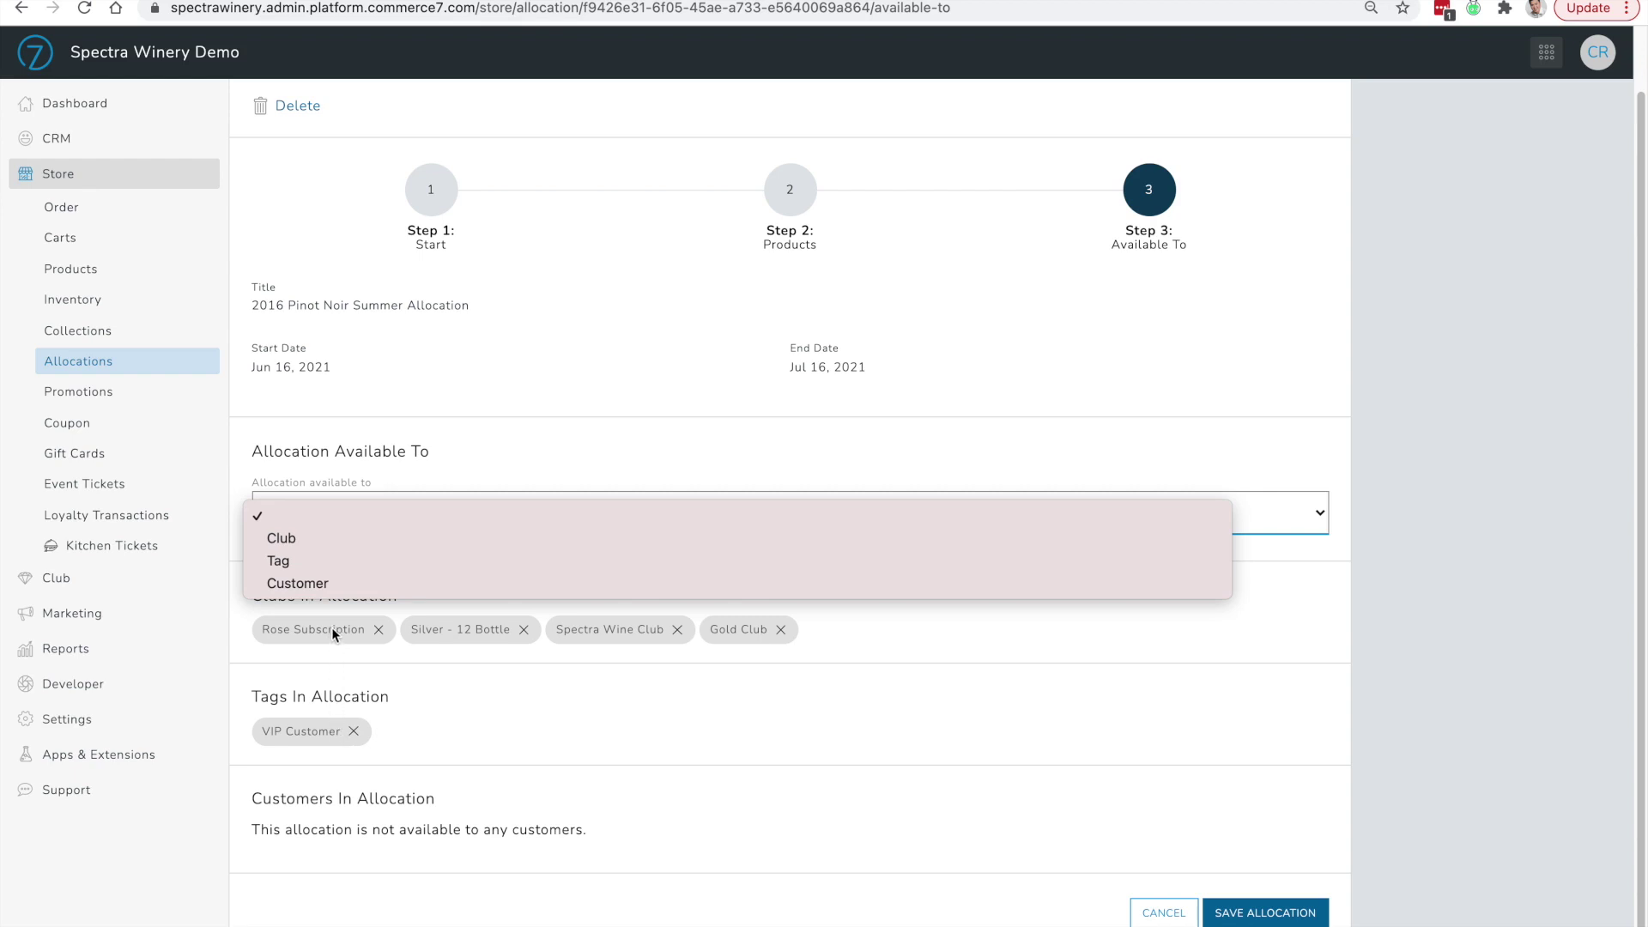
Add one individual customer found by name search, then save the allocation
{"action": "left_click", "coordinate": [327, 584]}
{"action": "left_click", "coordinate": [353, 590]}
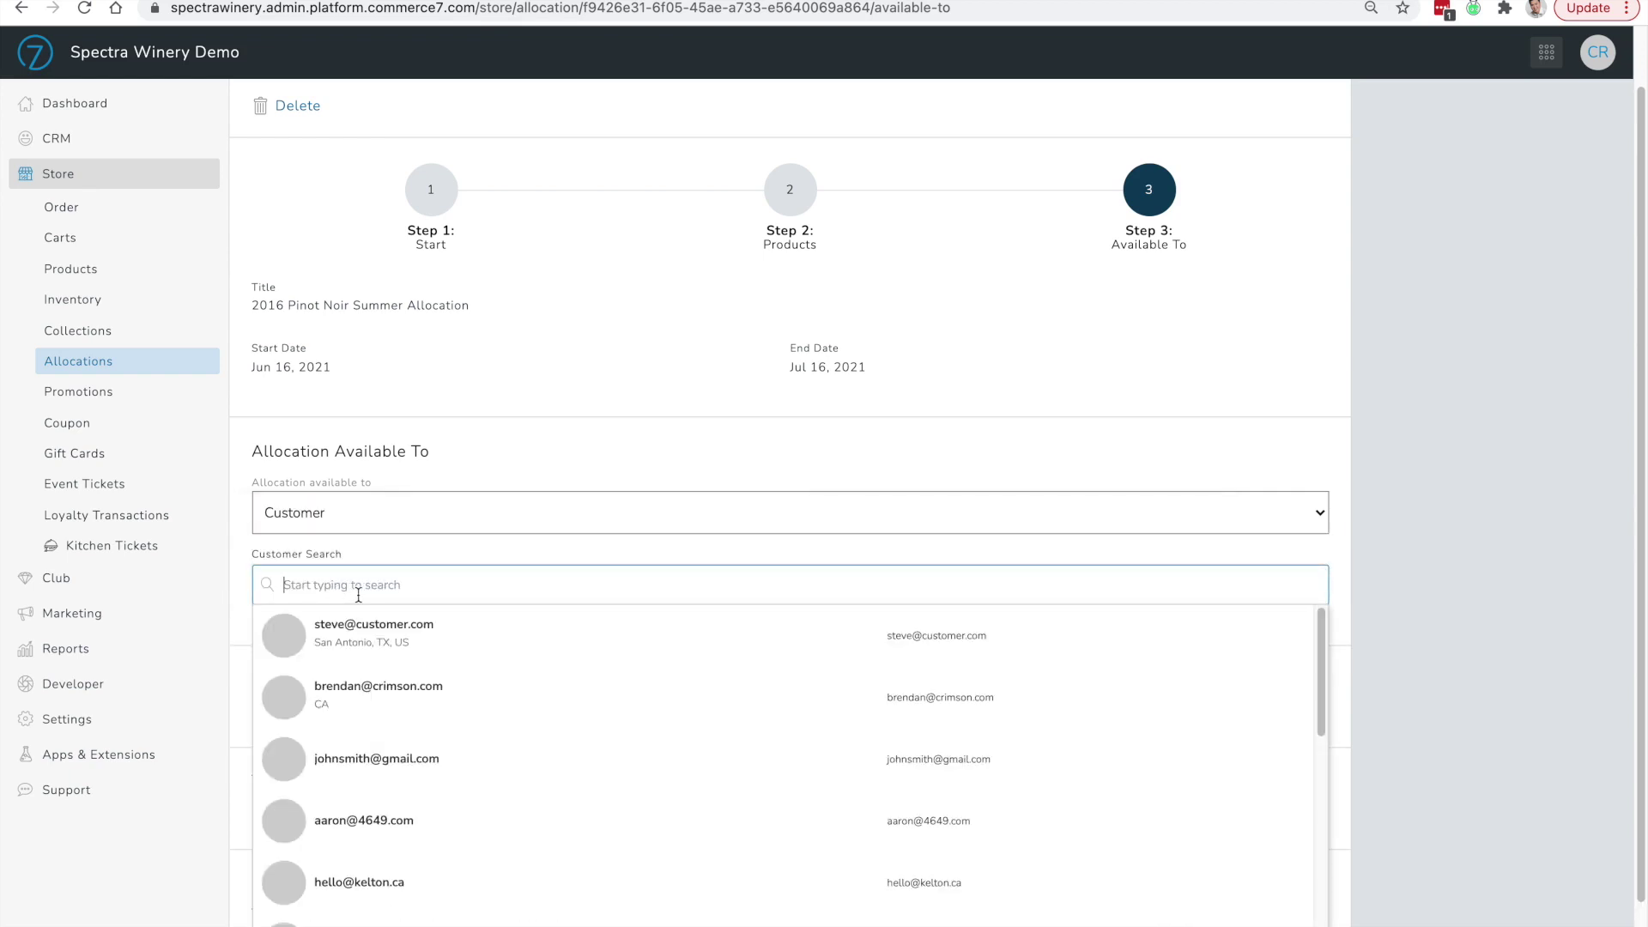
{"action": "type", "text": "kamp"}
{"action": "left_click", "coordinate": [882, 712]}
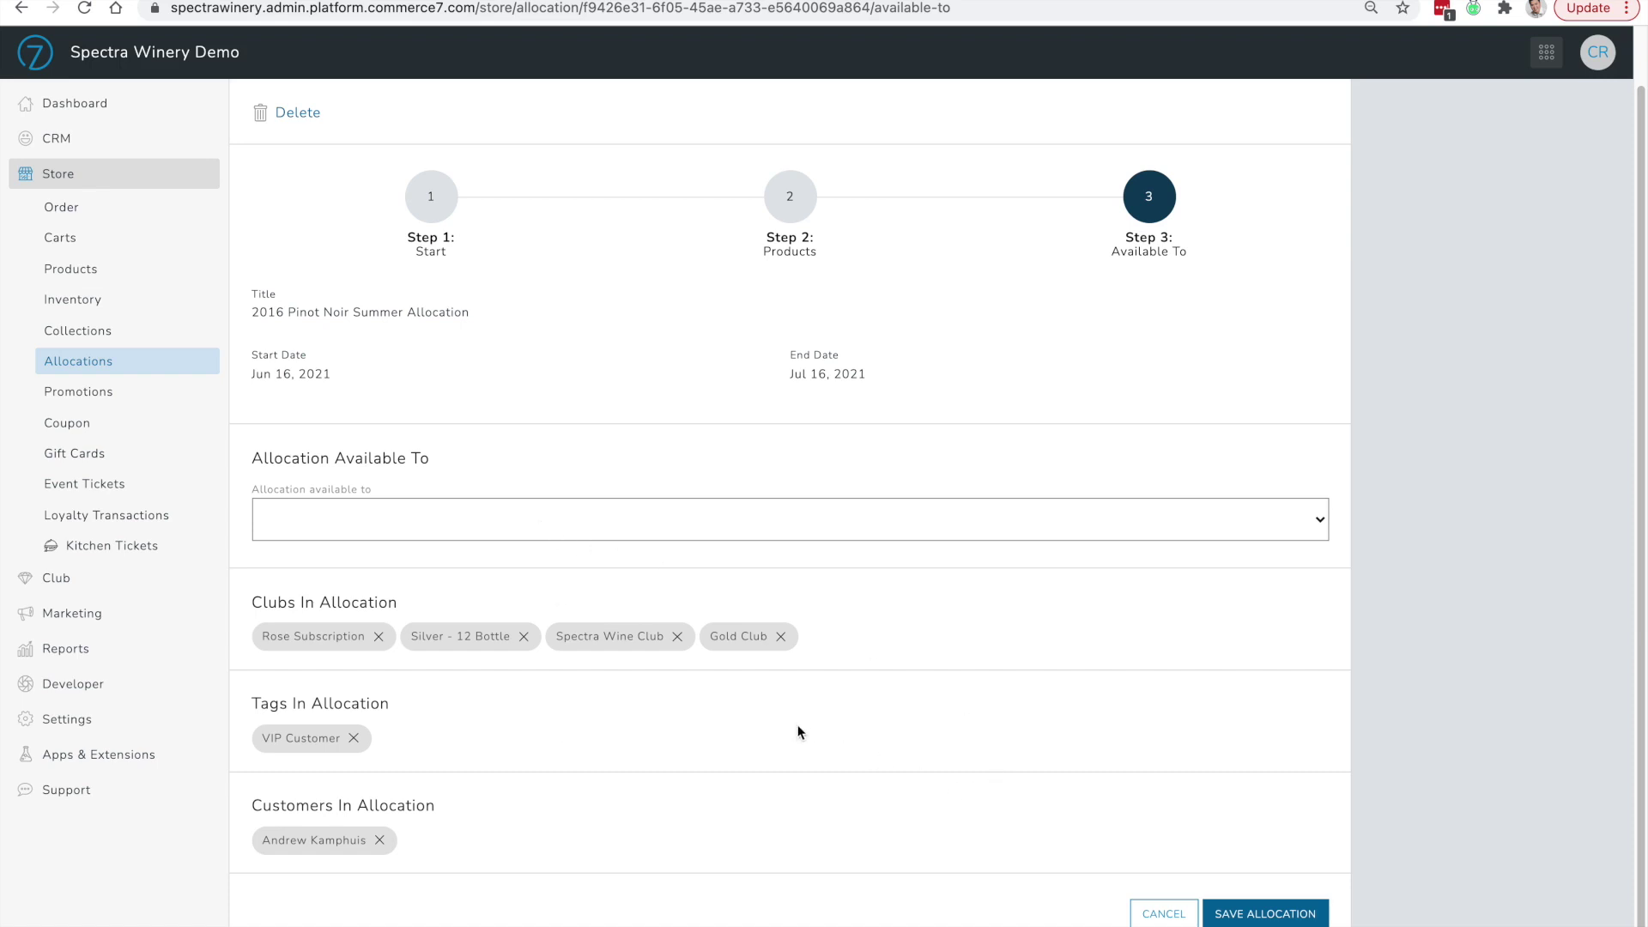
{"action": "left_click", "coordinate": [1300, 917]}
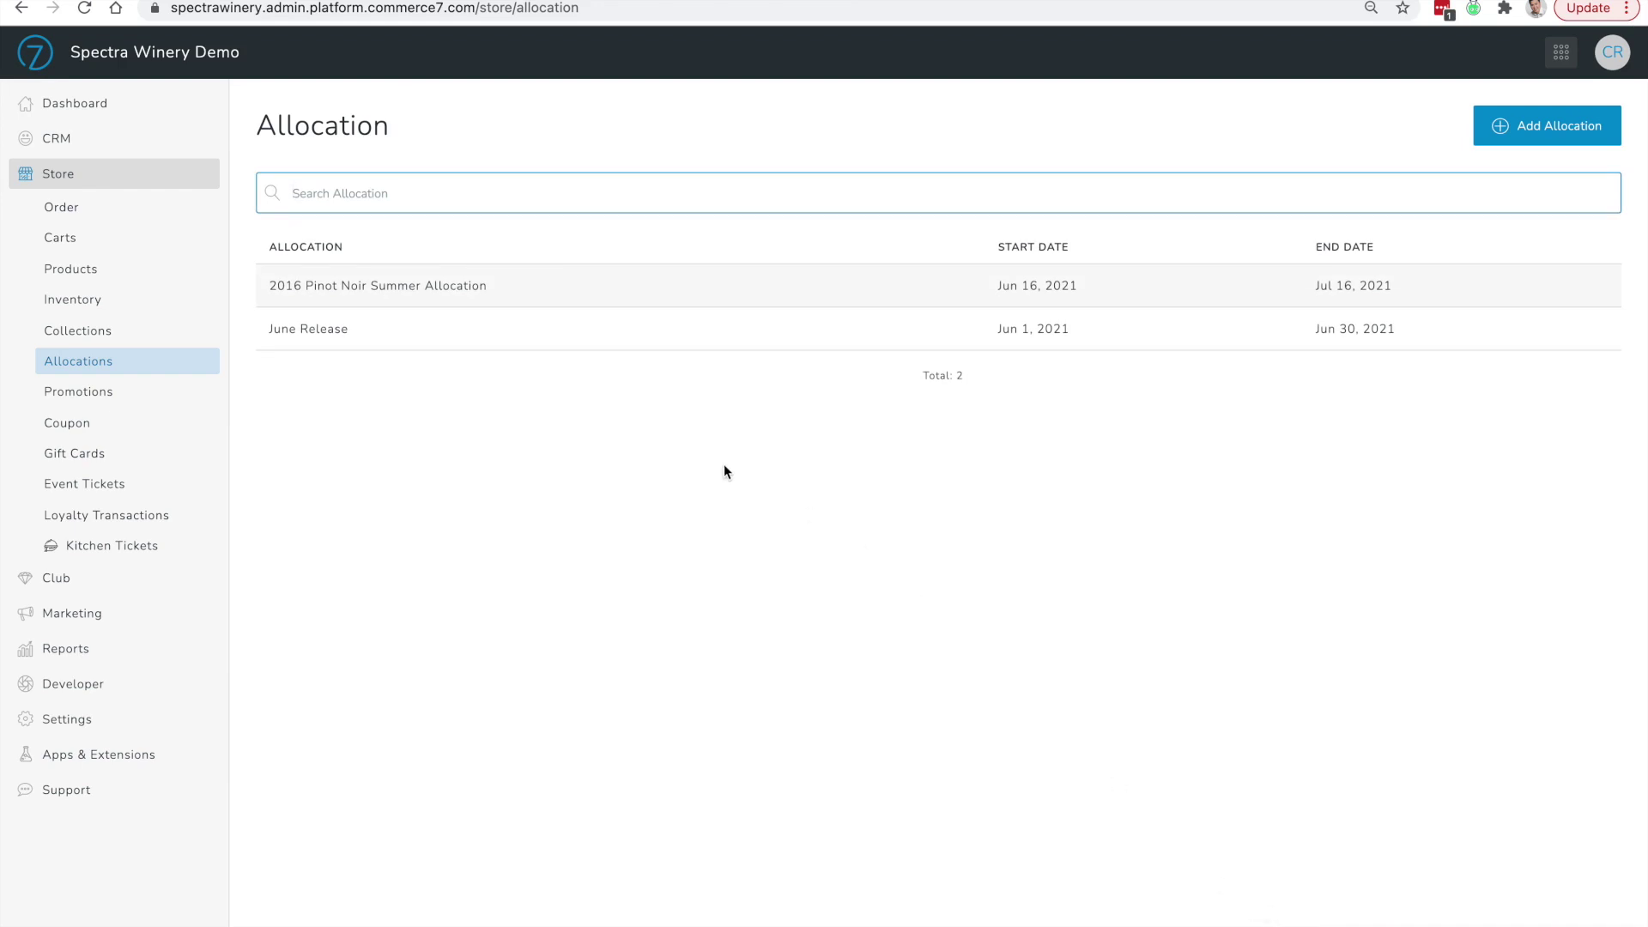
Review the summary: 2016 Pinot Noir limited 1–6, four clubs, VIP Customer tag, one customer
{"action": "left_click", "coordinate": [510, 294]}
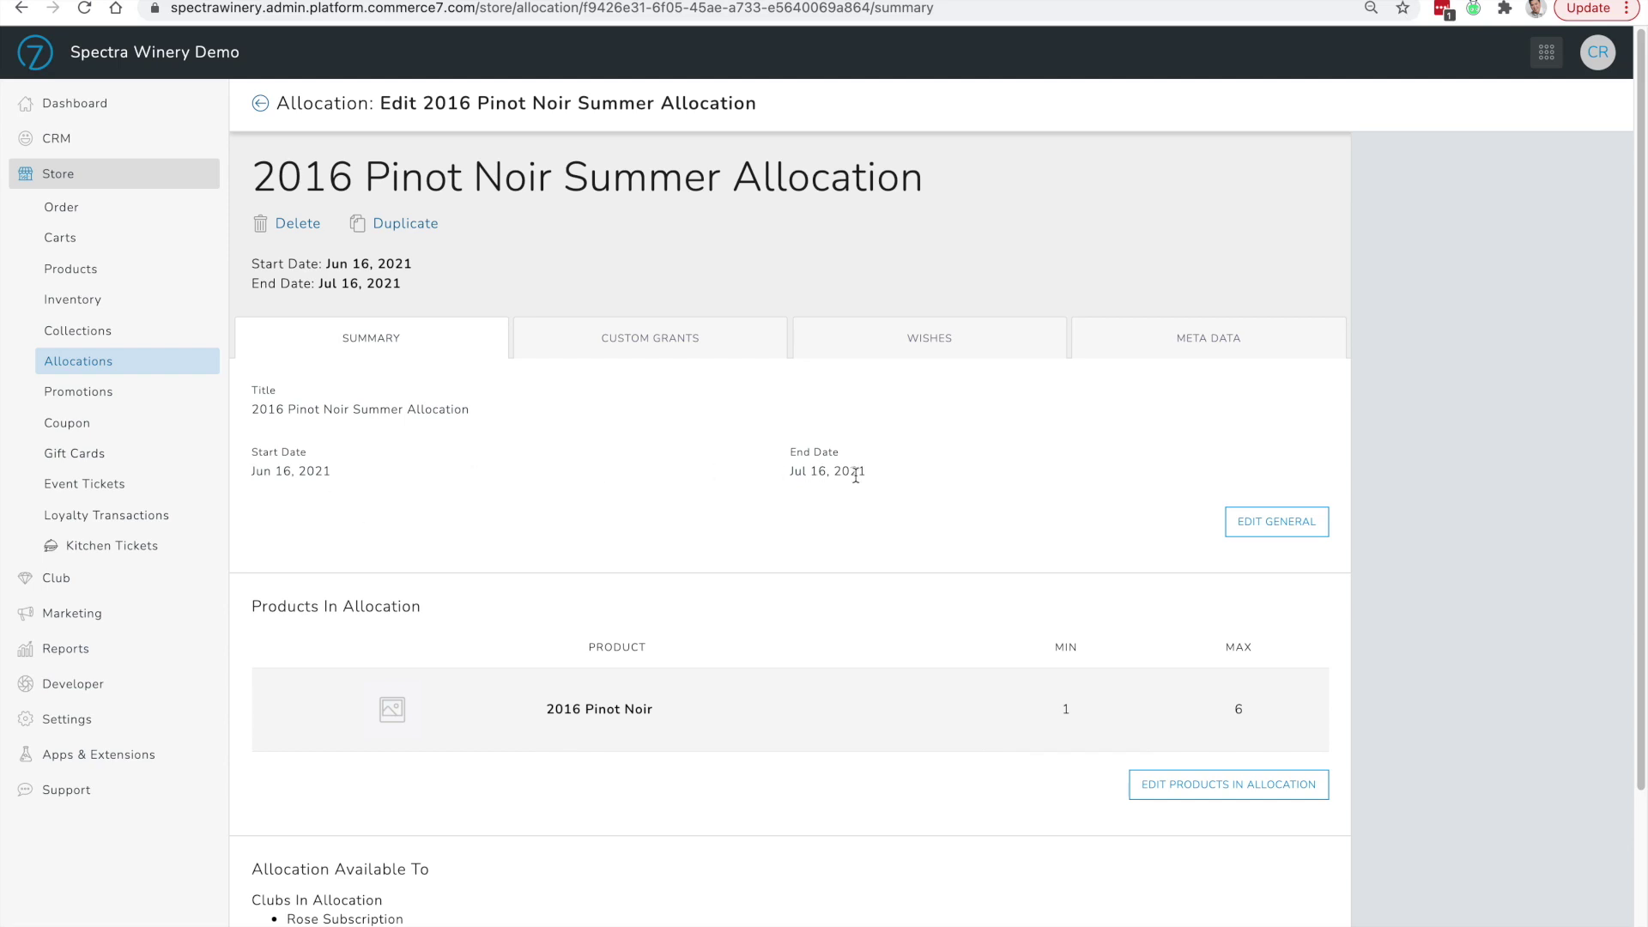
{"action": "scroll", "coordinate": [902, 568], "scroll_direction": "down", "scroll_amount": 2}
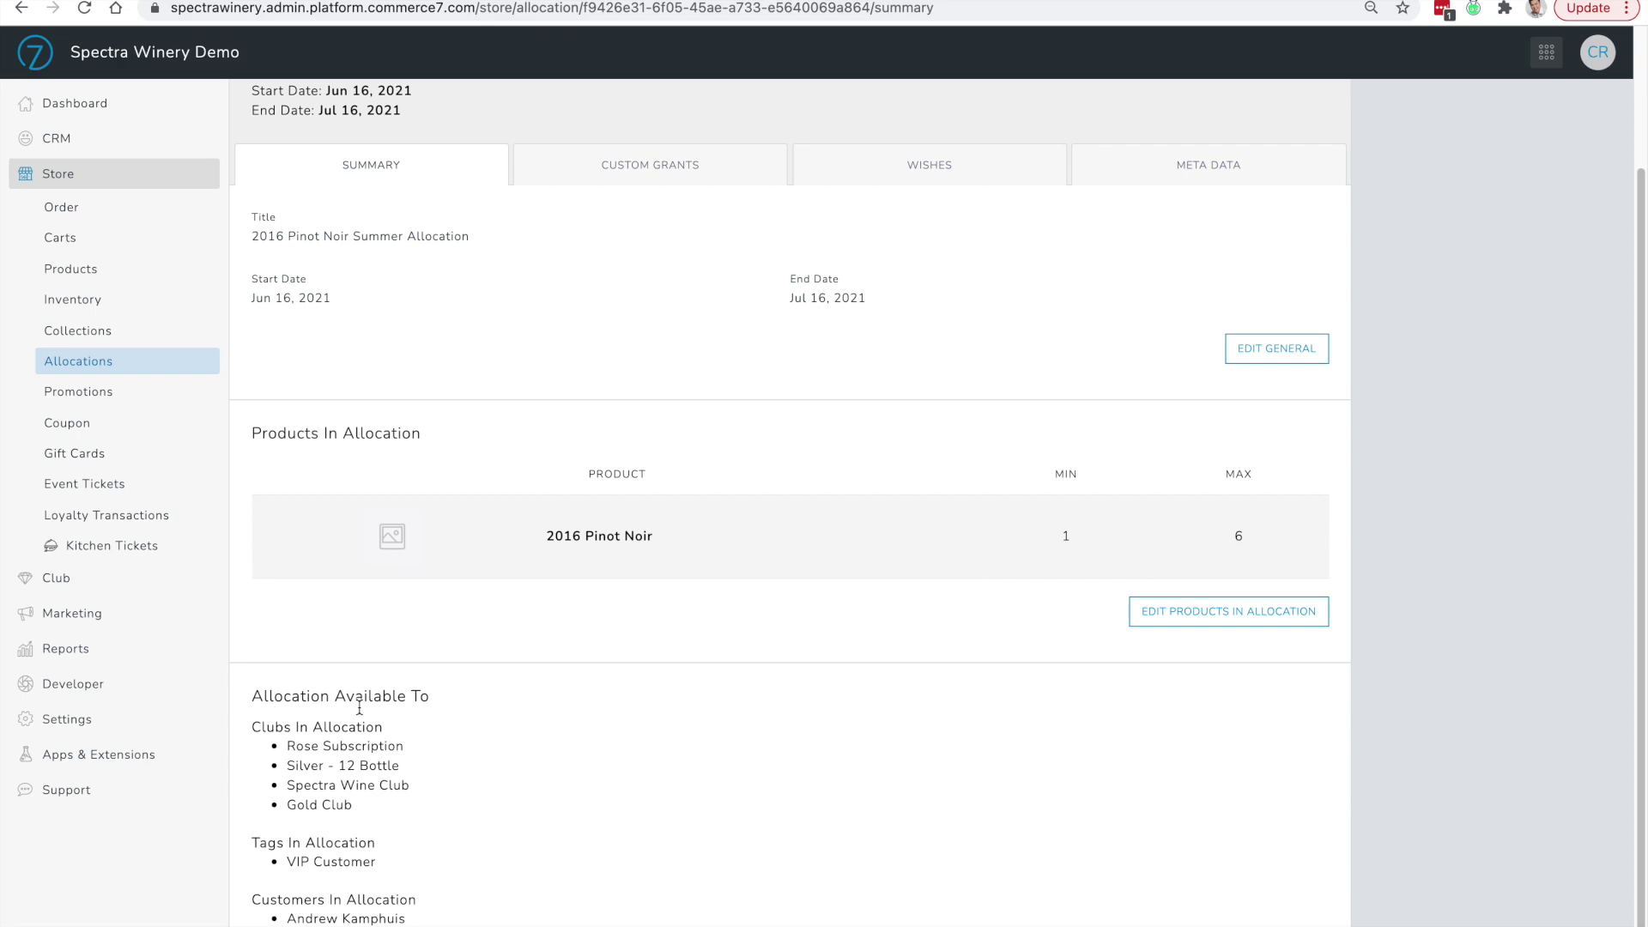
{"action": "scroll", "coordinate": [455, 694], "scroll_direction": "down", "scroll_amount": 1}
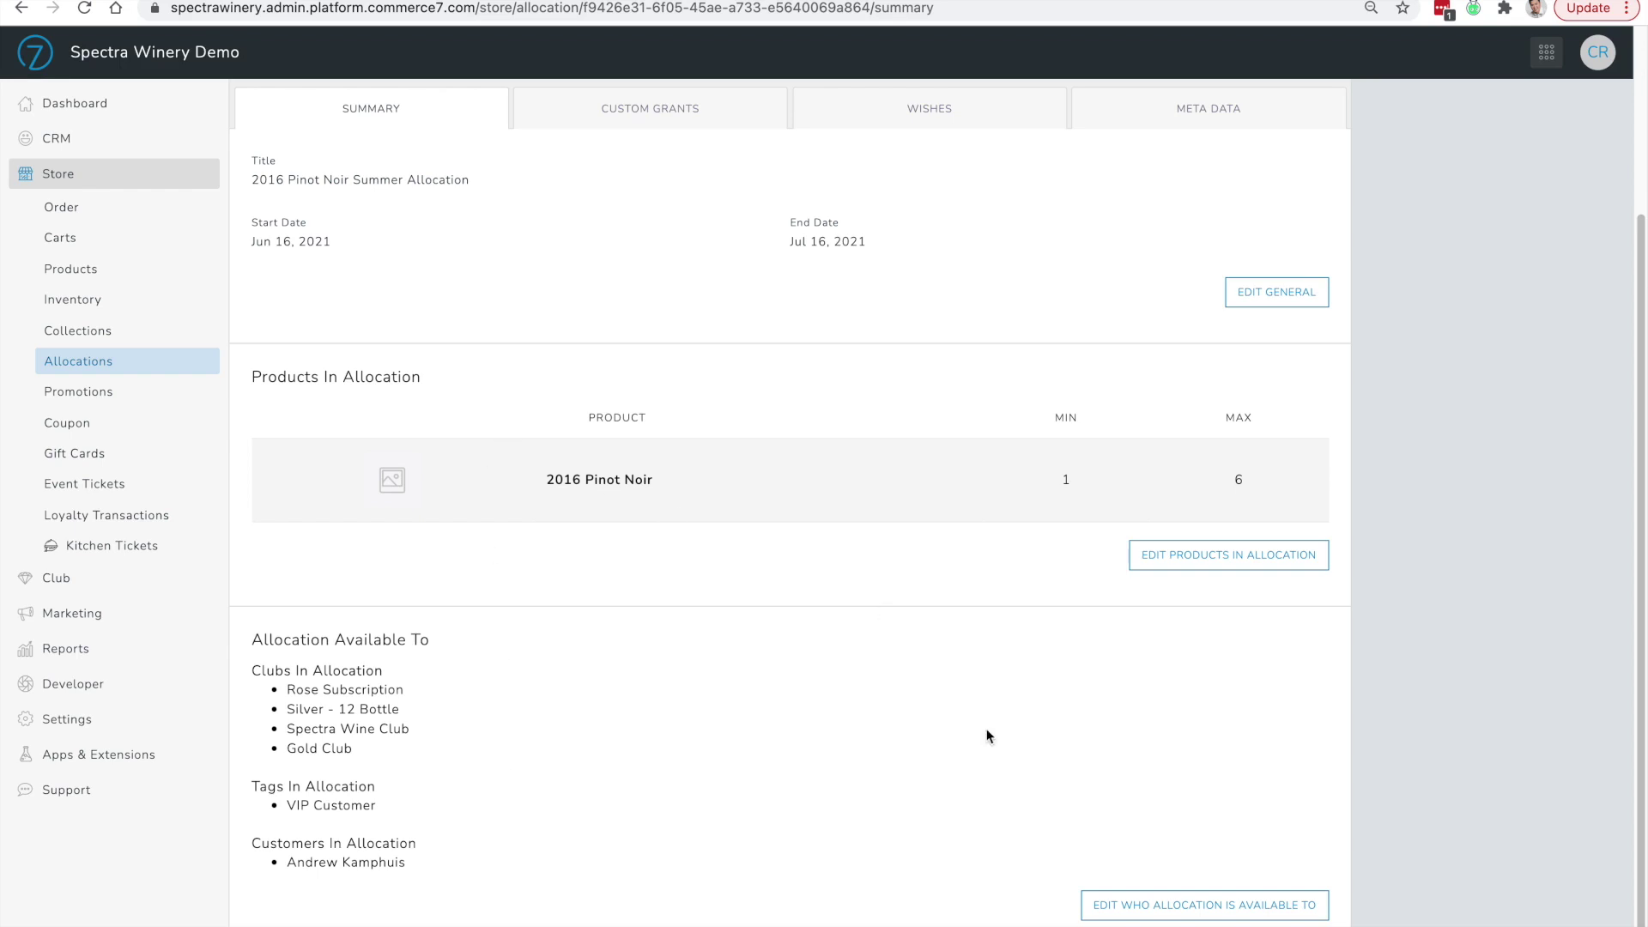
Add another individual customer to the allocation's available-to list, save, and open the Spectra Winery storefront
{"action": "left_click", "coordinate": [1159, 917]}
{"action": "scroll", "coordinate": [831, 607], "scroll_direction": "down", "scroll_amount": 1}
{"action": "left_click", "coordinate": [714, 671]}
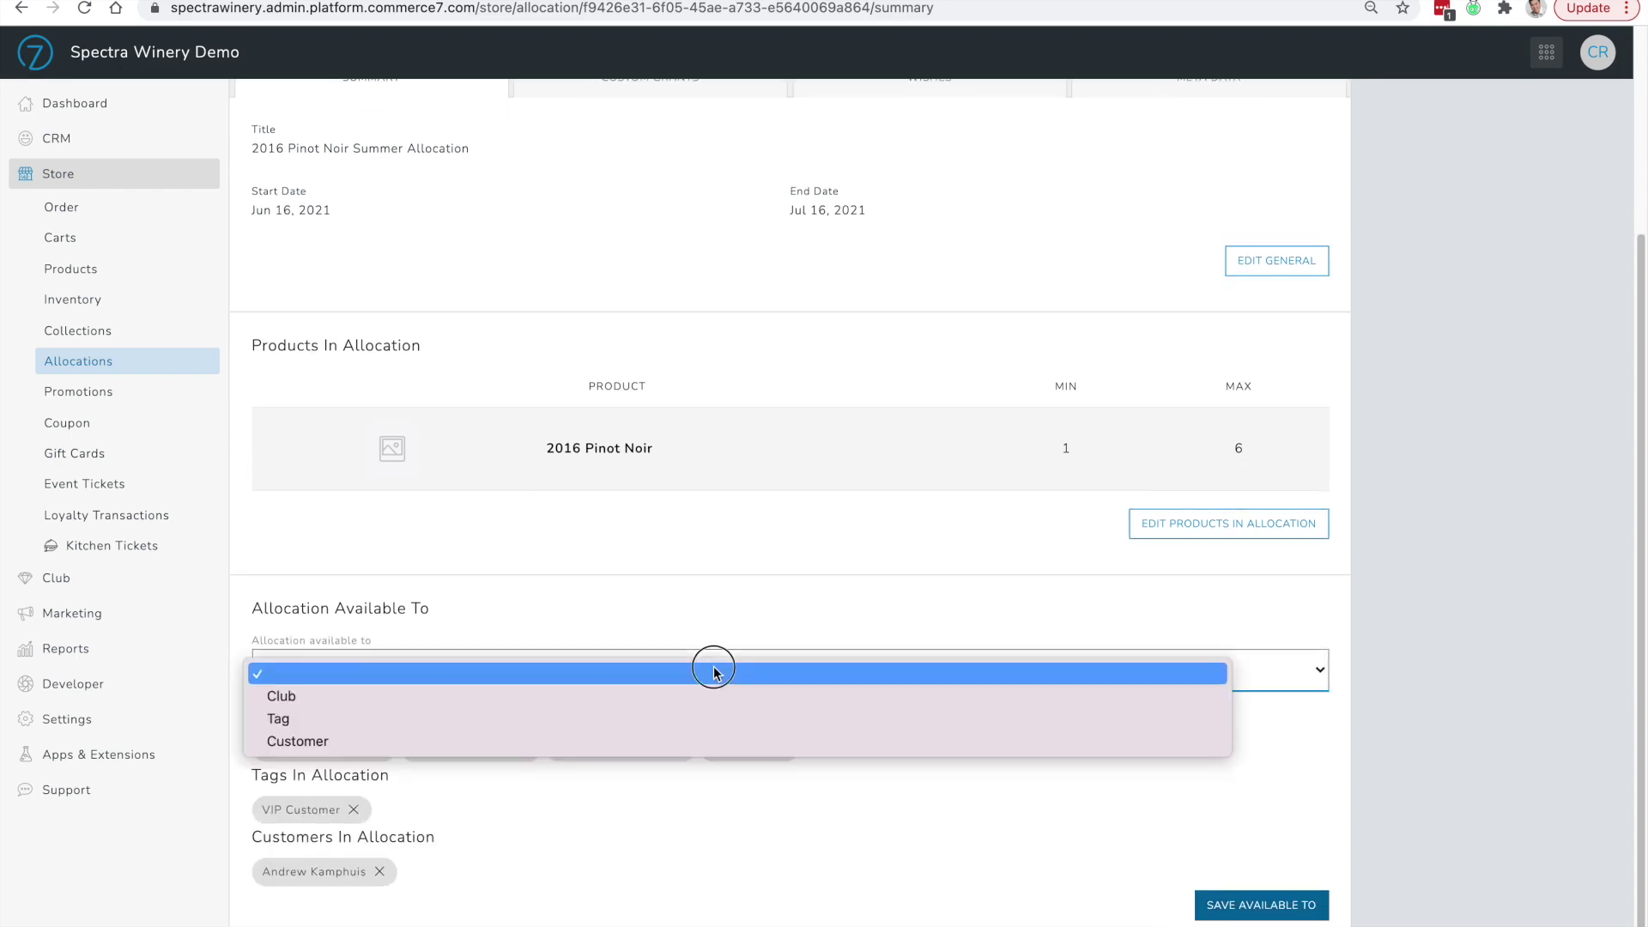
{"action": "left_click", "coordinate": [673, 744]}
{"action": "left_click", "coordinate": [532, 738]}
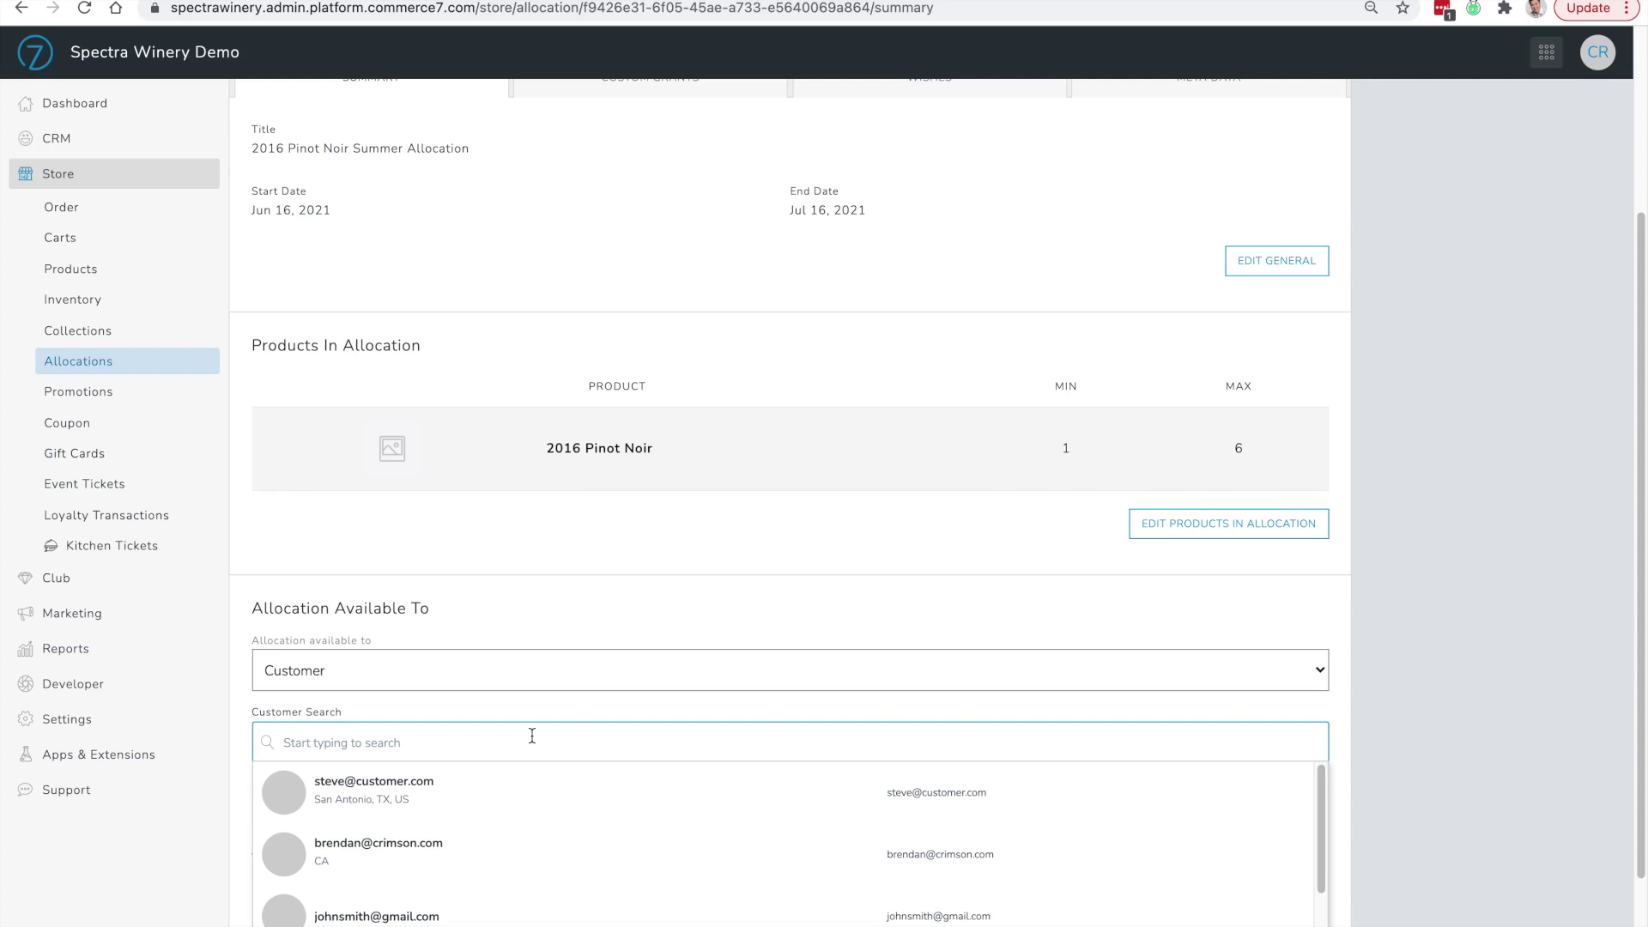
{"action": "type", "text": "caris"}
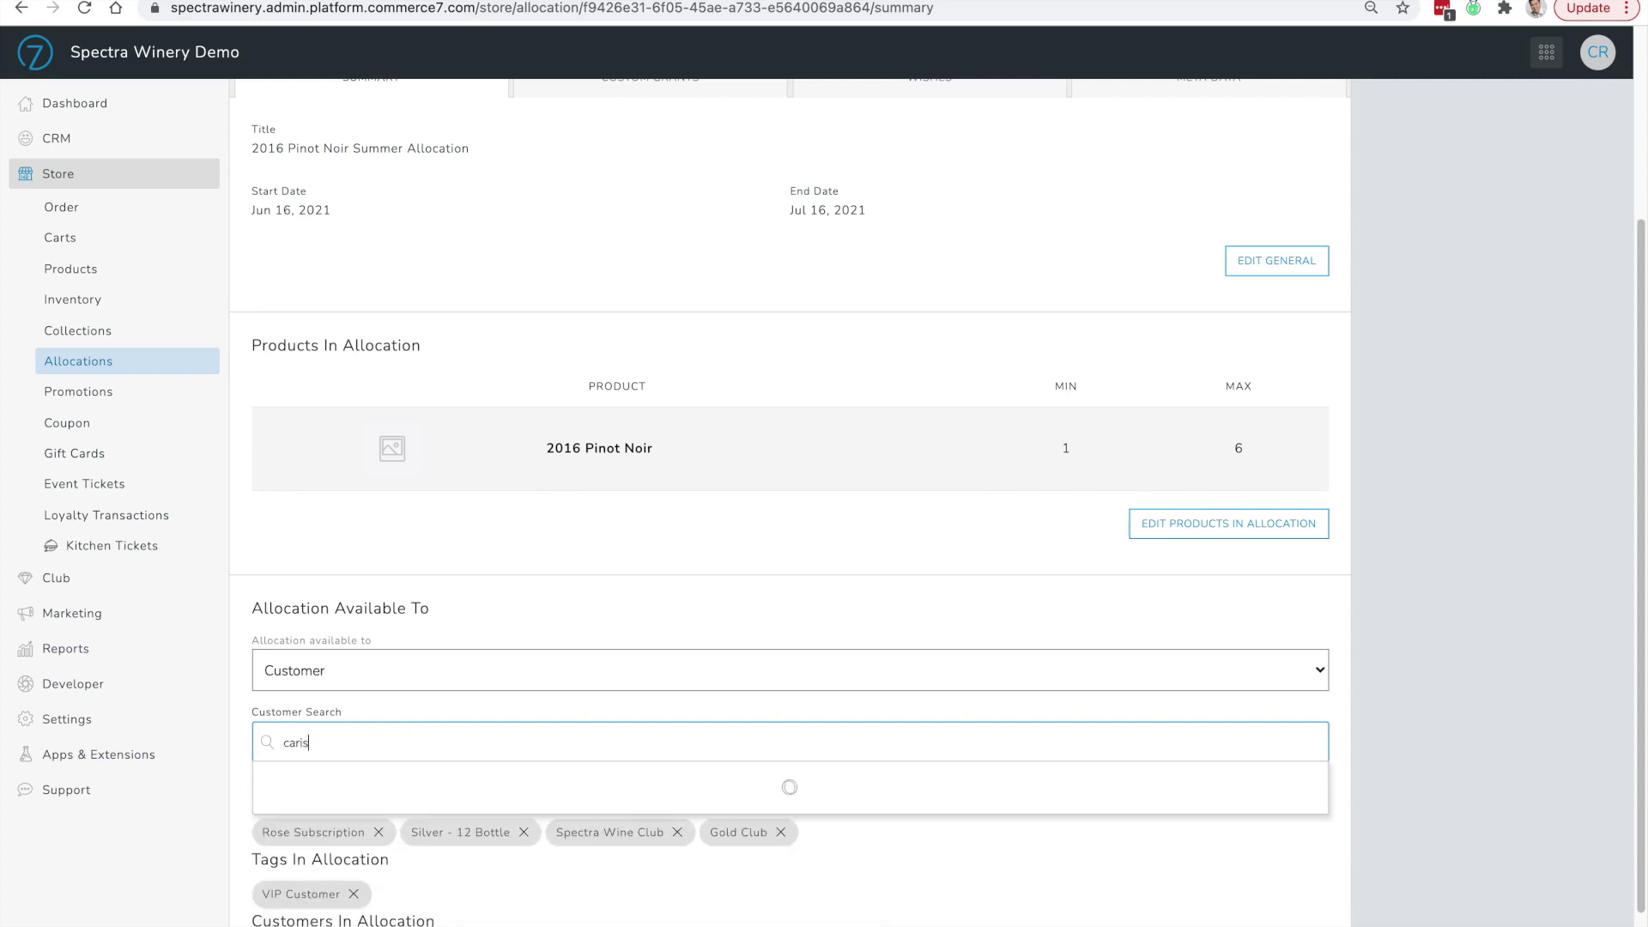
{"action": "left_click", "coordinate": [579, 788]}
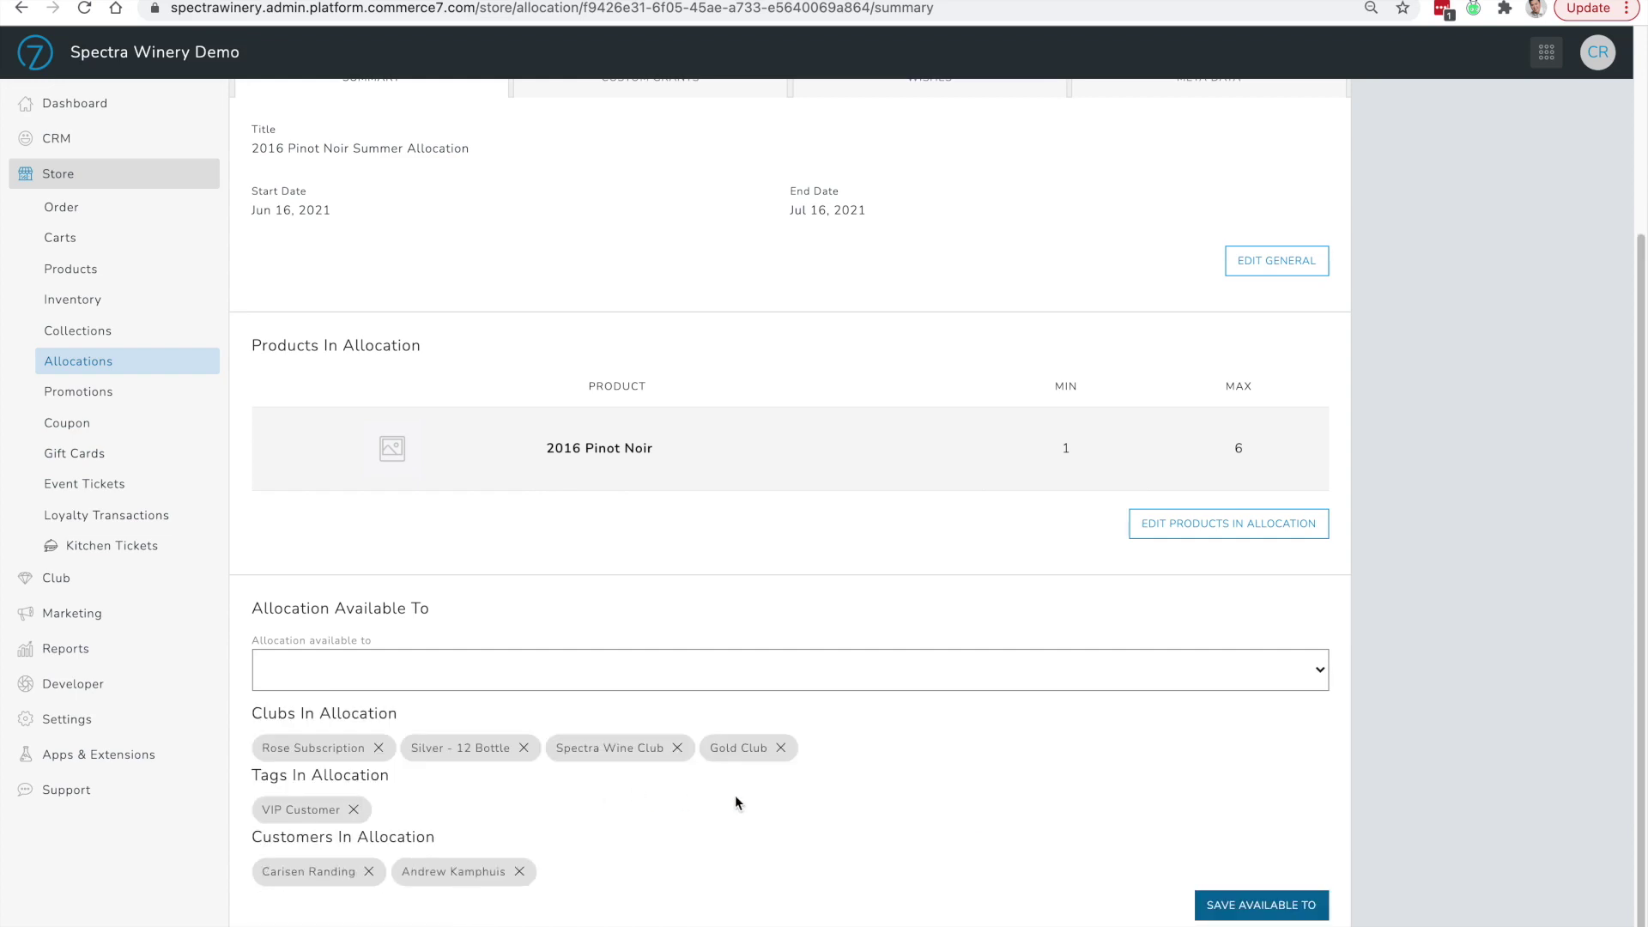
{"action": "left_click", "coordinate": [1274, 910]}
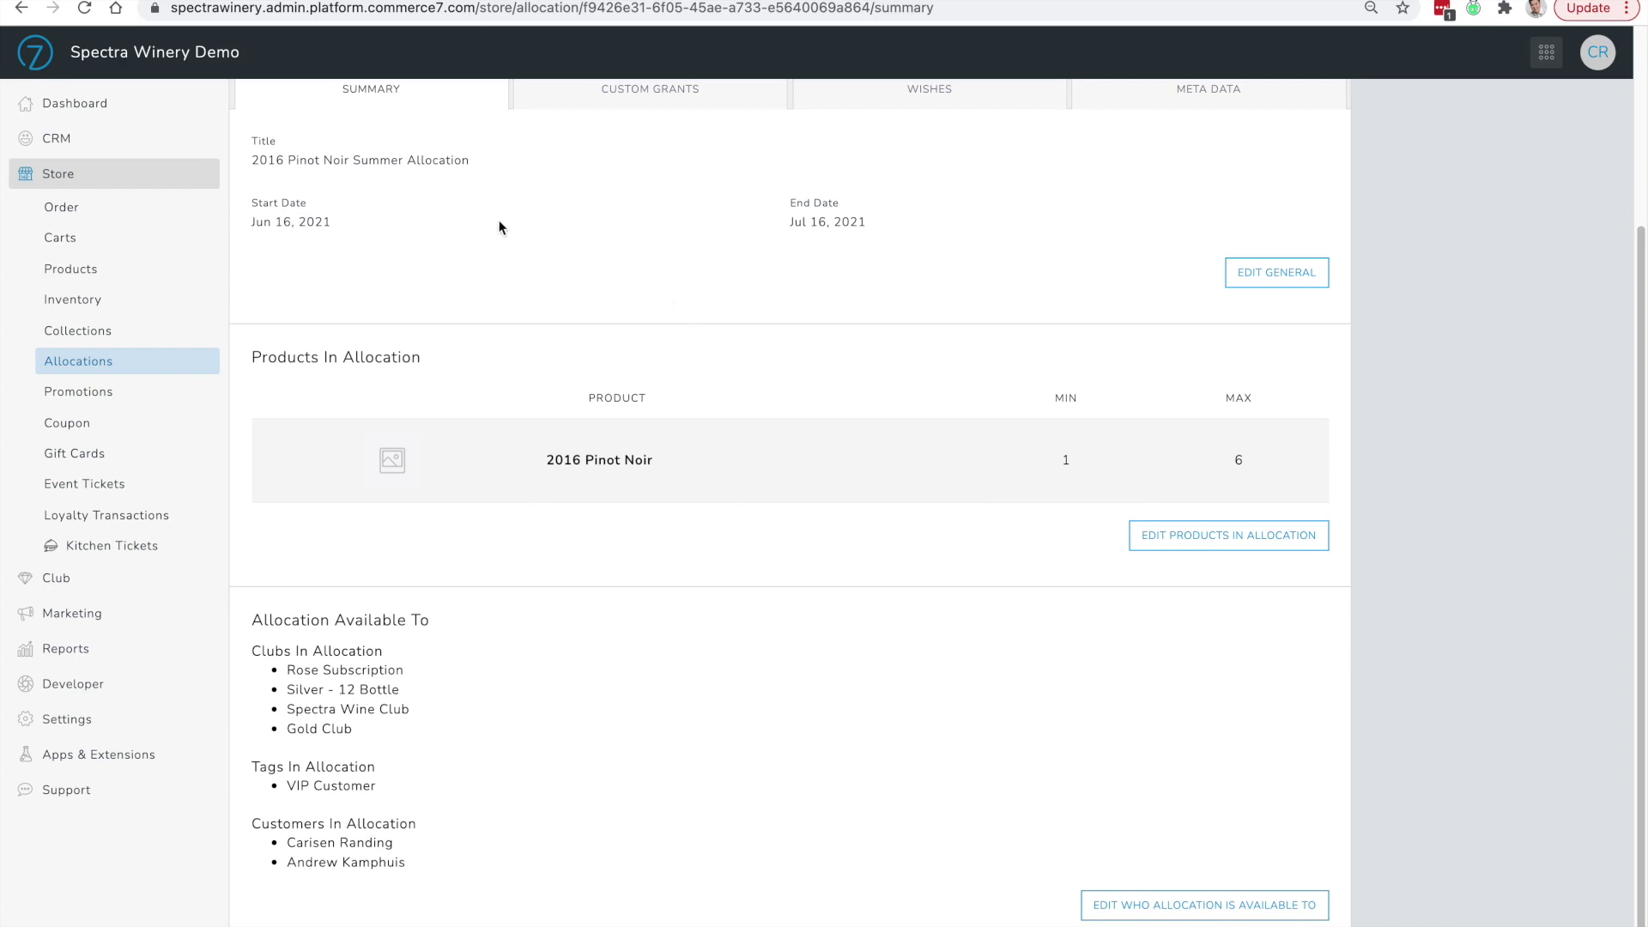
{"action": "left_click", "coordinate": [202, 58]}
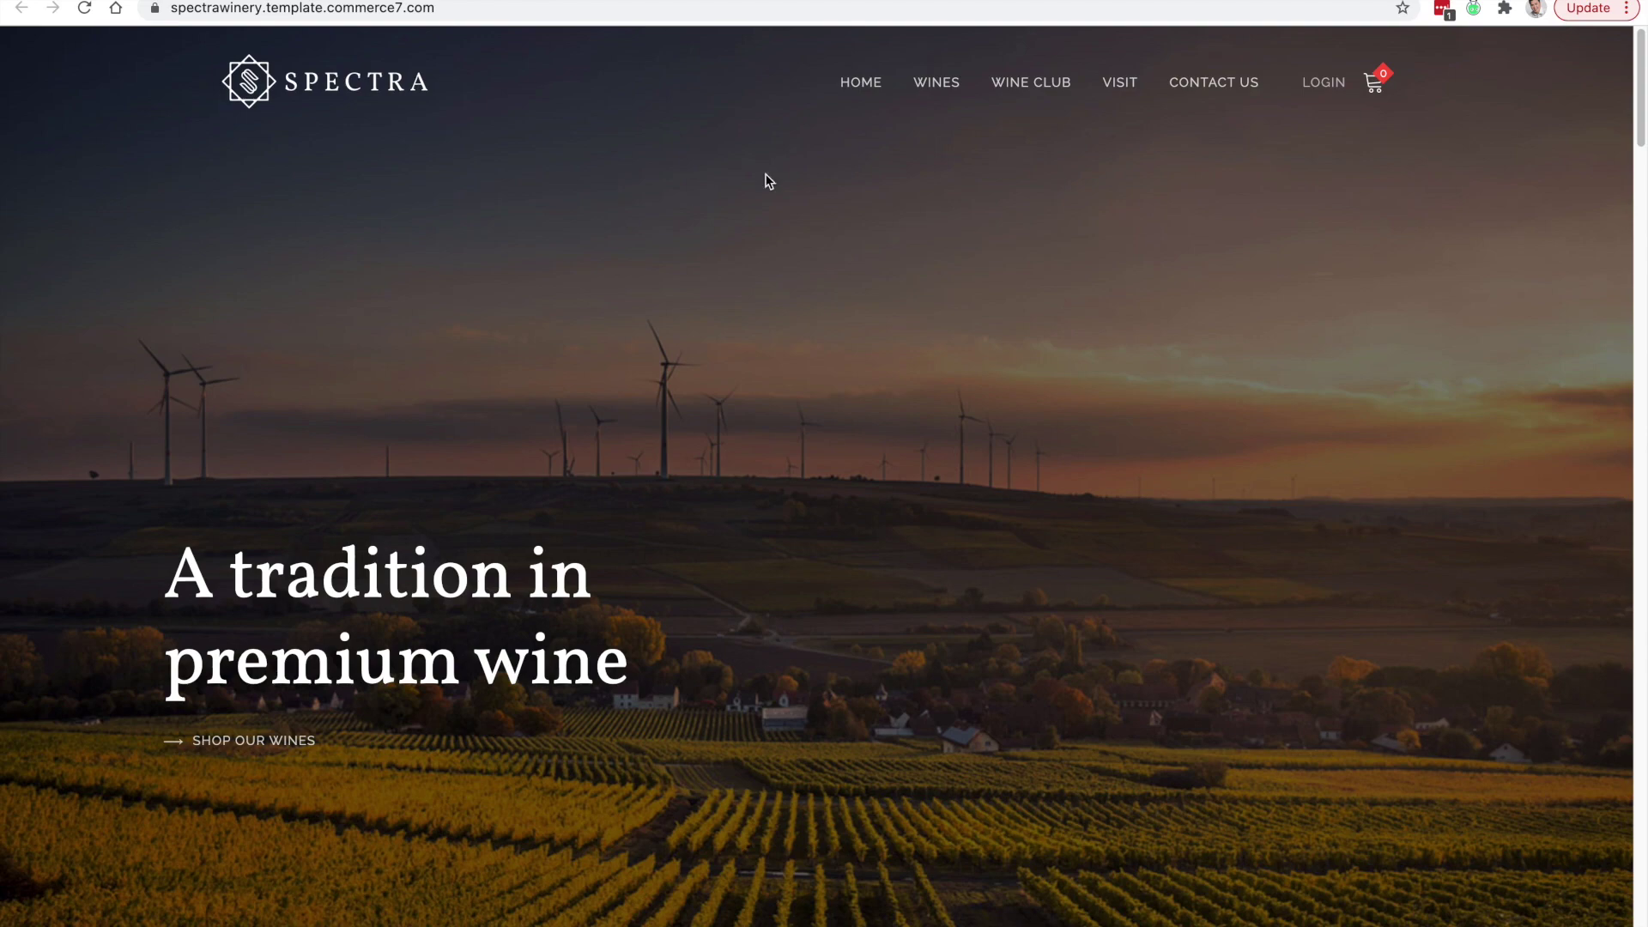
Browse the storefront's Wines page down to the login-restricted 2016 Pinot Noir card
{"action": "left_click", "coordinate": [944, 86]}
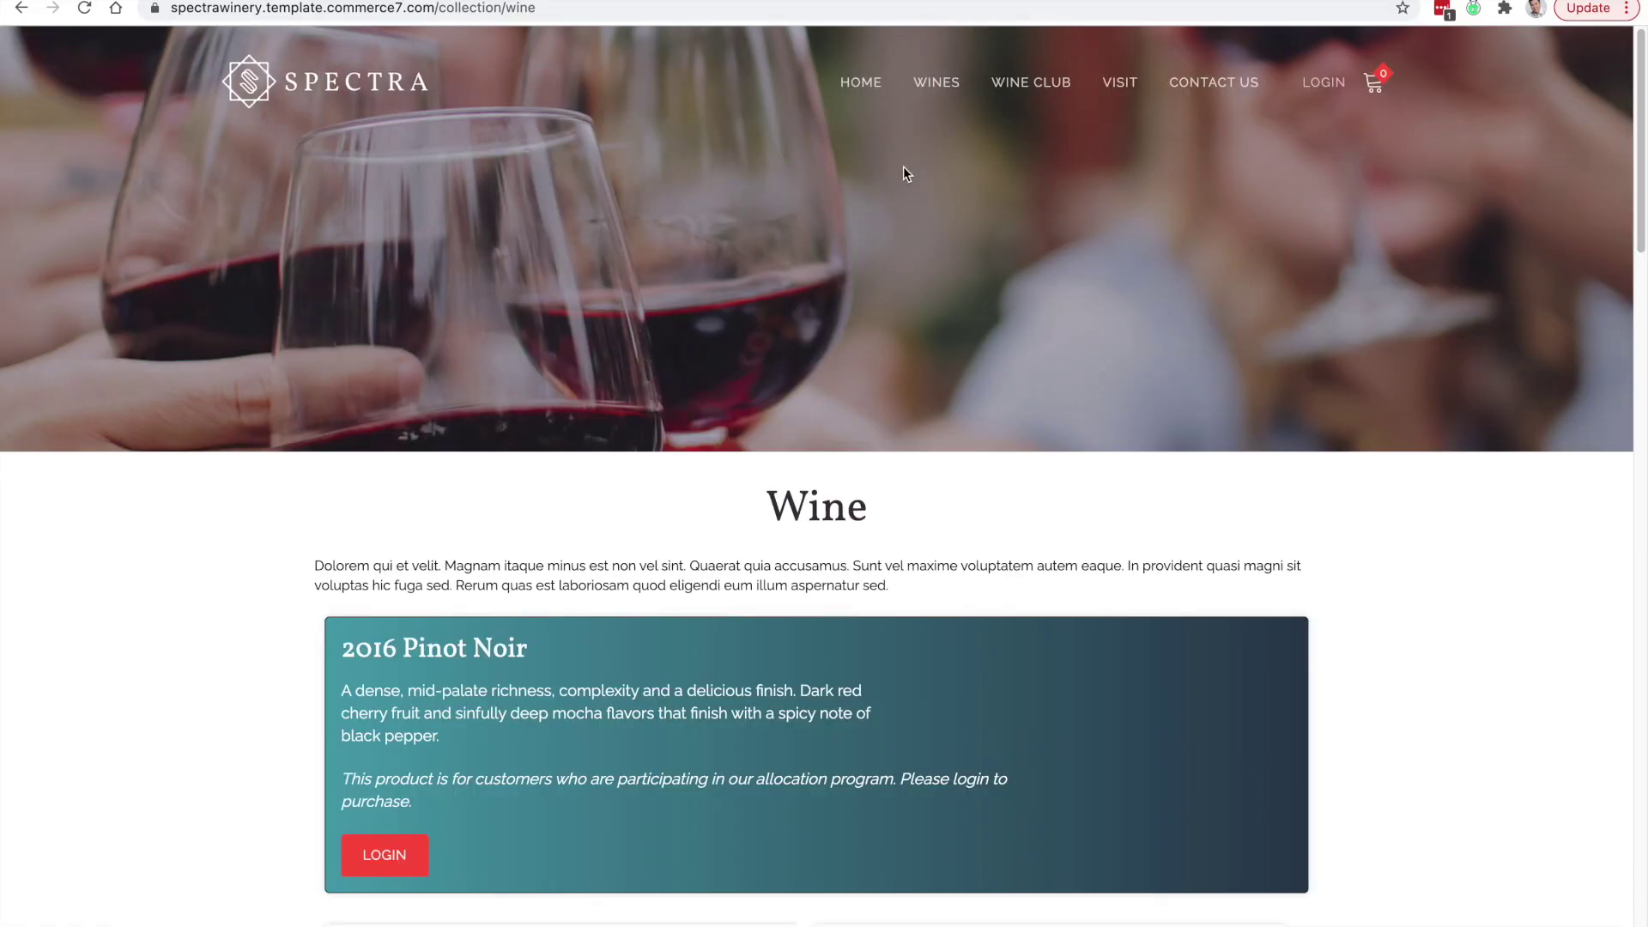
{"action": "scroll", "coordinate": [840, 307], "scroll_direction": "down", "scroll_amount": 1}
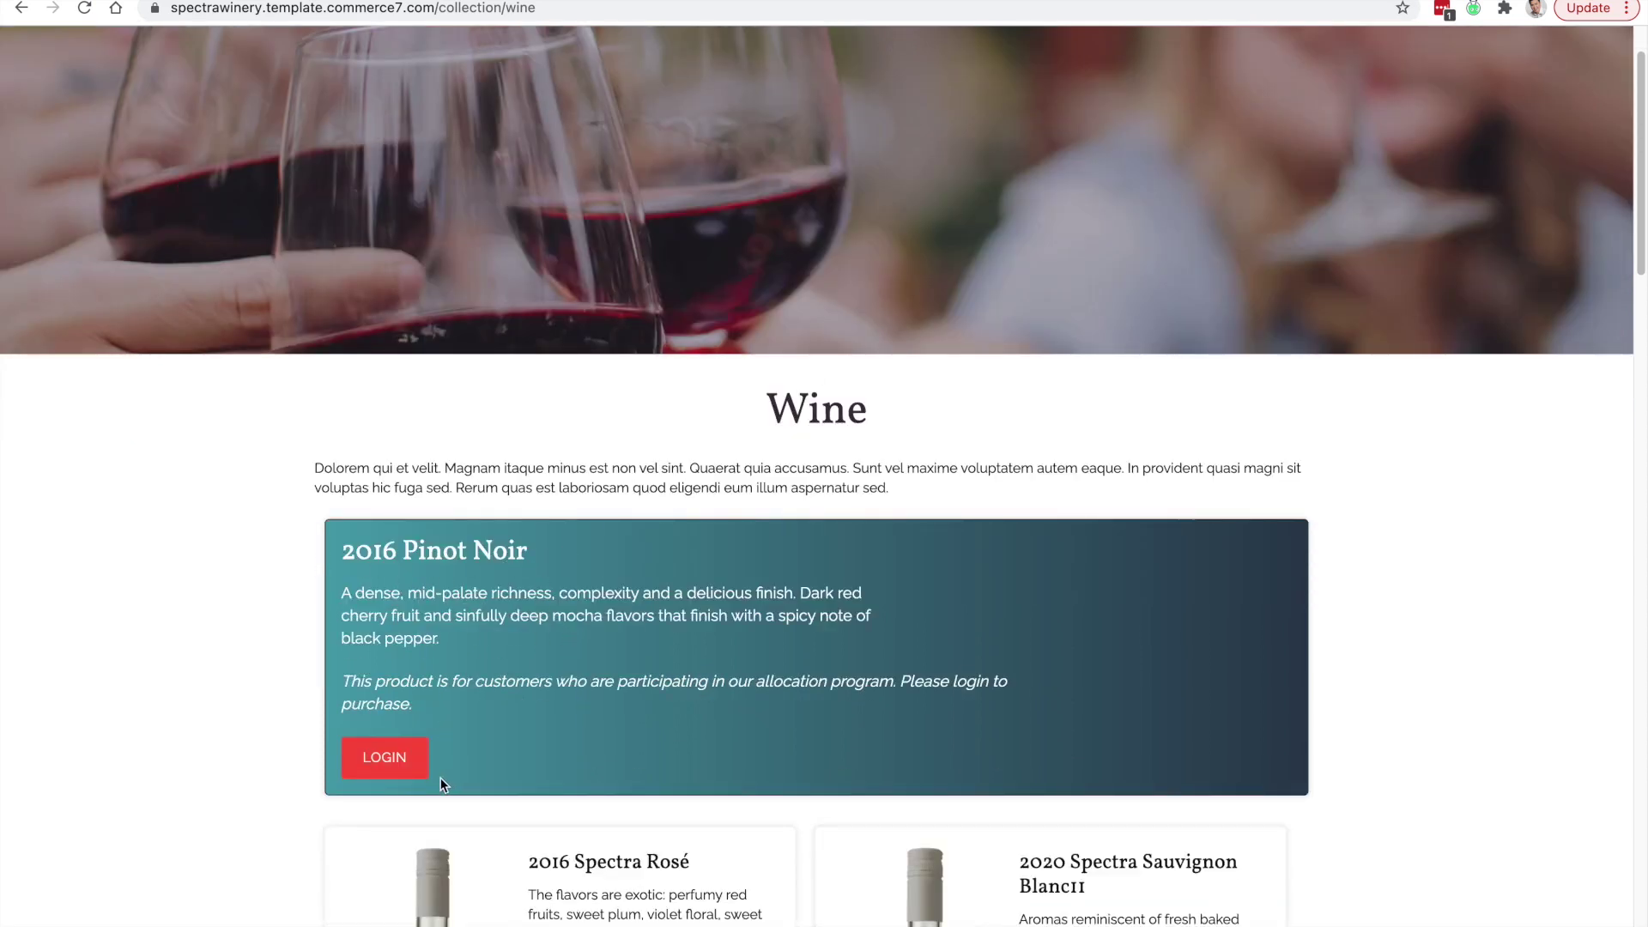
Log in to the storefront with the edited customer email and re-entered password, declining LastPass
{"action": "left_click", "coordinate": [397, 766]}
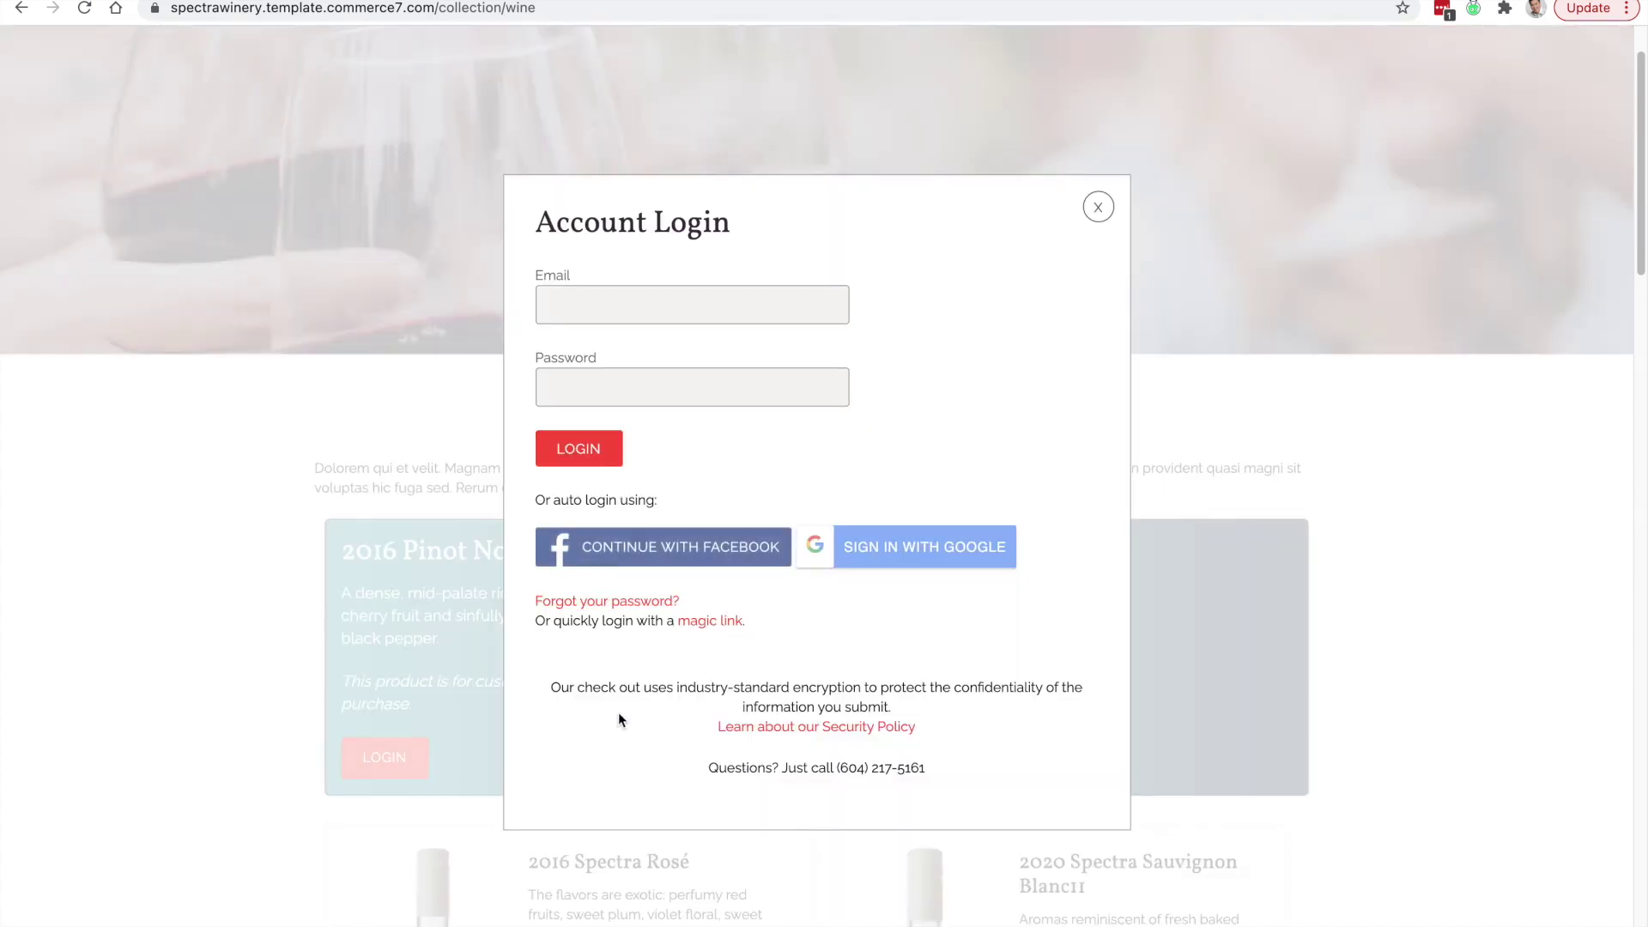
{"action": "left_click", "coordinate": [592, 306]}
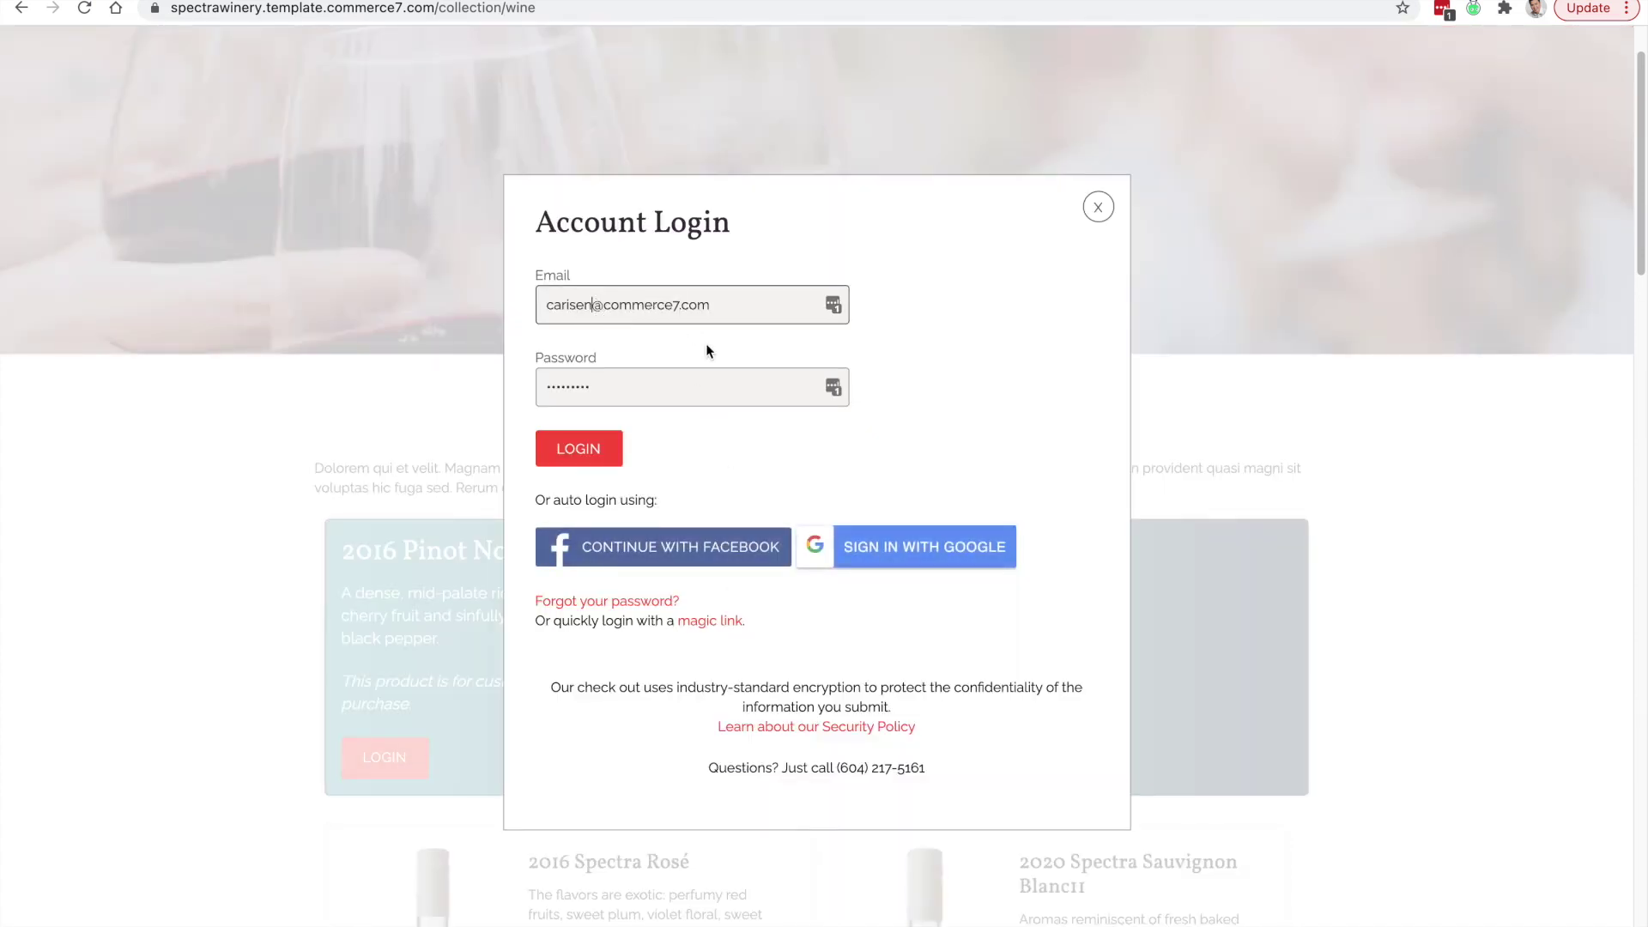
{"action": "type", "text": "+1"}
{"action": "left_click_drag", "start_coordinate": [616, 384], "coordinate": [479, 380]}
{"action": "key", "text": "BackSpace"}
{"action": "type", "text": "•••••••••"}
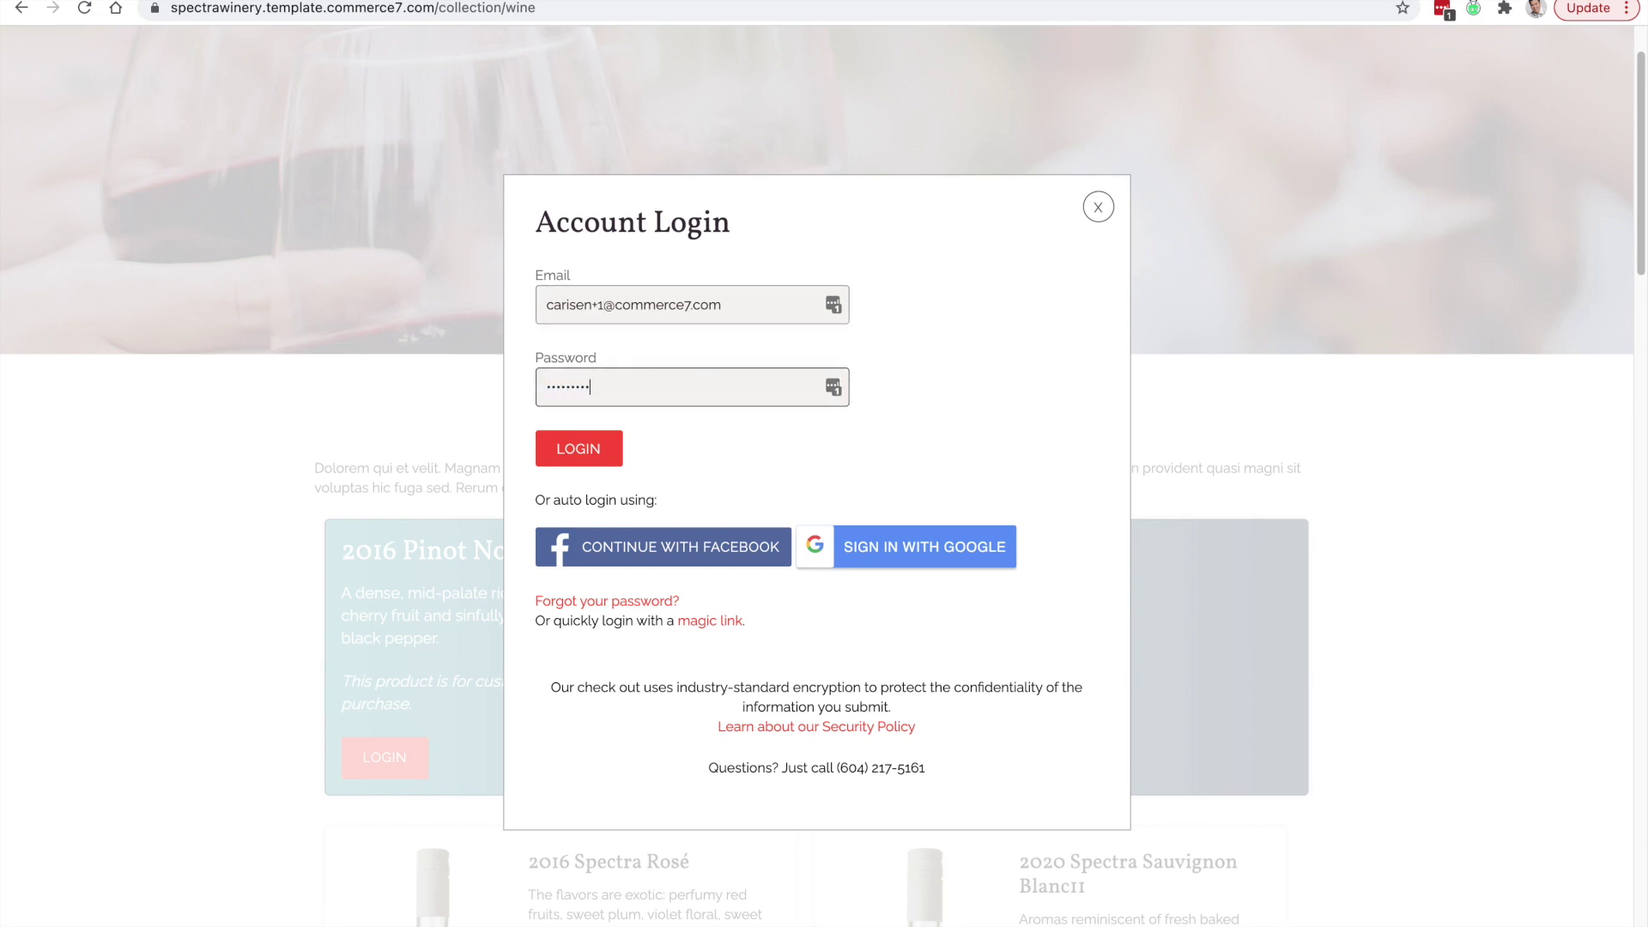
{"action": "left_click", "coordinate": [591, 453]}
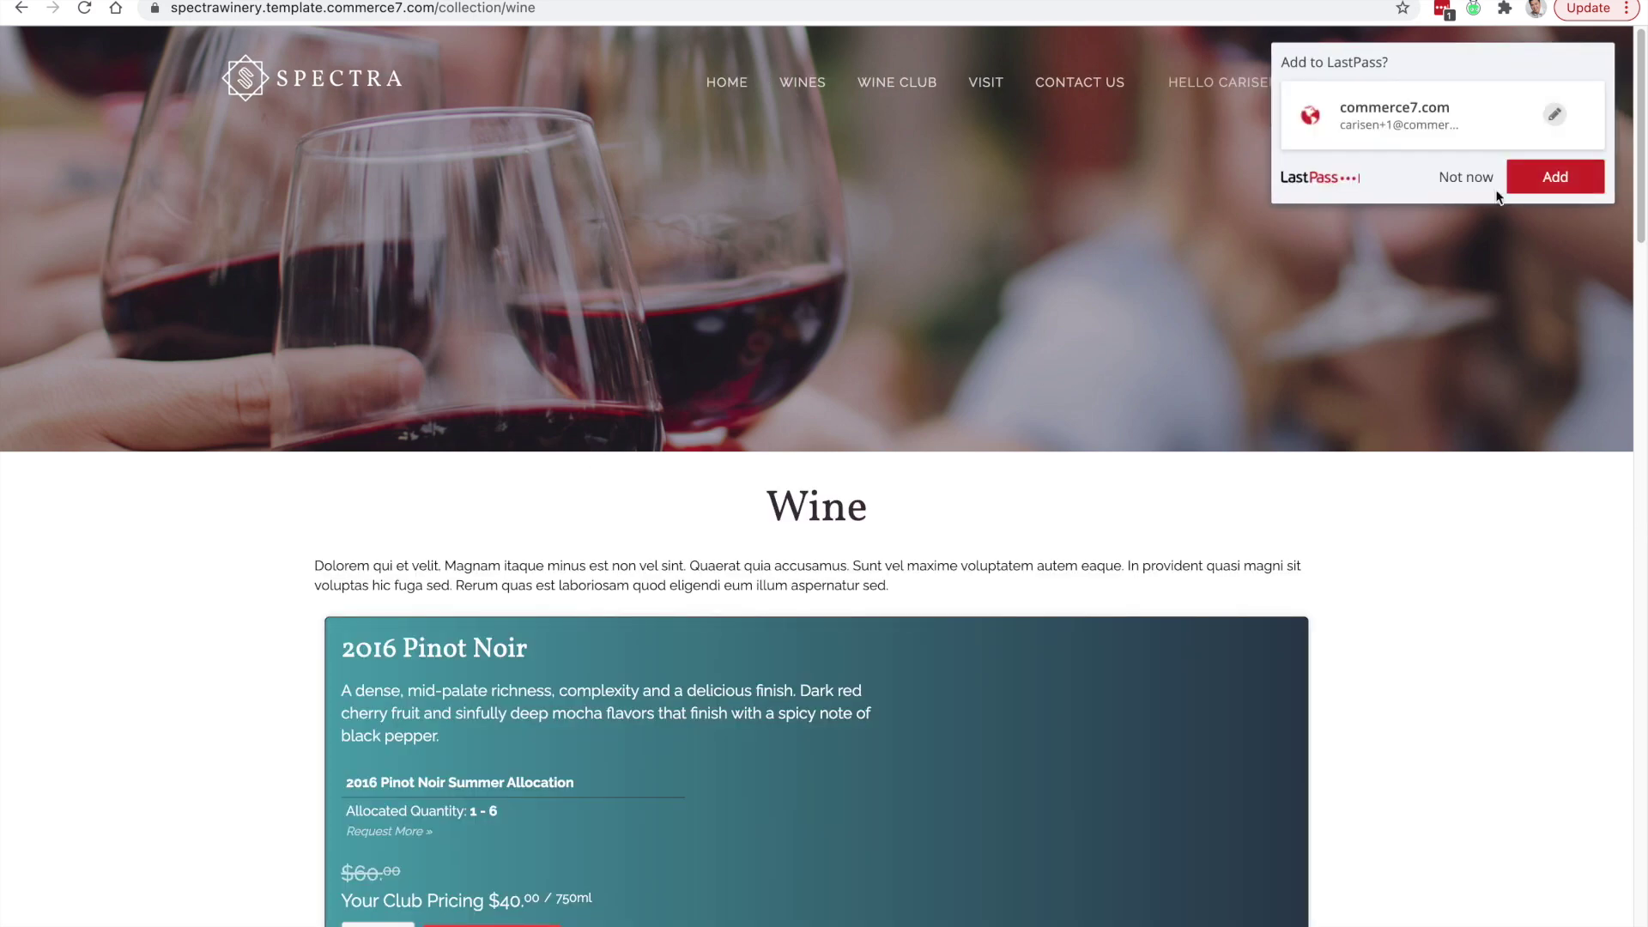
{"action": "left_click", "coordinate": [1461, 181]}
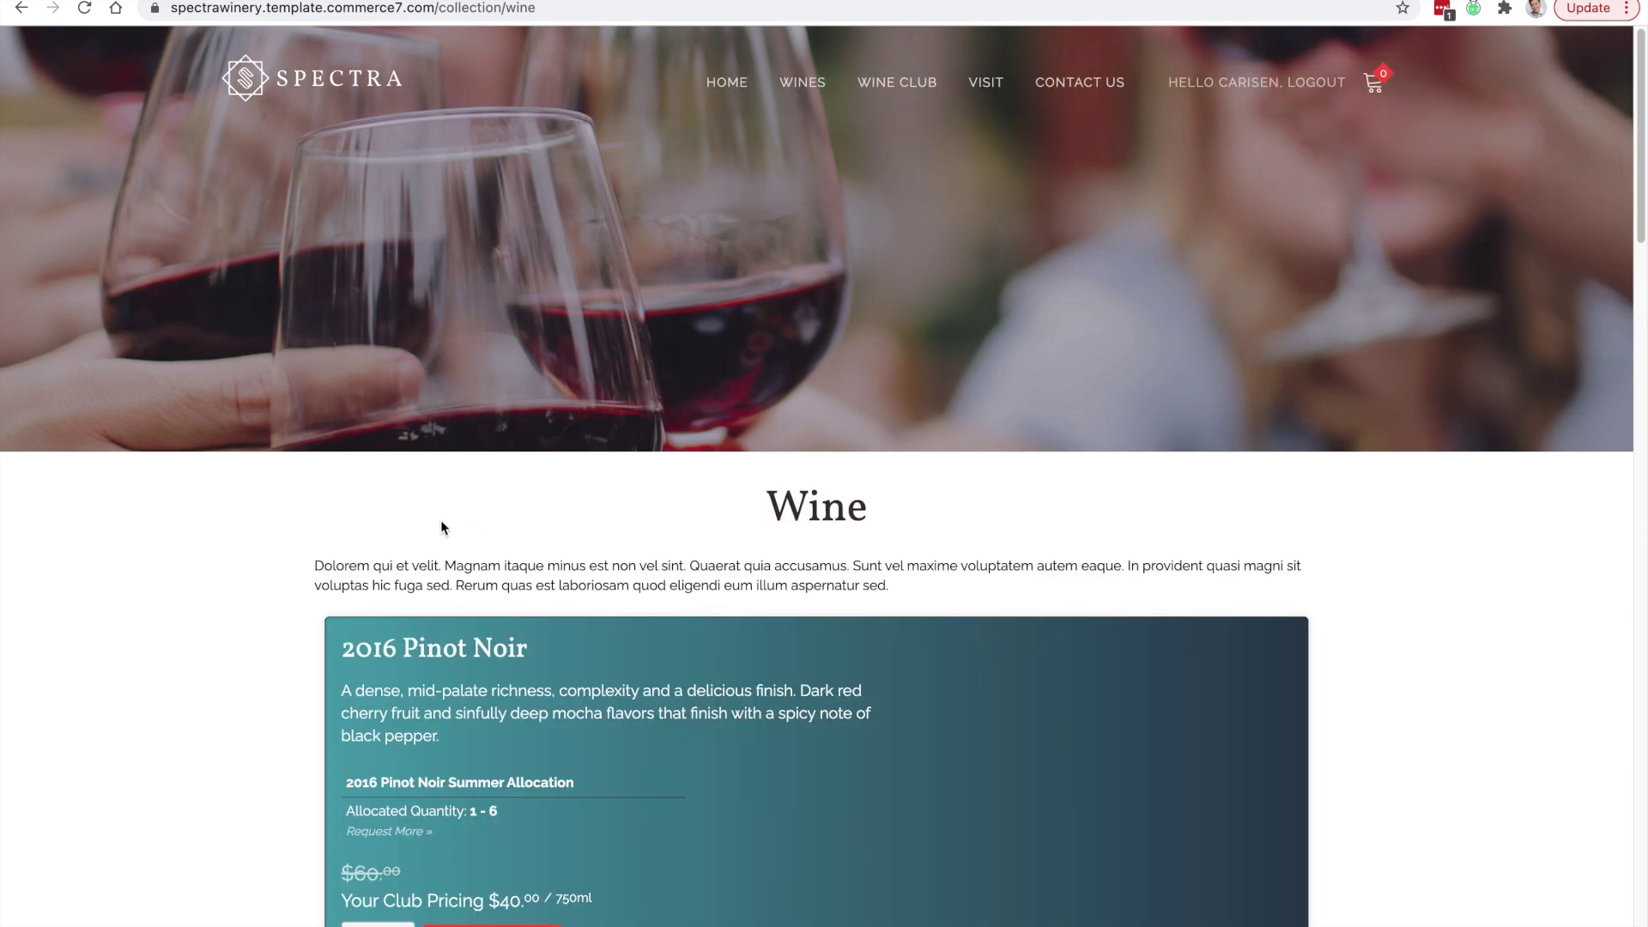
Highlight the 'Allocated Quantity 1 - 6' line and the '2016 Pinot Noir Summer Allocation' heading
{"action": "scroll", "coordinate": [445, 527], "scroll_direction": "down", "scroll_amount": 2}
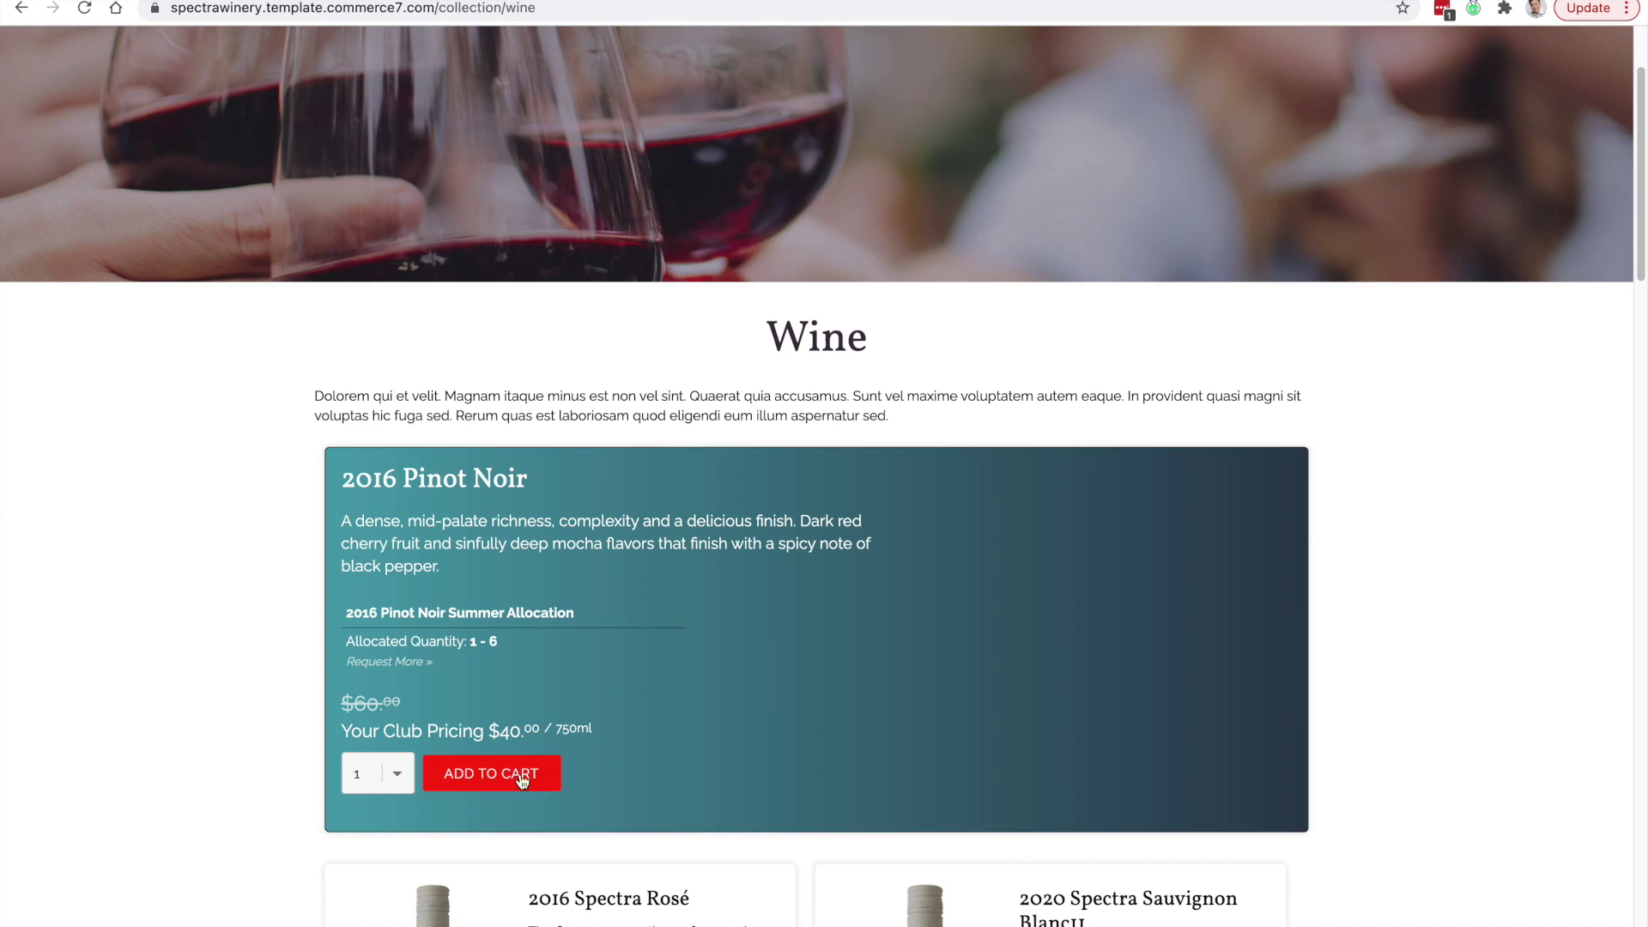
{"action": "left_click", "coordinate": [512, 764]}
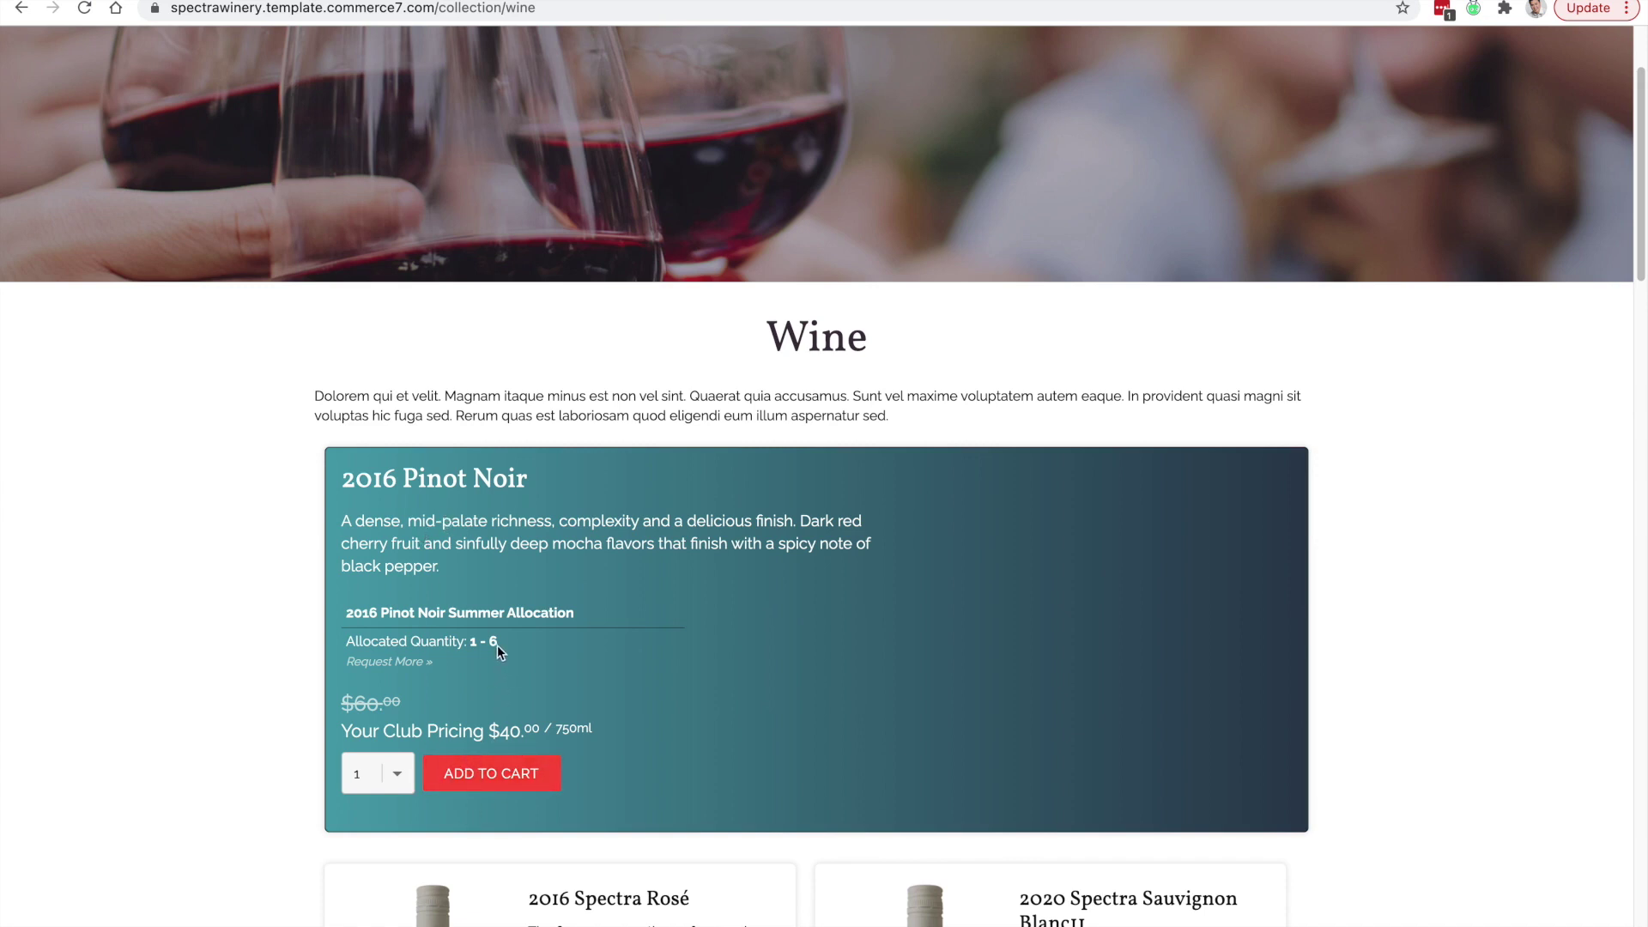
{"action": "left_click_drag", "start_coordinate": [500, 642], "coordinate": [343, 644]}
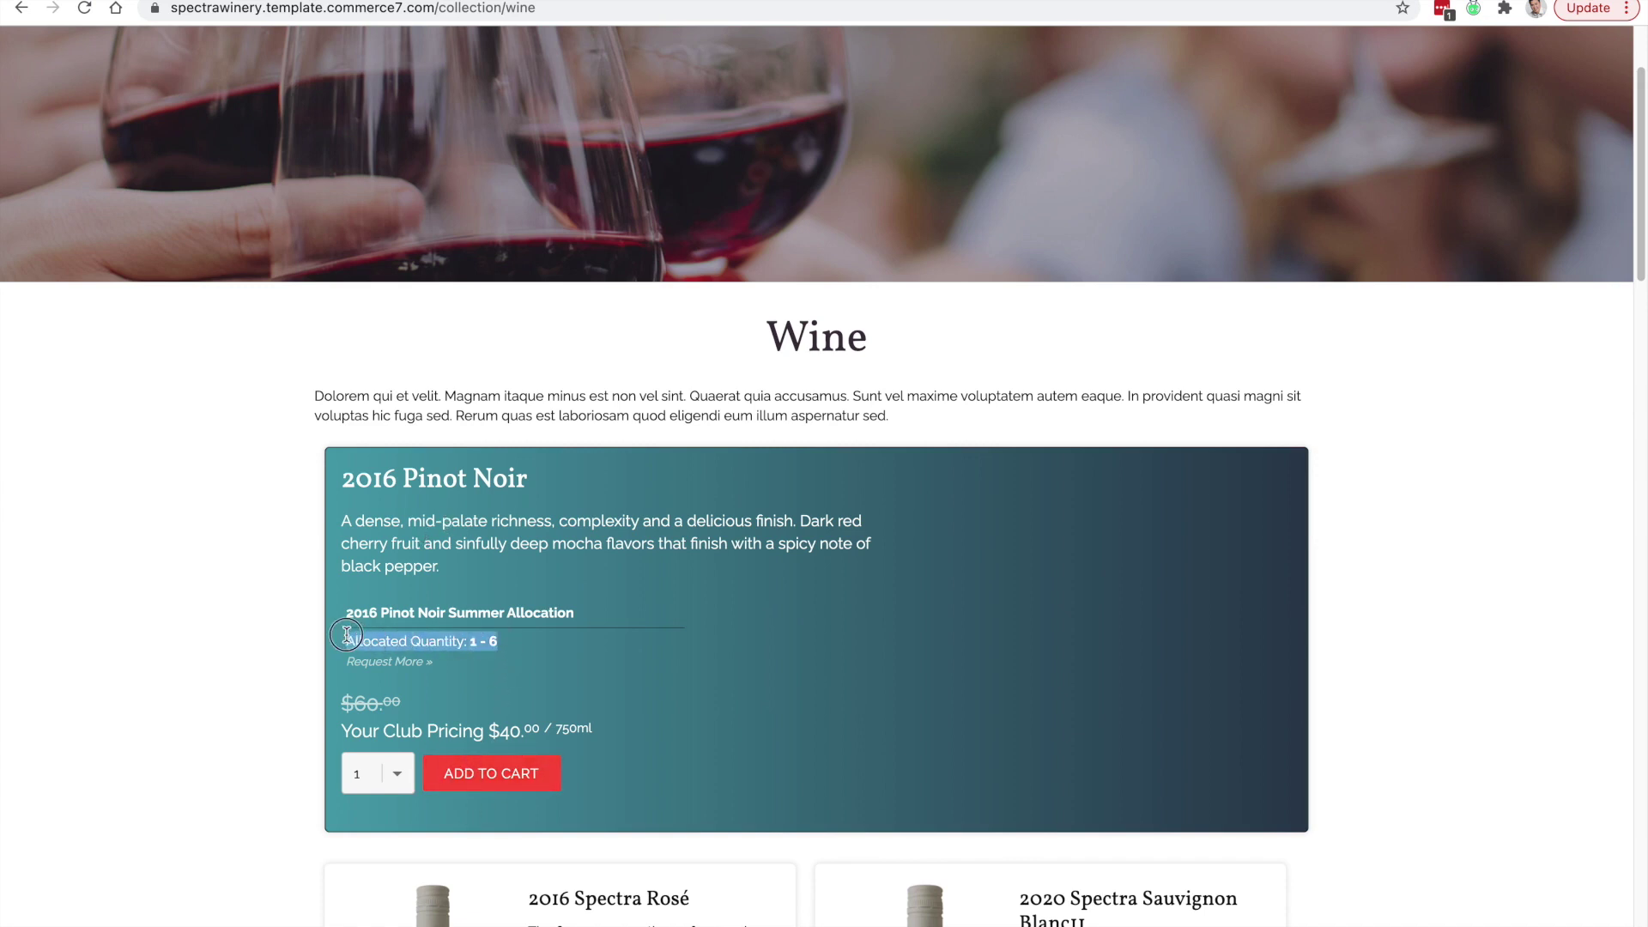
{"action": "left_click", "coordinate": [496, 648]}
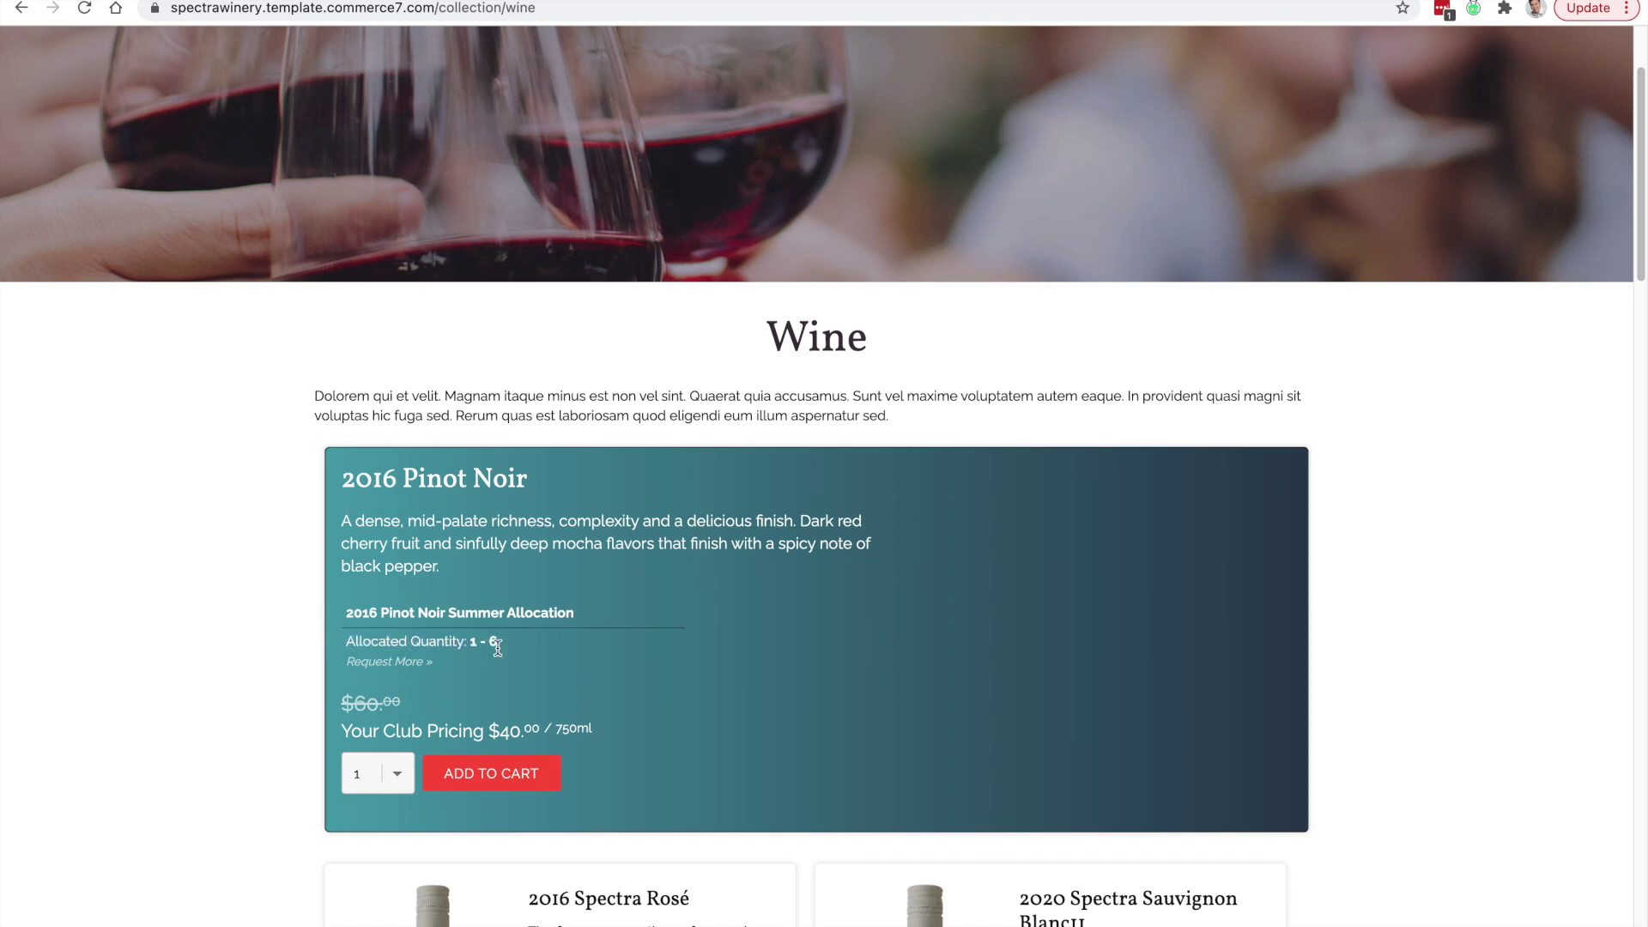
{"action": "left_click_drag", "start_coordinate": [613, 617], "coordinate": [348, 609]}
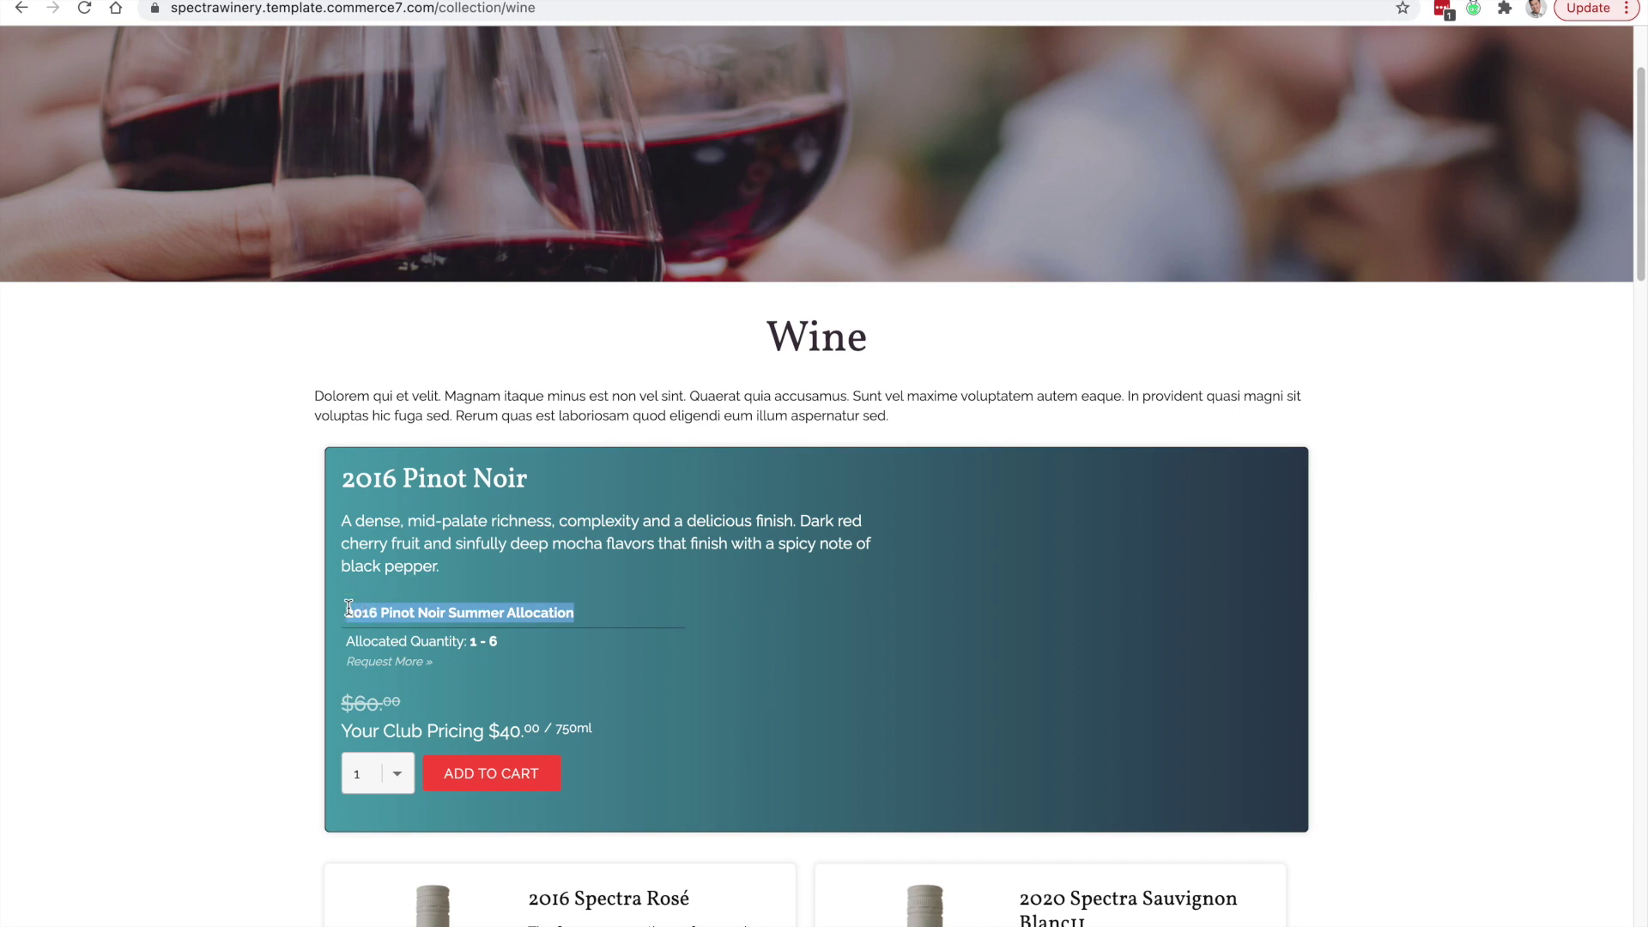
{"action": "left_click", "coordinate": [239, 572]}
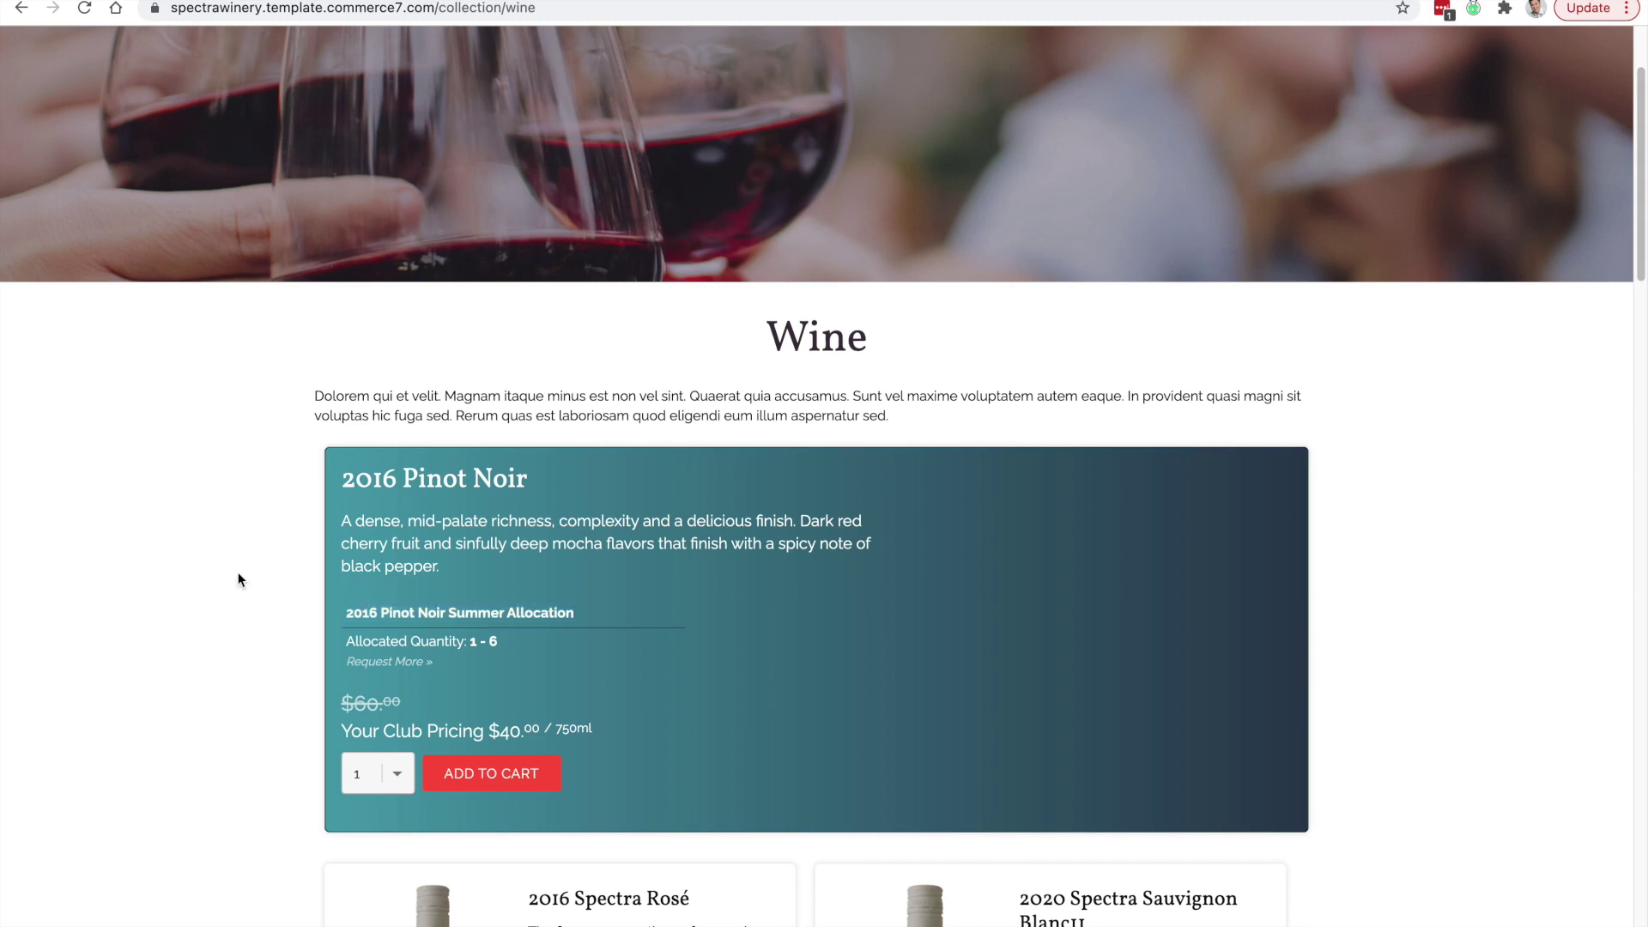
Submit a wish for 3 more bottles and add one 2016 Pinot Noir to the cart
{"action": "left_click", "coordinate": [378, 667]}
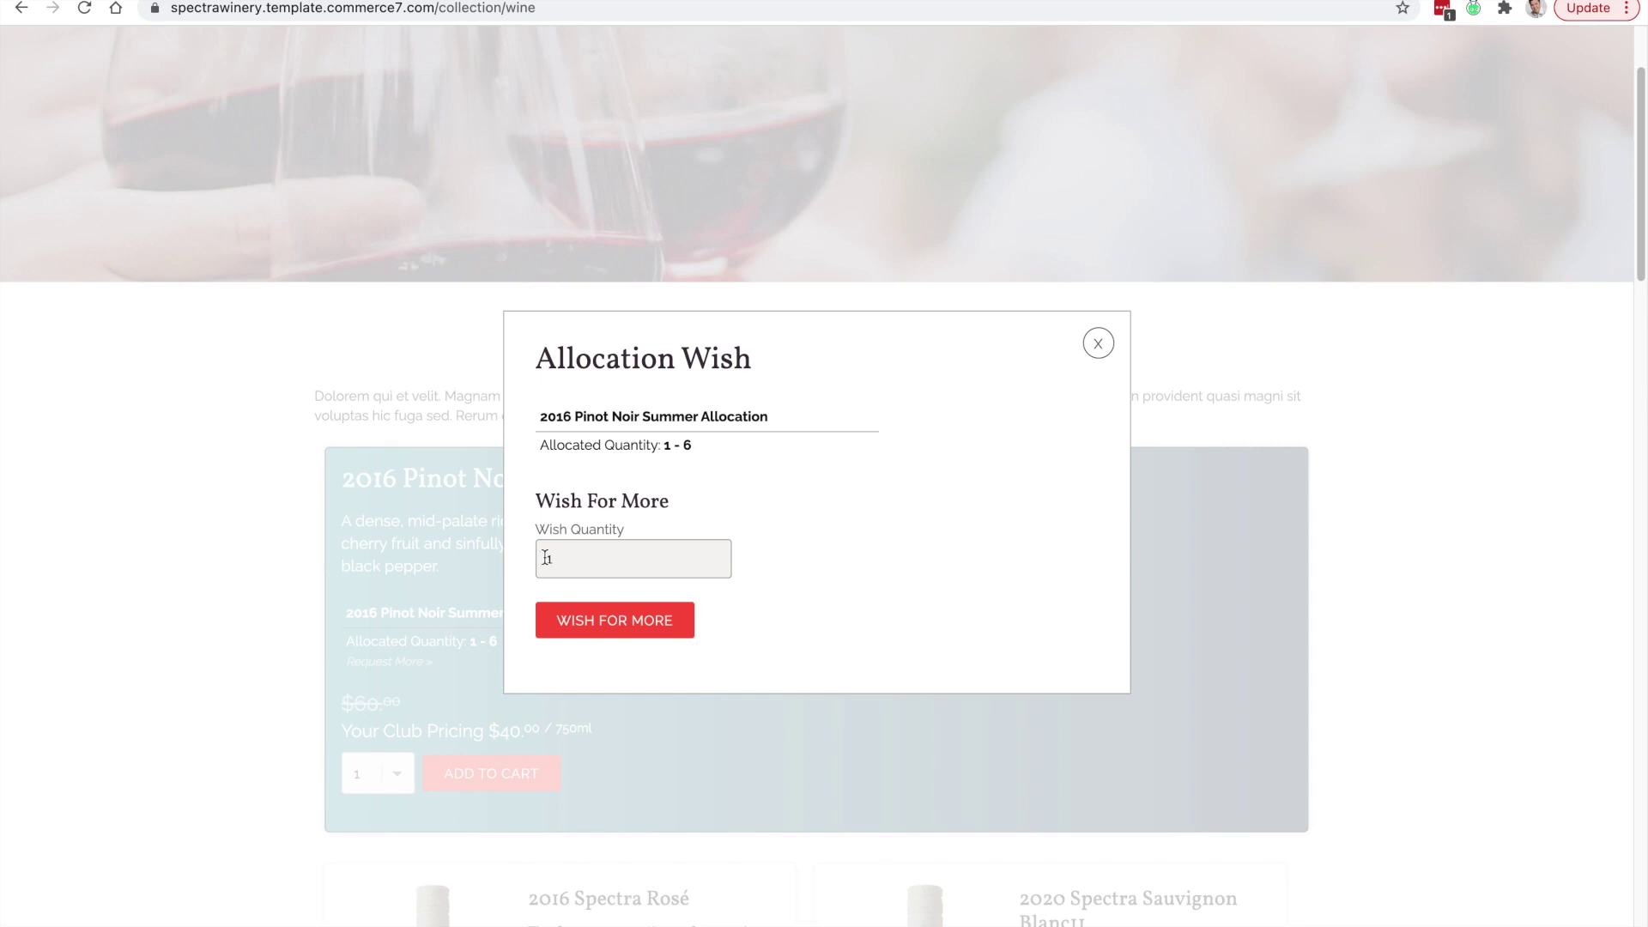
{"action": "left_click_drag", "start_coordinate": [560, 558], "coordinate": [517, 566]}
{"action": "type", "text": "3"}
{"action": "left_click", "coordinate": [632, 618]}
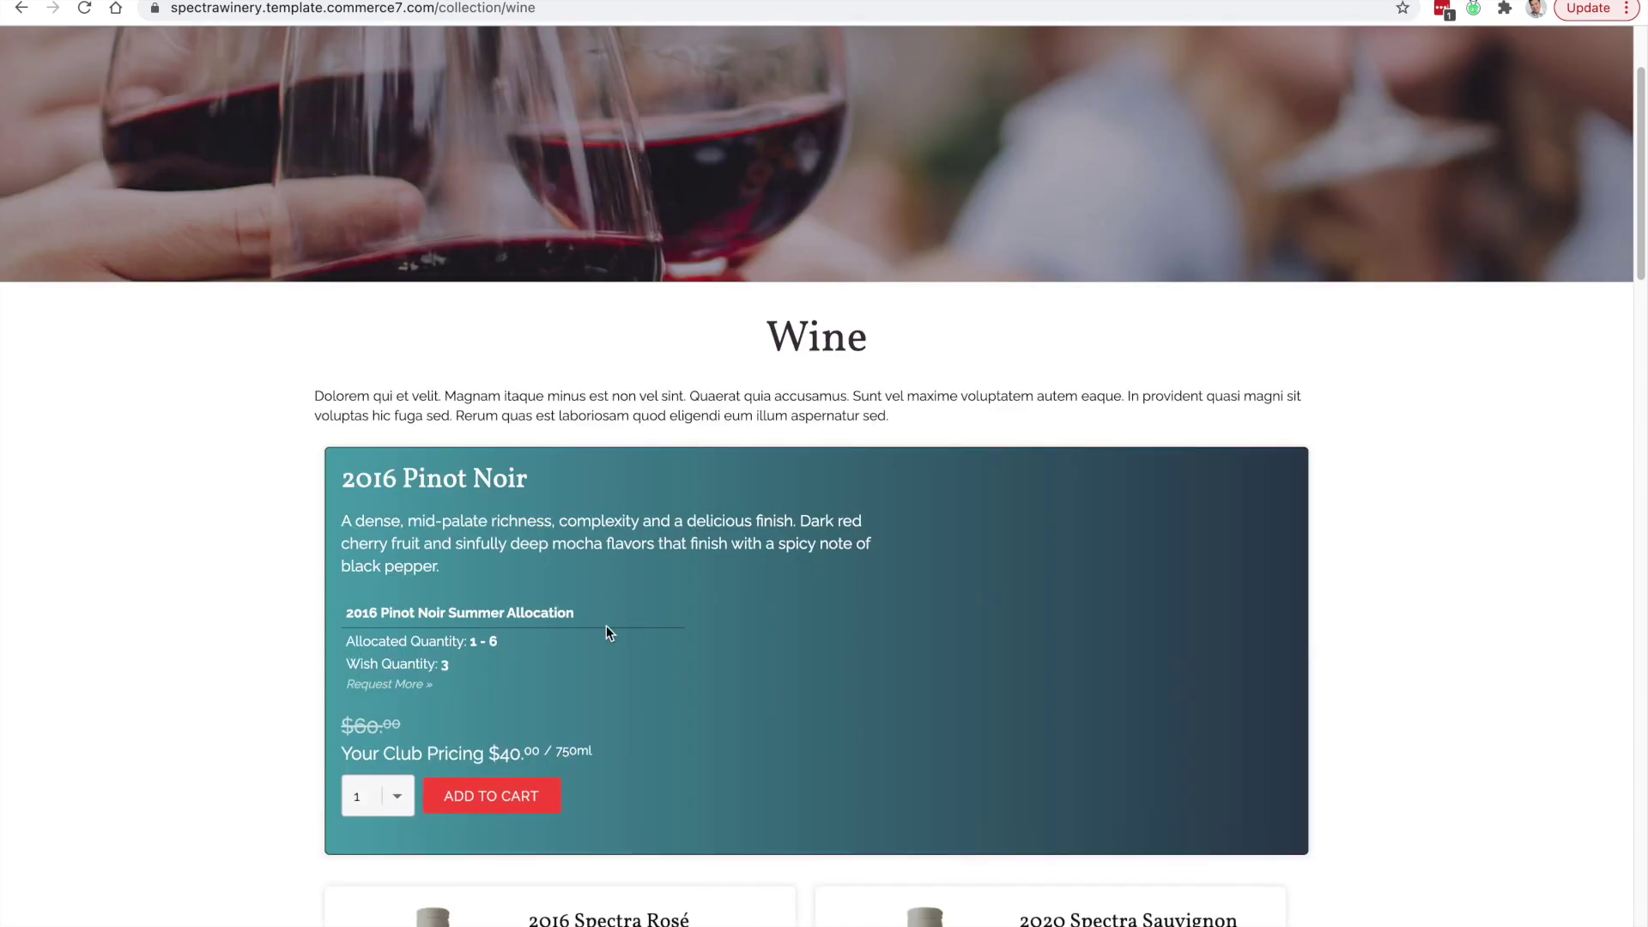
{"action": "left_click", "coordinate": [510, 798]}
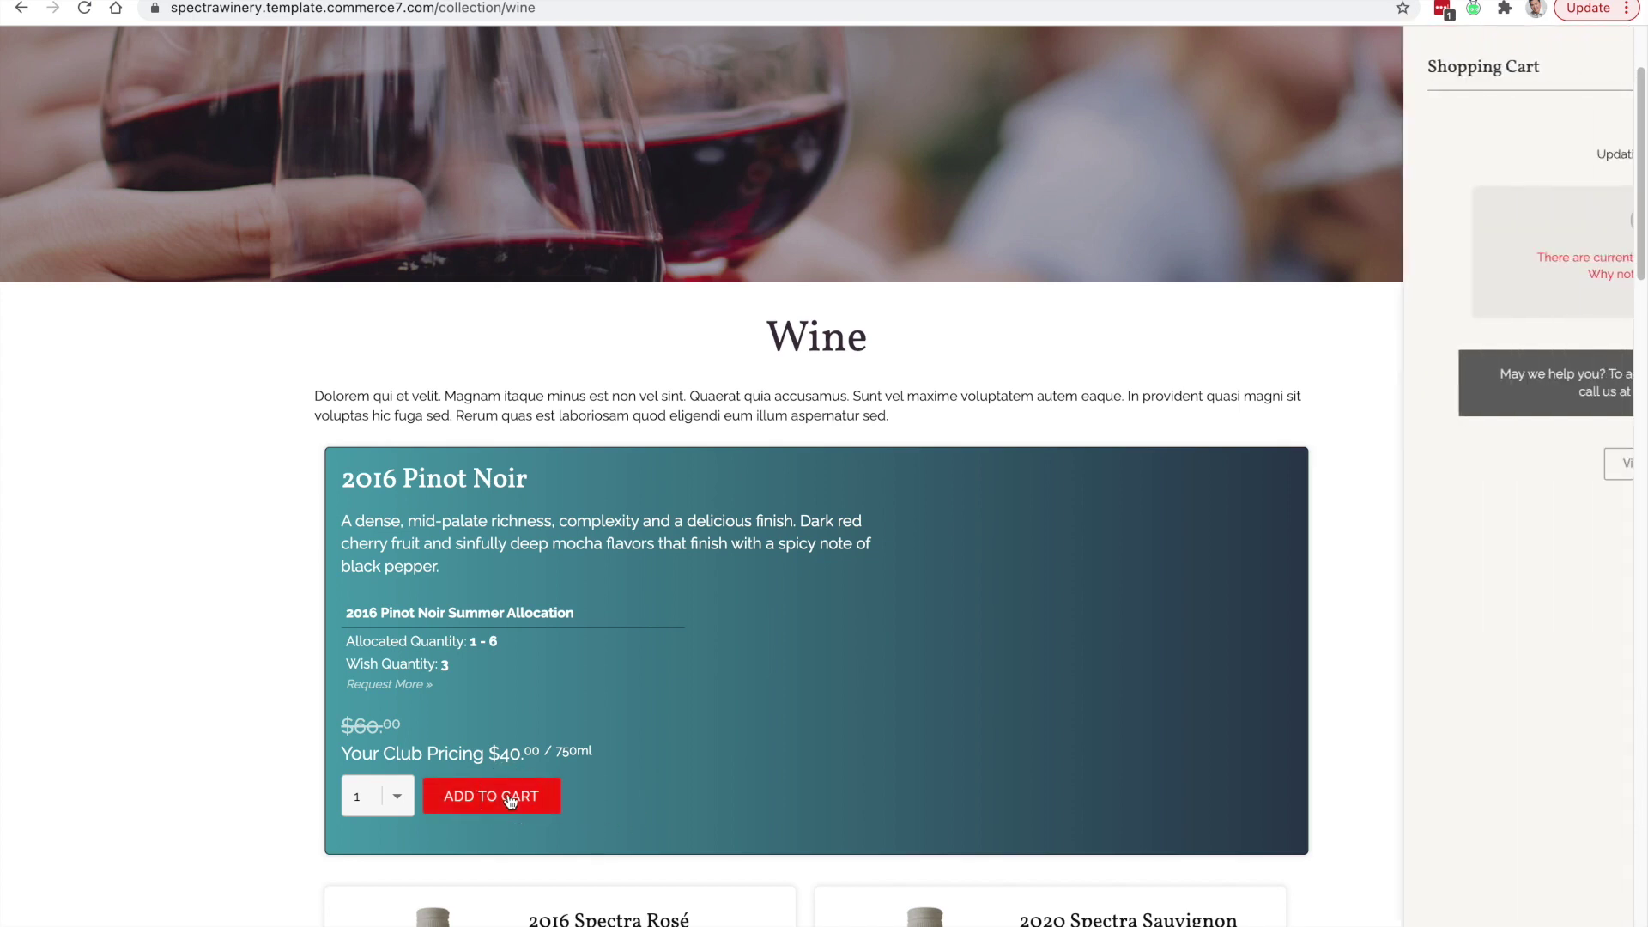
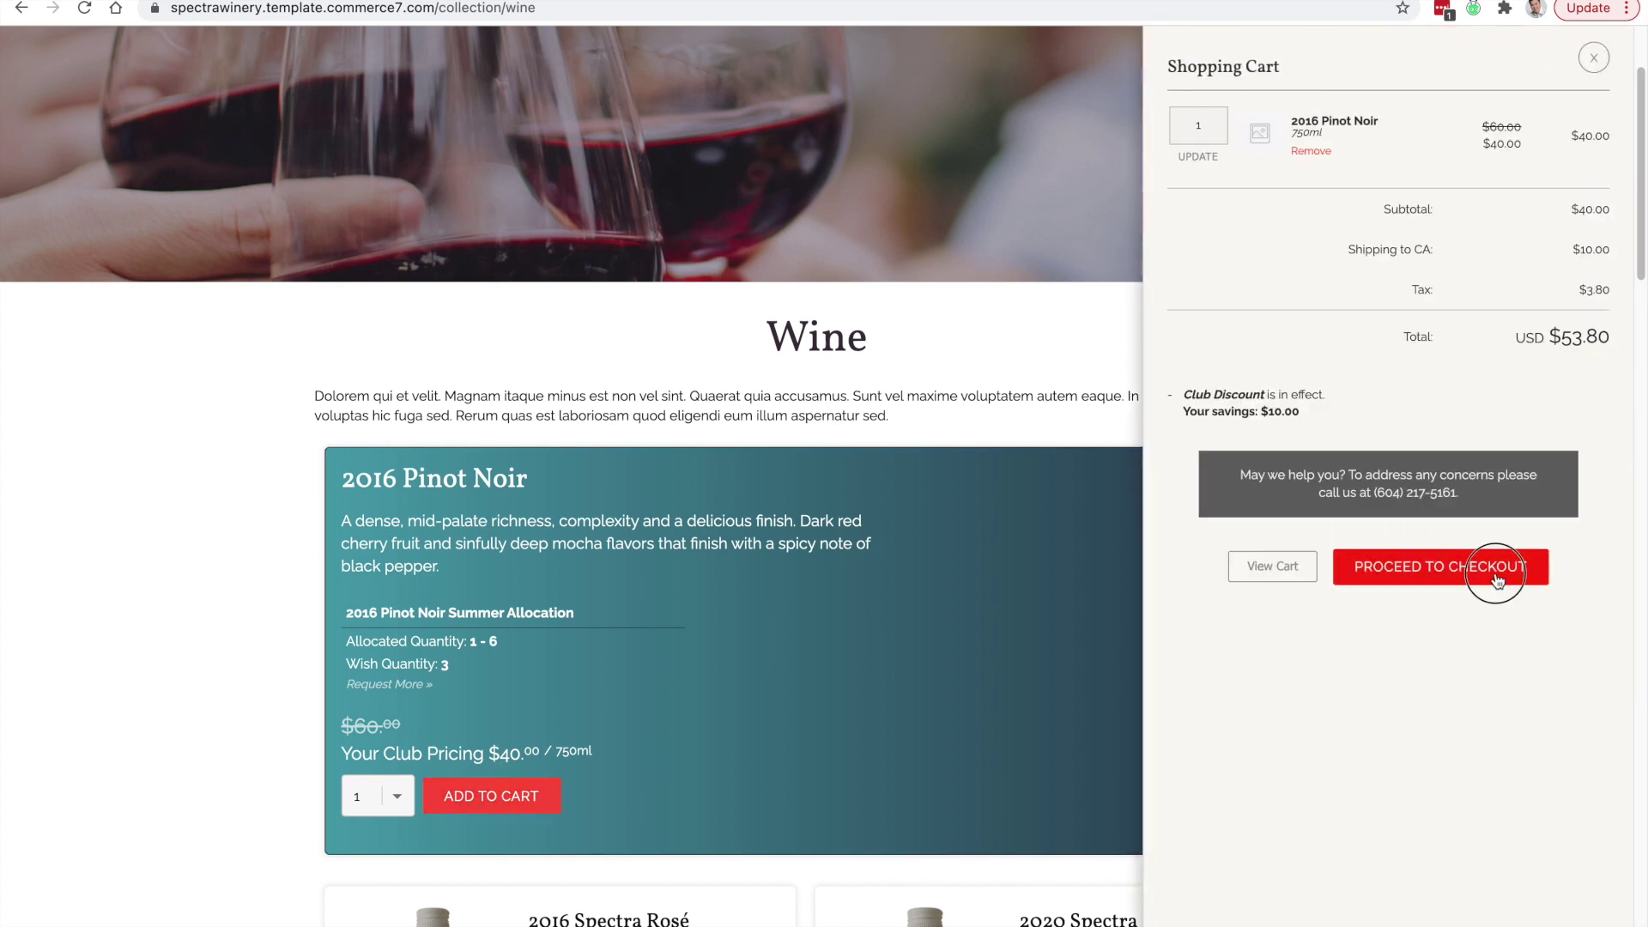
Check out the 2016 Pinot Noir with the saved Mastercard and its security code, placing the $53.80 order
{"action": "left_click", "coordinate": [1477, 577]}
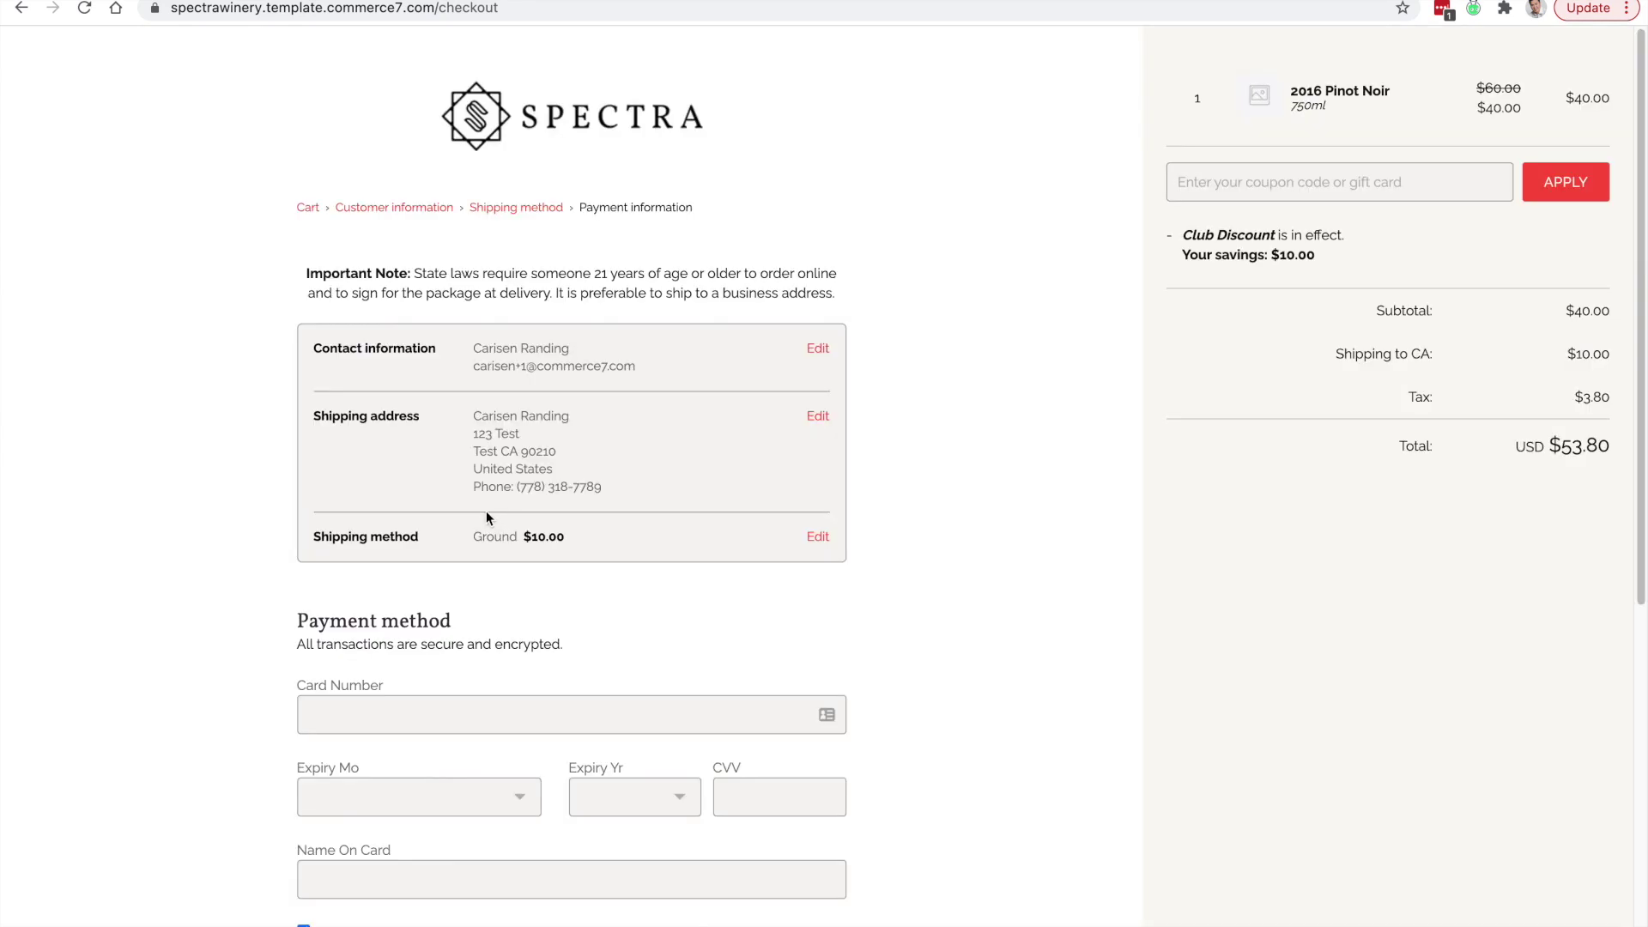
{"action": "left_click", "coordinate": [489, 716]}
{"action": "left_click", "coordinate": [458, 776]}
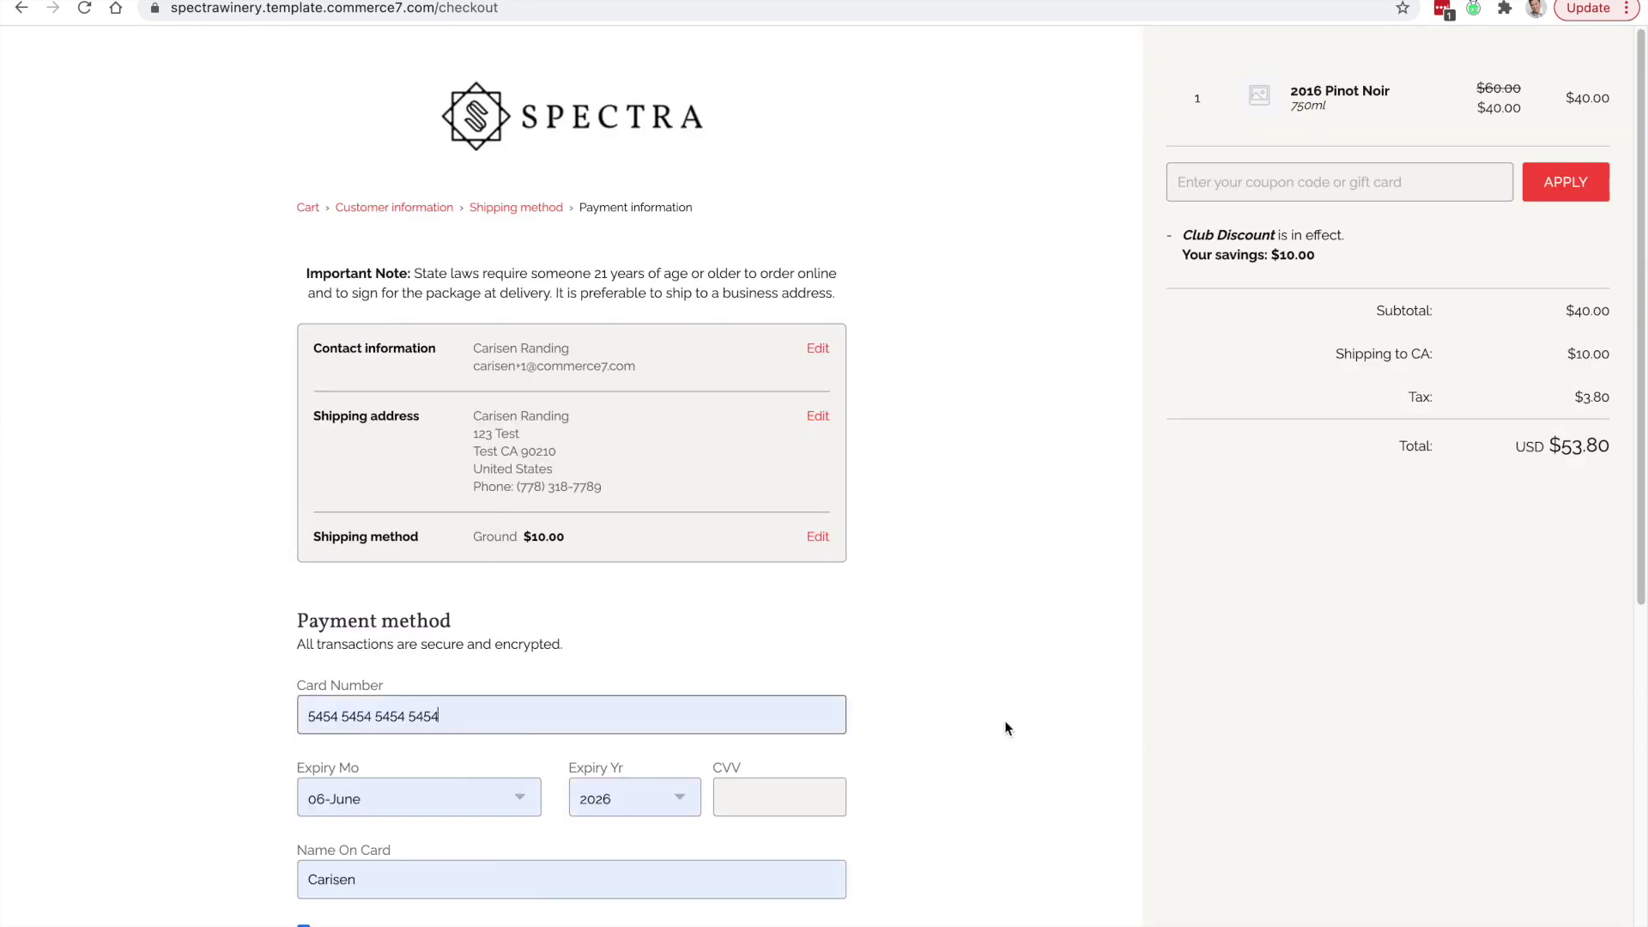
{"action": "left_click", "coordinate": [799, 785]}
{"action": "type", "text": "123"}
{"action": "left_click", "coordinate": [1017, 699]}
{"action": "scroll", "coordinate": [1016, 699], "scroll_direction": "down", "scroll_amount": 7}
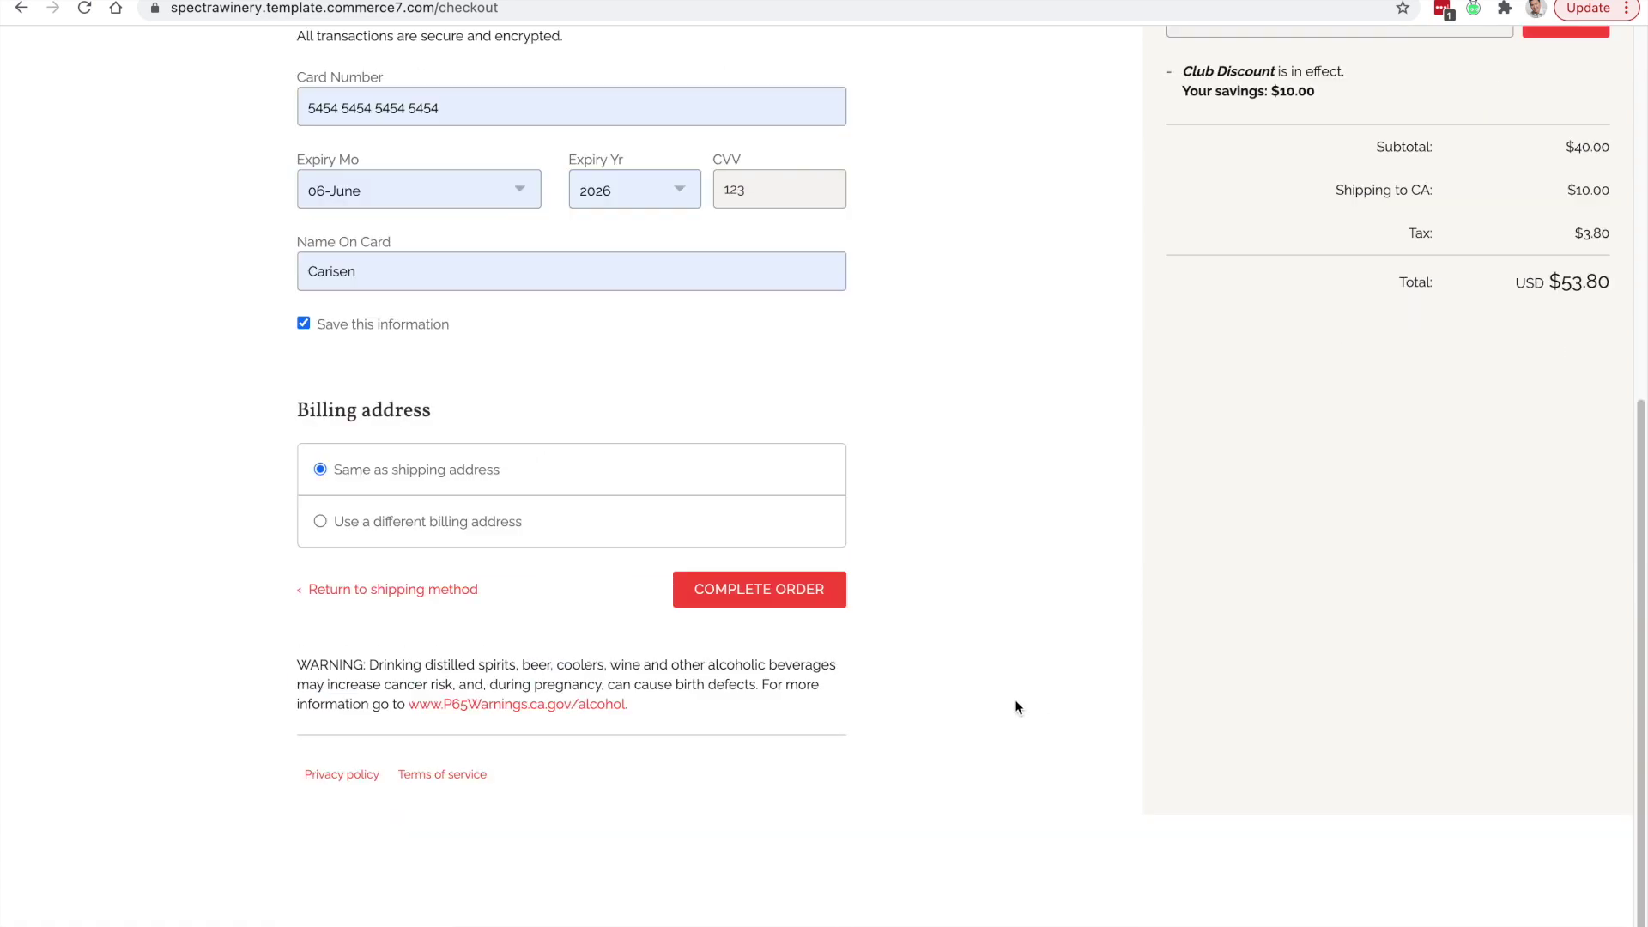
{"action": "left_click", "coordinate": [802, 600]}
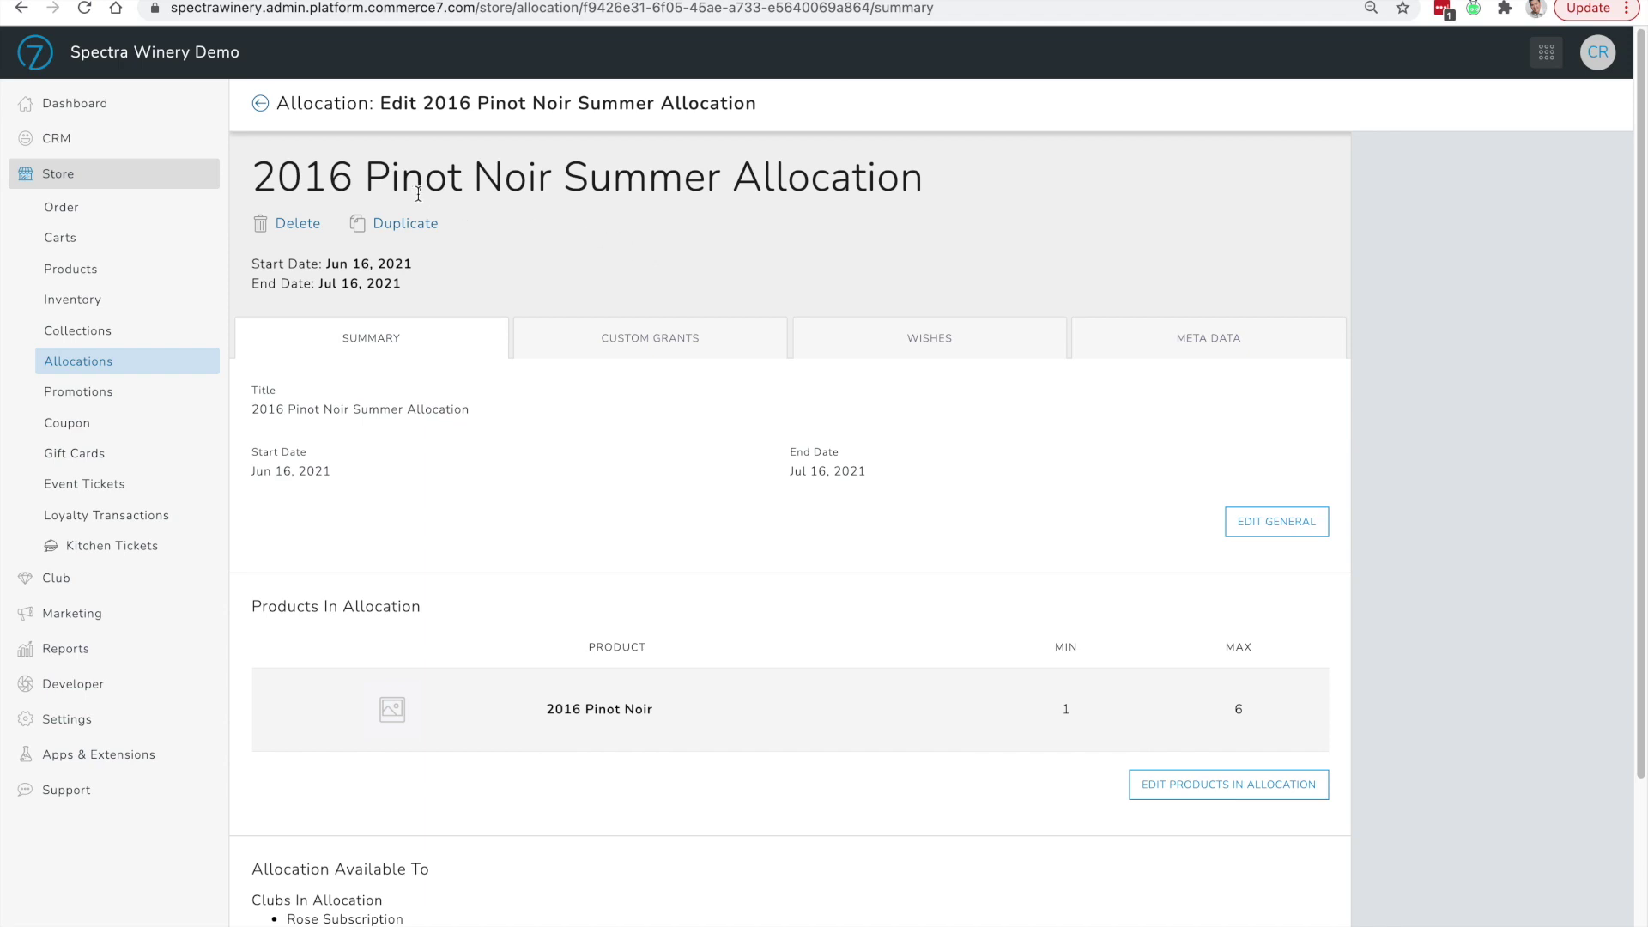
Scroll the 2016 Pinot Noir Summer Allocation summary and show its Wishes tab
{"action": "scroll", "coordinate": [504, 563], "scroll_direction": "down", "scroll_amount": 2}
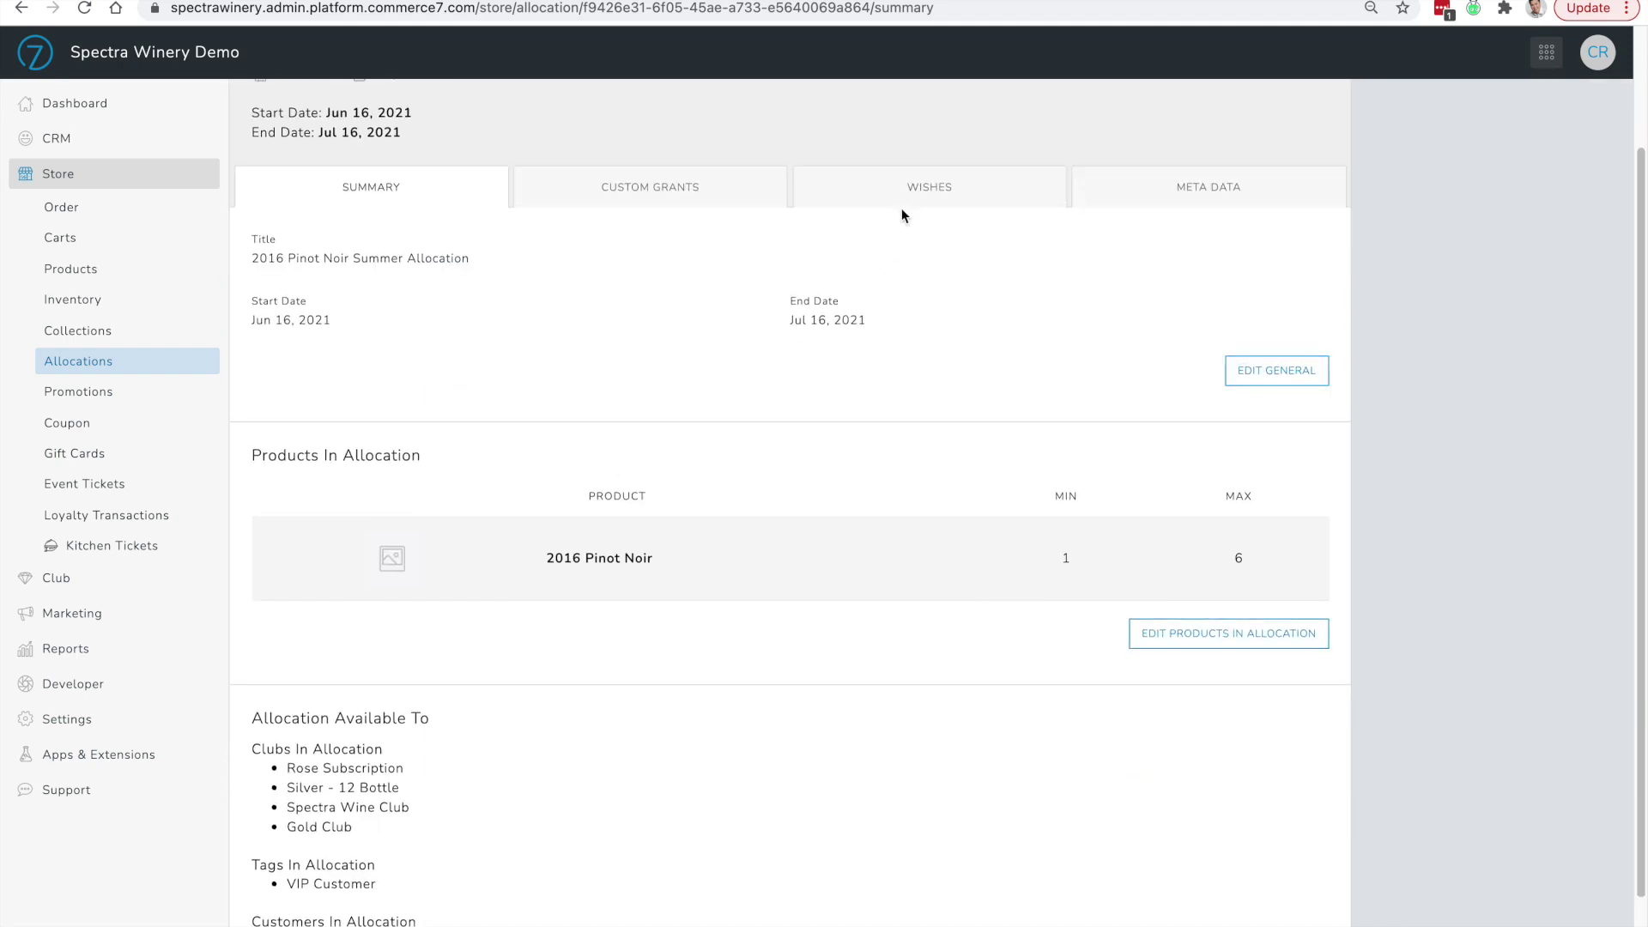
{"action": "scroll", "coordinate": [524, 469], "scroll_direction": "down", "scroll_amount": 1}
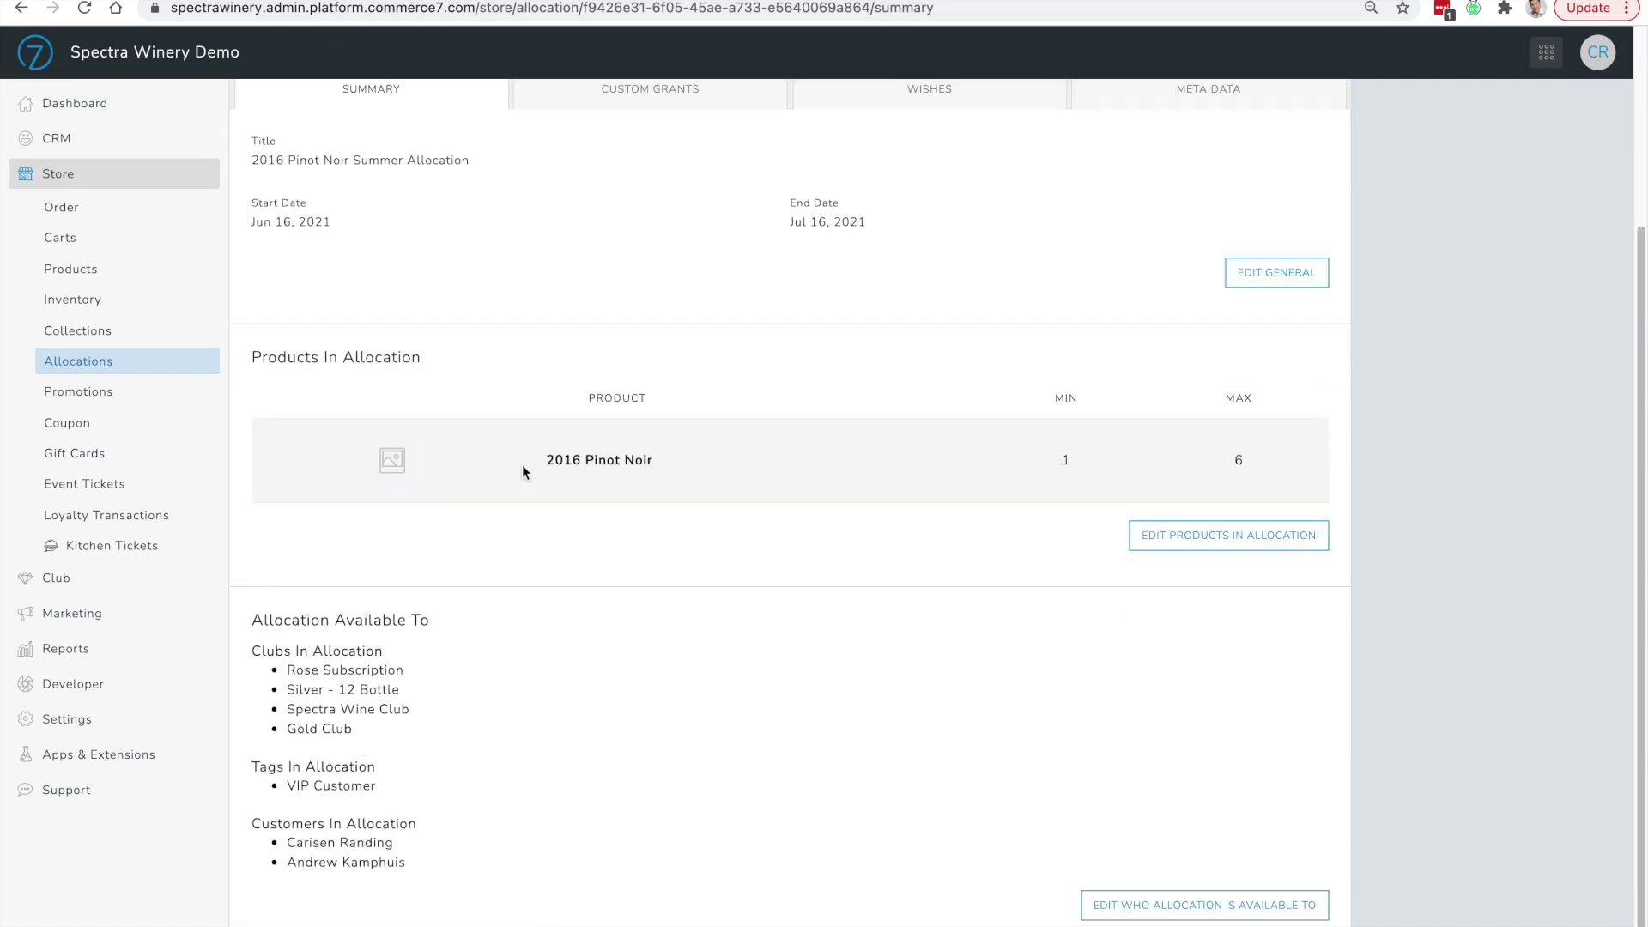
{"action": "scroll", "coordinate": [589, 438], "scroll_direction": "up", "scroll_amount": 2}
{"action": "left_click", "coordinate": [938, 220]}
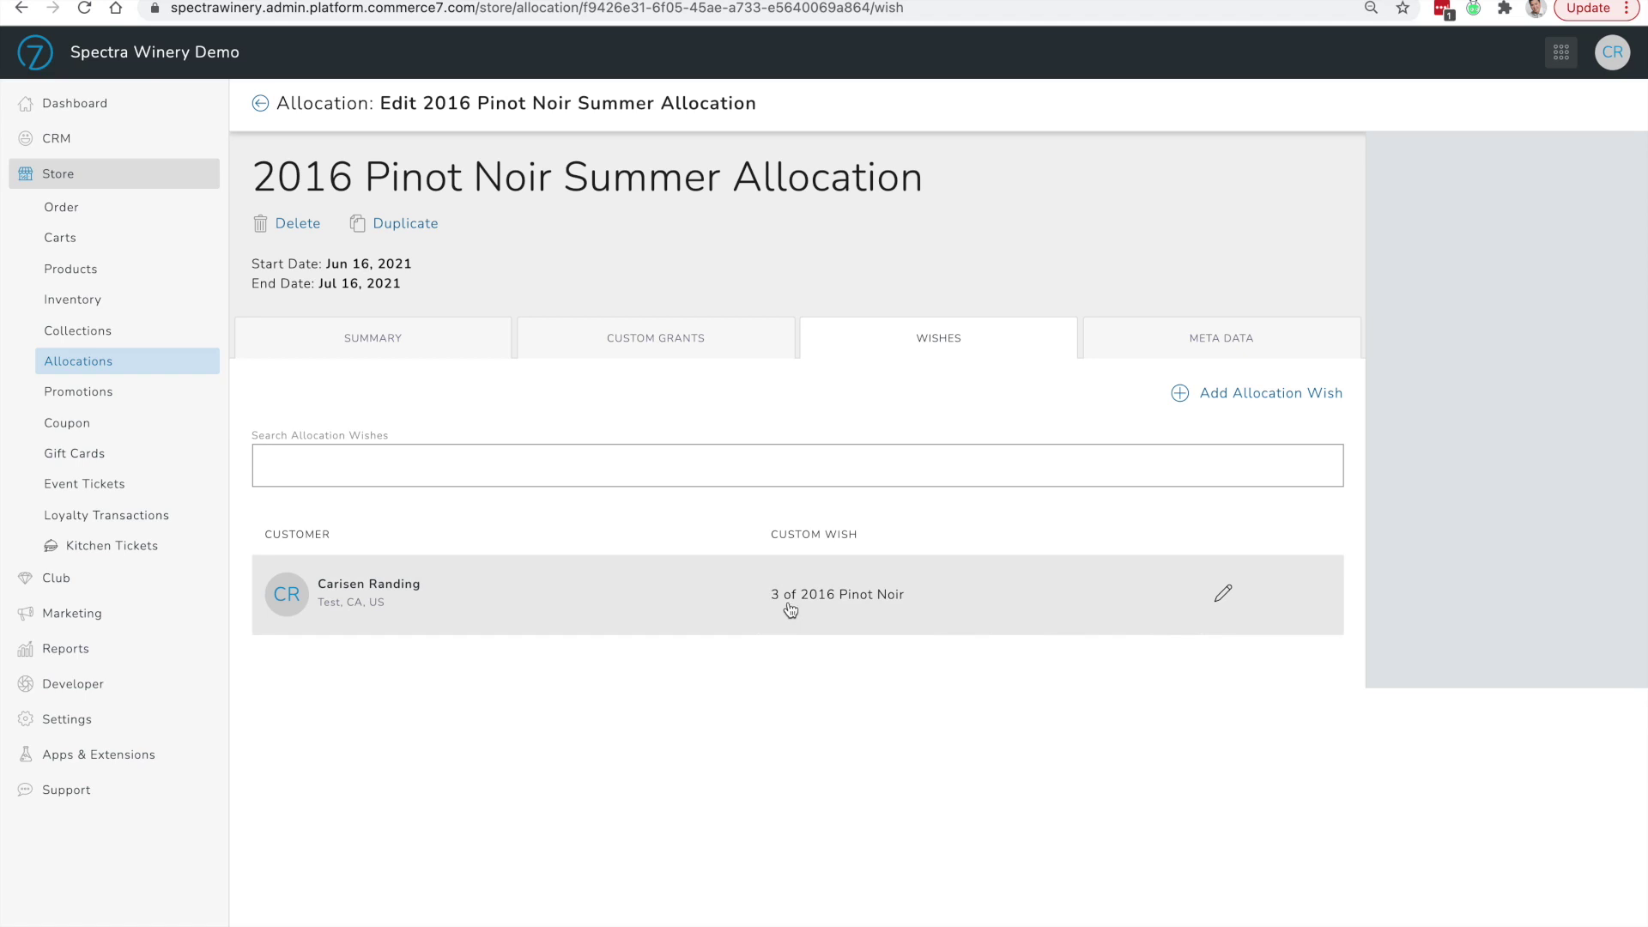
Change the customer's 2016 Pinot Noir wish quantity from 3 to 1 and save it
{"action": "left_click", "coordinate": [827, 604]}
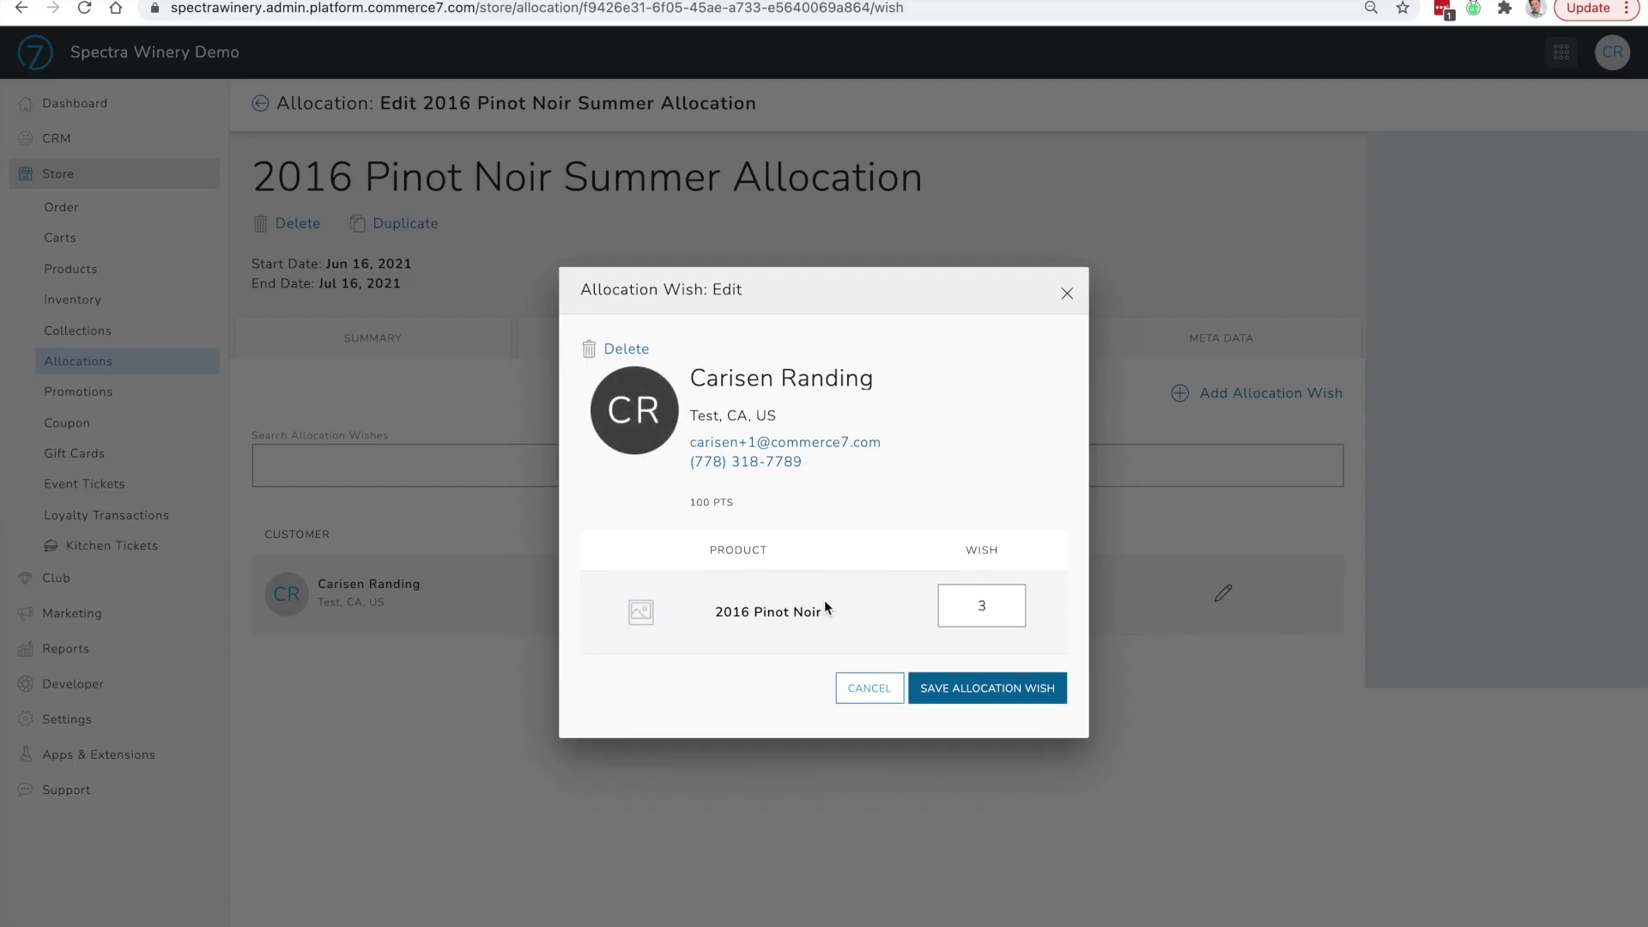
{"action": "double_click", "coordinate": [987, 606]}
{"action": "key", "text": "BackSpace"}
{"action": "type", "text": "1"}
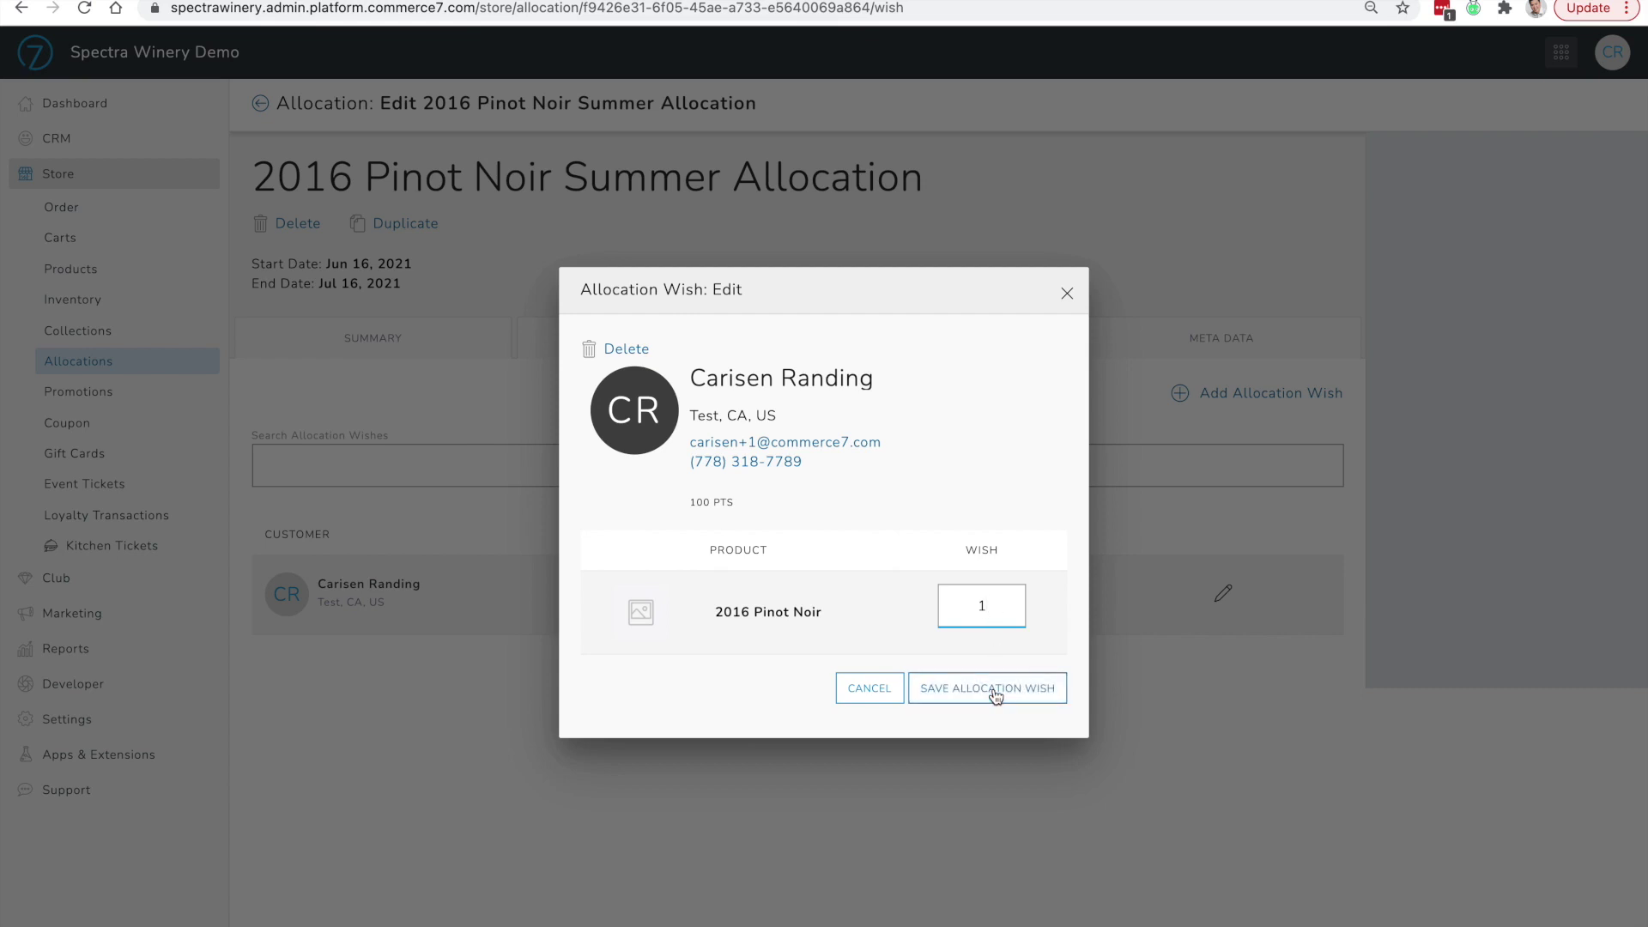
{"action": "left_click", "coordinate": [995, 692]}
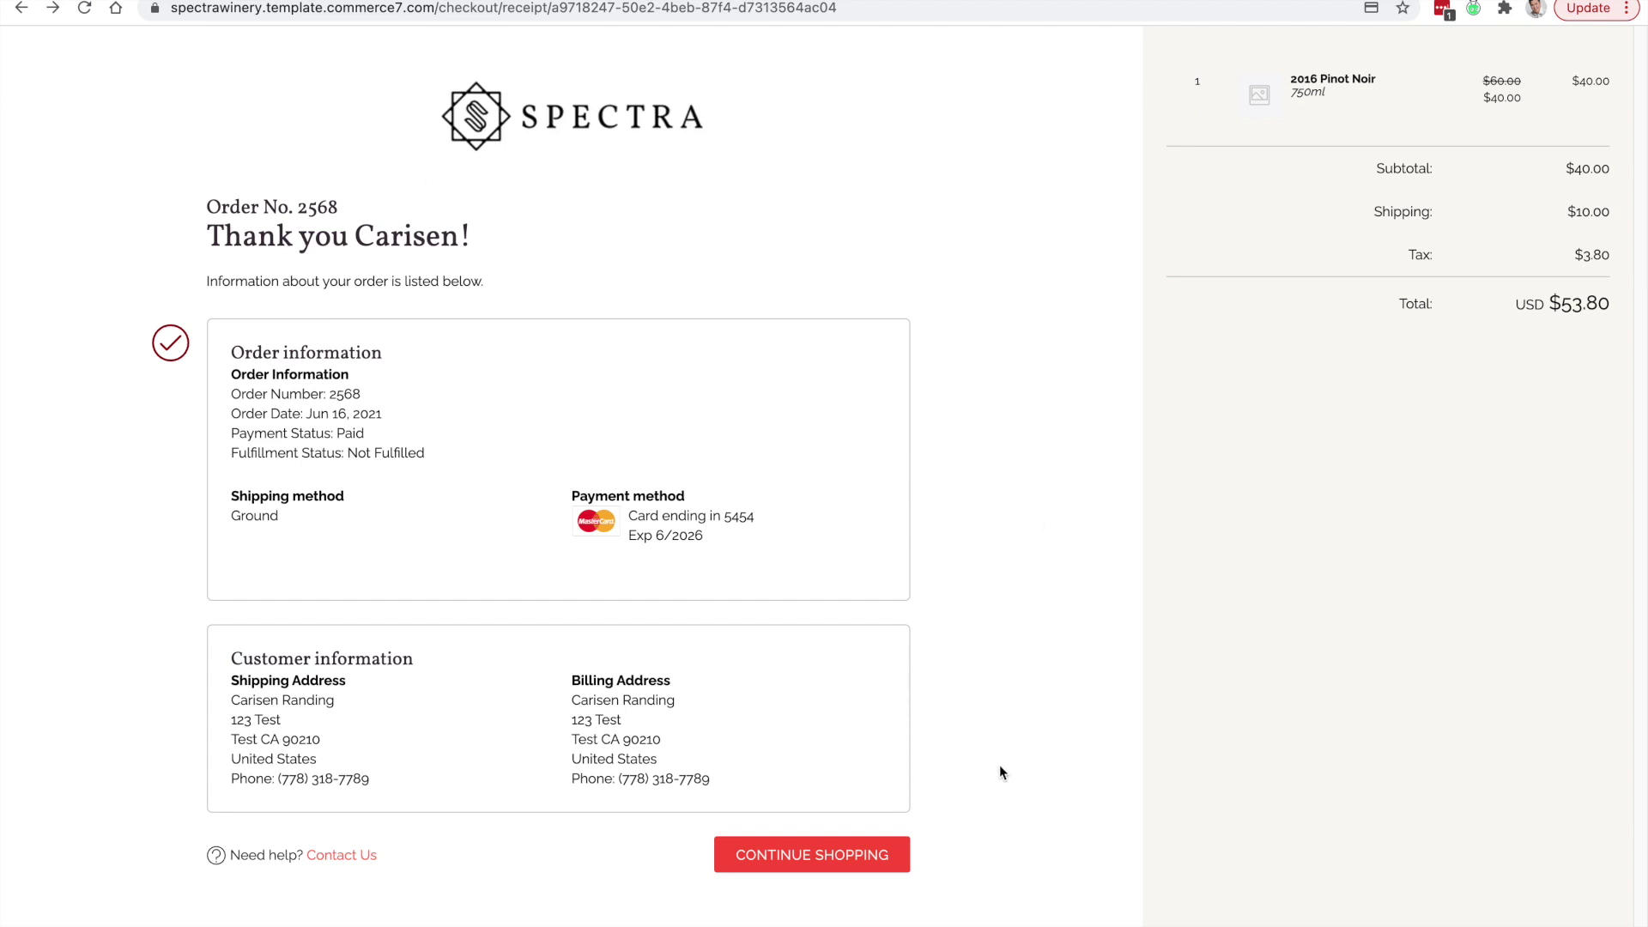
Buy 5 bottles of 2016 Pinot Noir in a $229.00 order and return to the wine collection
{"action": "left_click", "coordinate": [854, 870]}
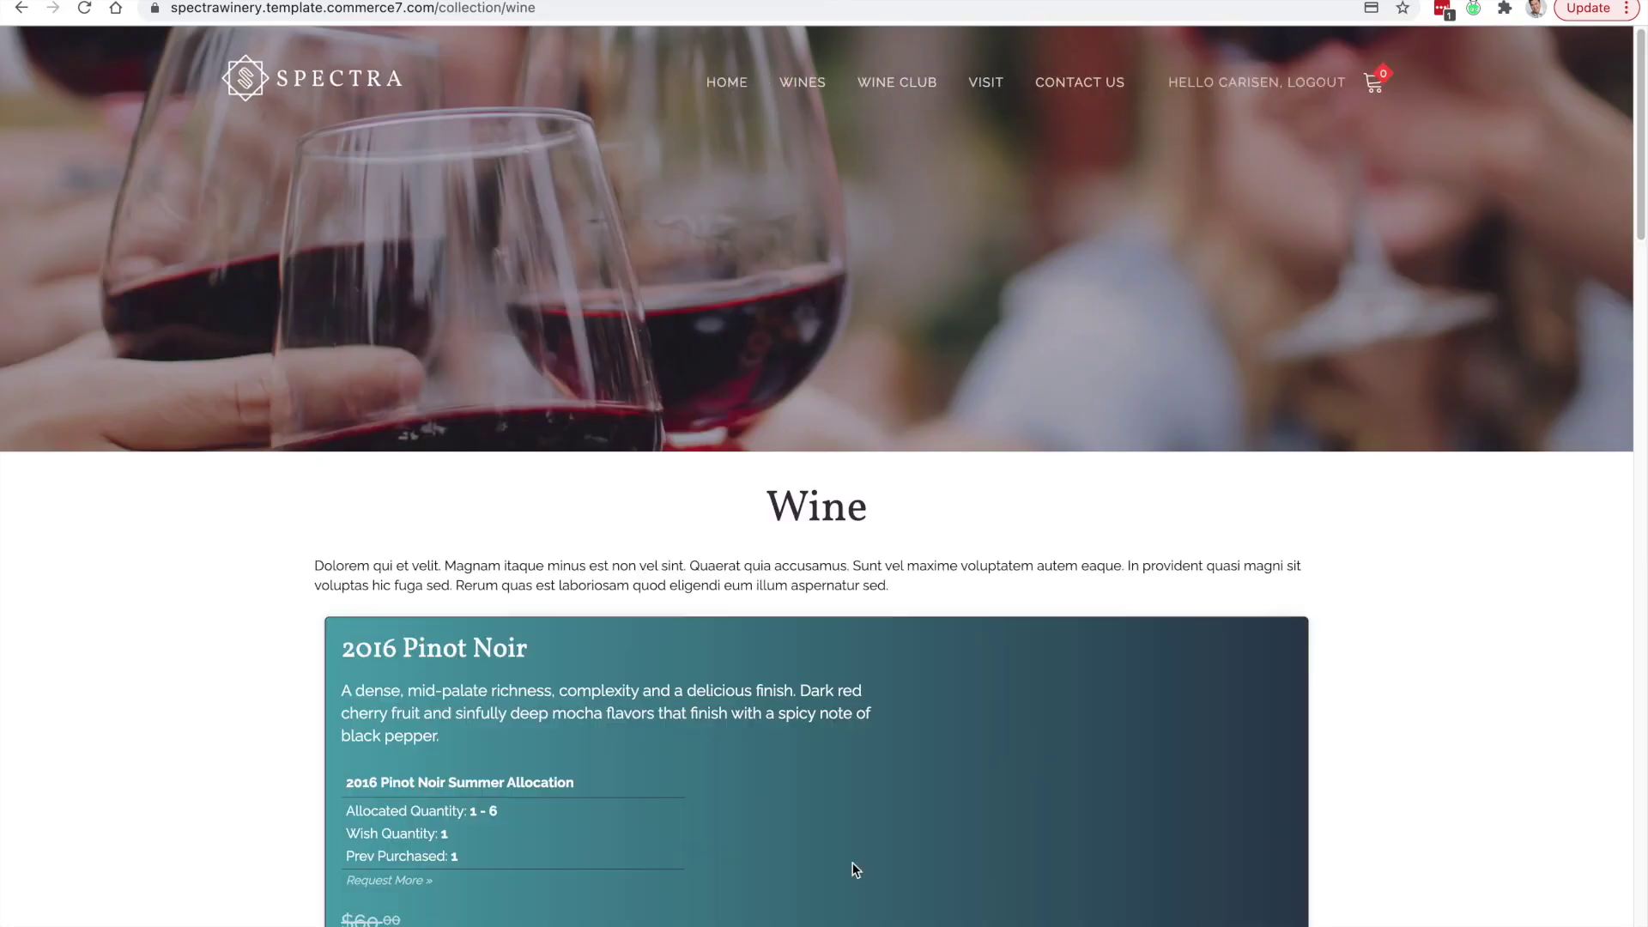
{"action": "scroll", "coordinate": [850, 858], "scroll_direction": "down", "scroll_amount": 3}
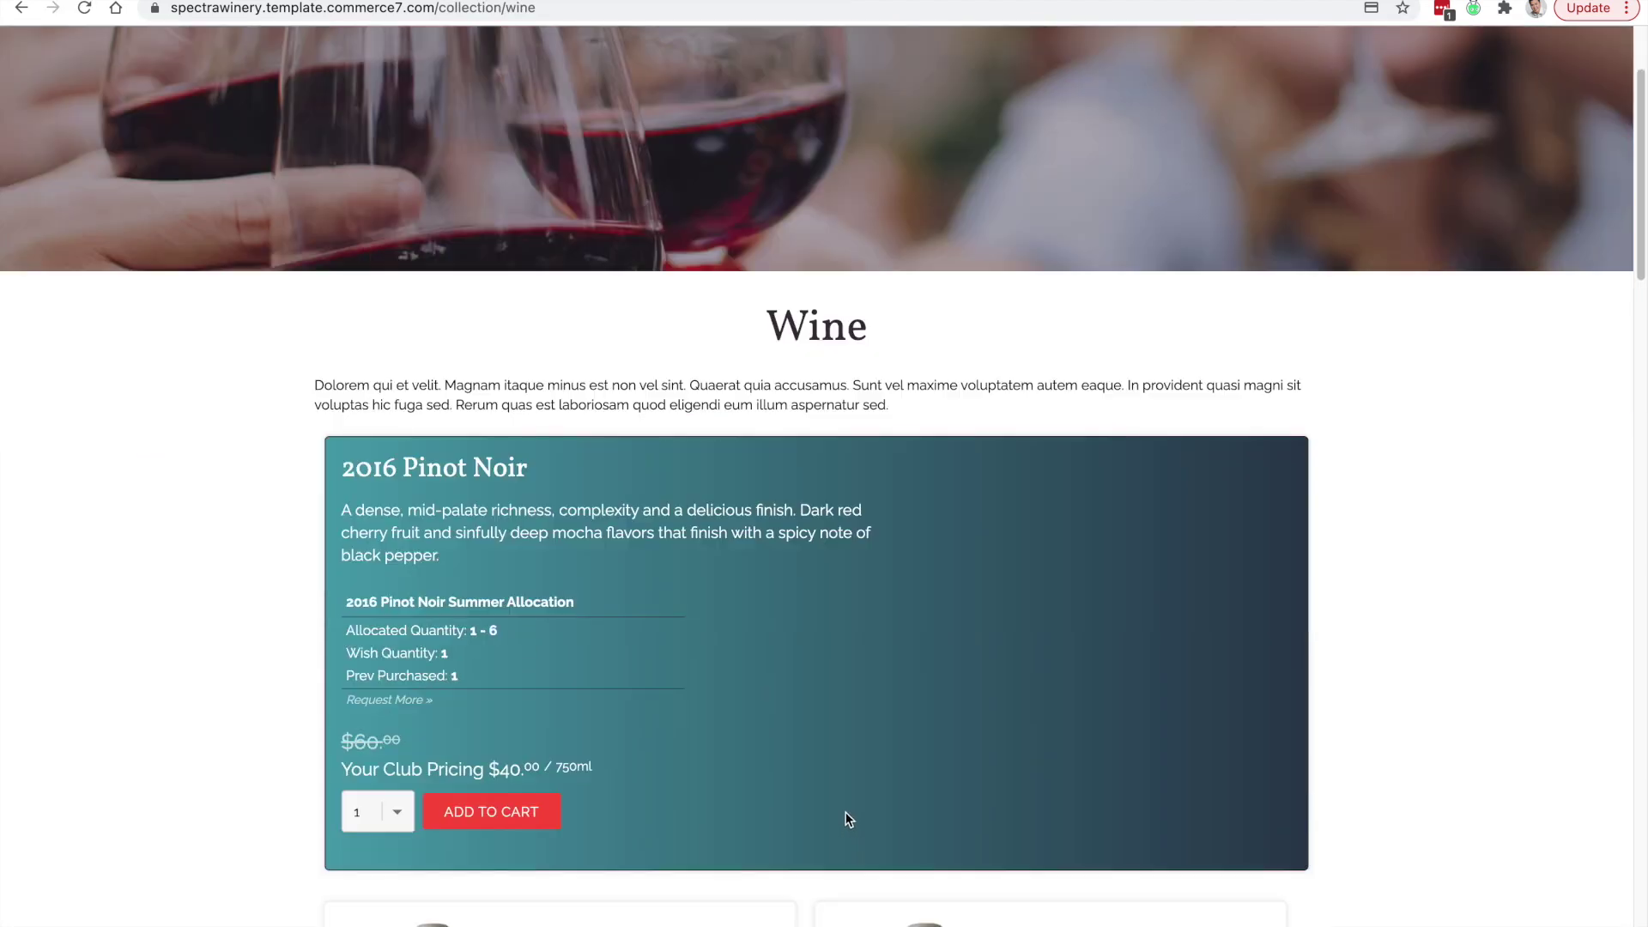
{"action": "left_click_drag", "start_coordinate": [462, 678], "coordinate": [440, 677]}
{"action": "left_click", "coordinate": [407, 812]}
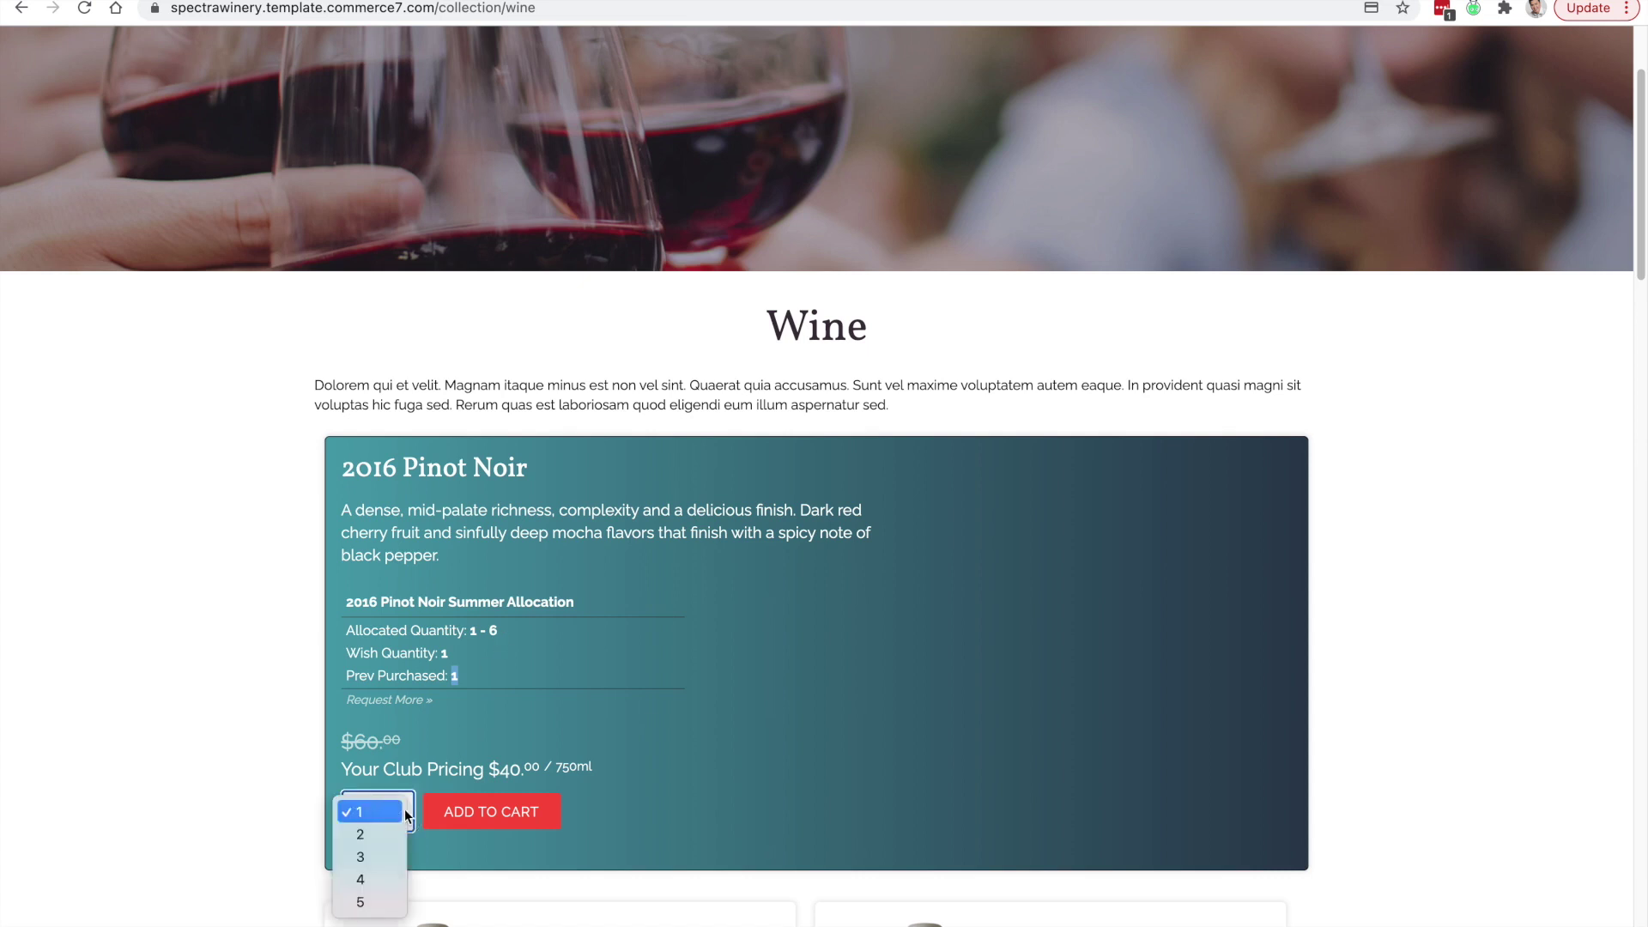
{"action": "left_click", "coordinate": [370, 903]}
{"action": "left_click", "coordinate": [494, 826]}
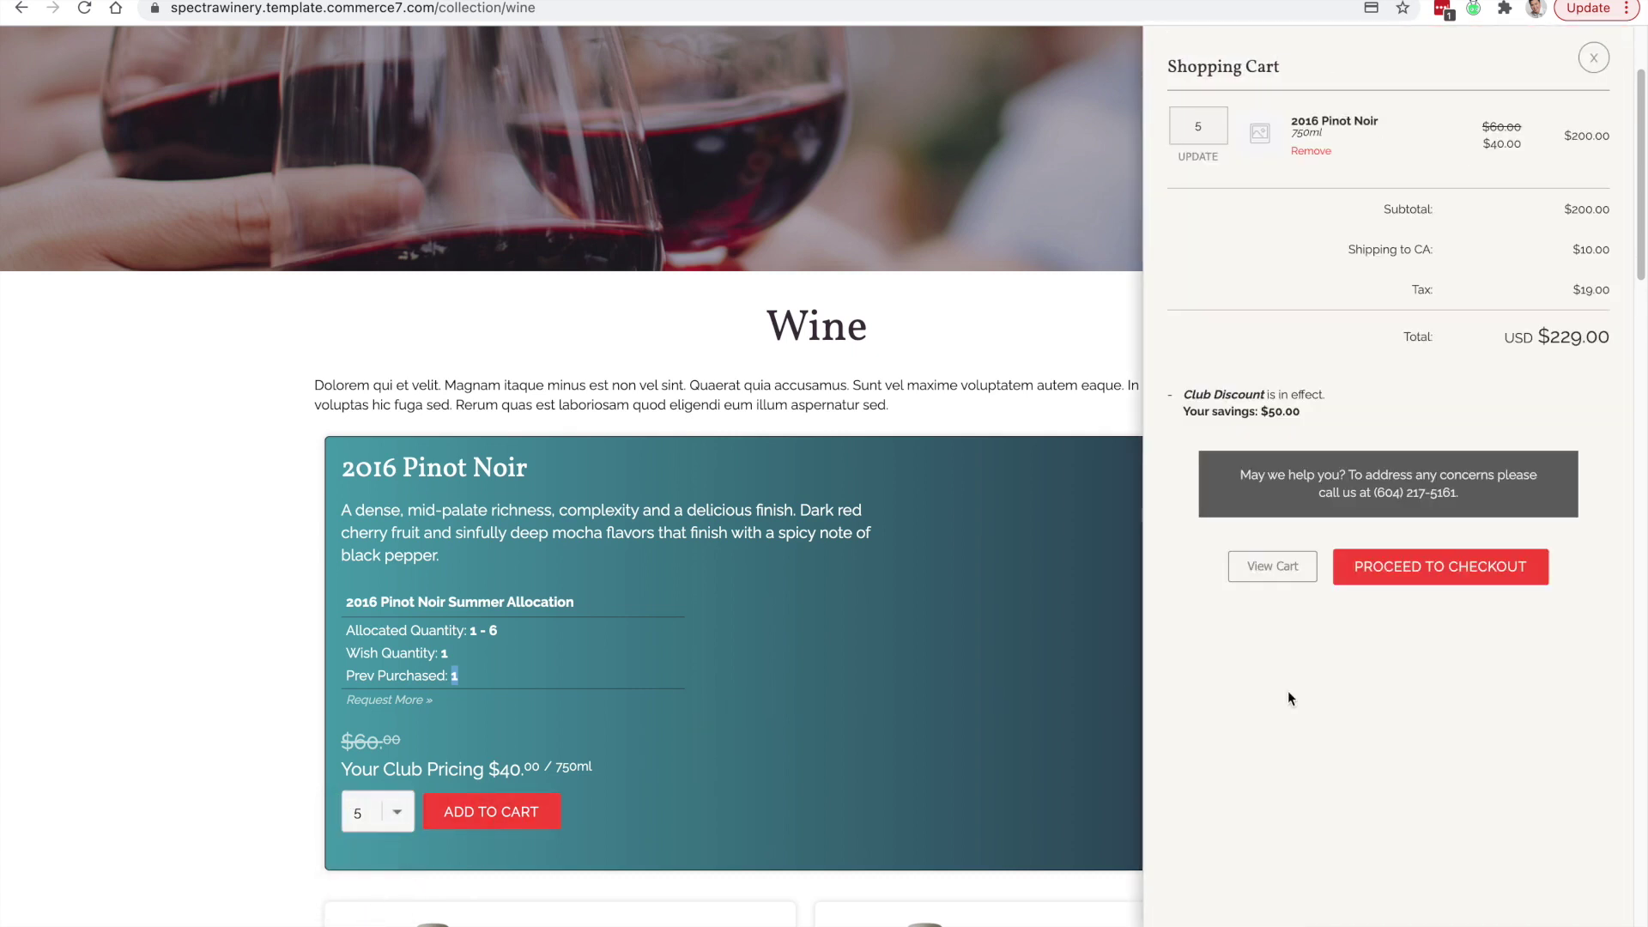
{"action": "left_click", "coordinate": [1435, 566]}
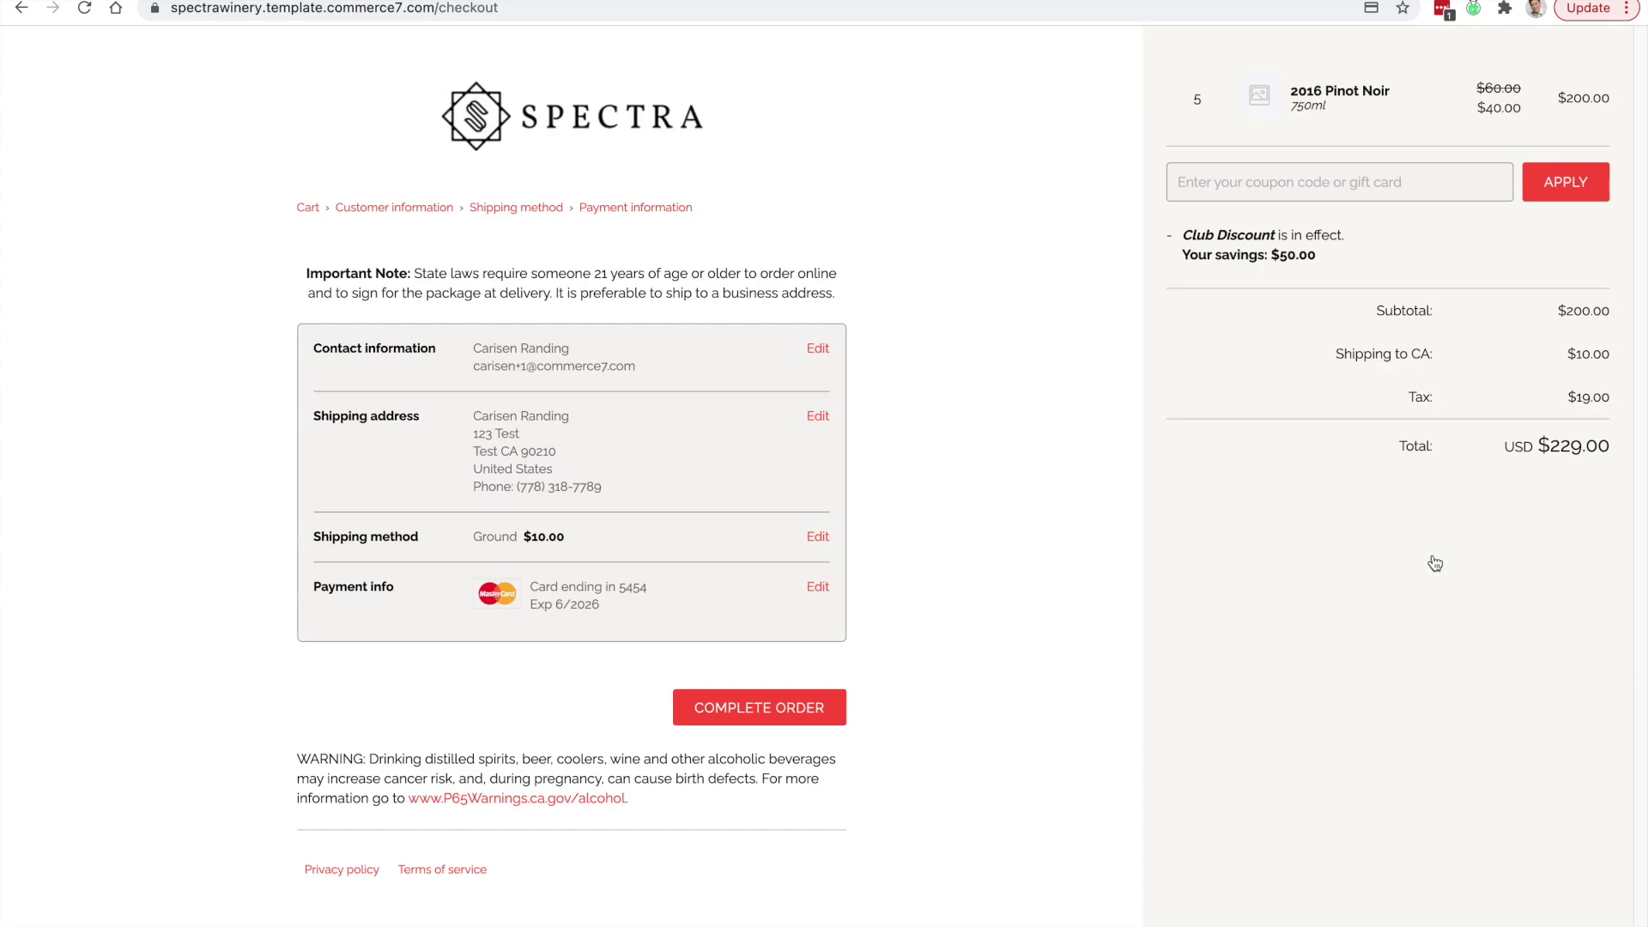
{"action": "left_click", "coordinate": [813, 711]}
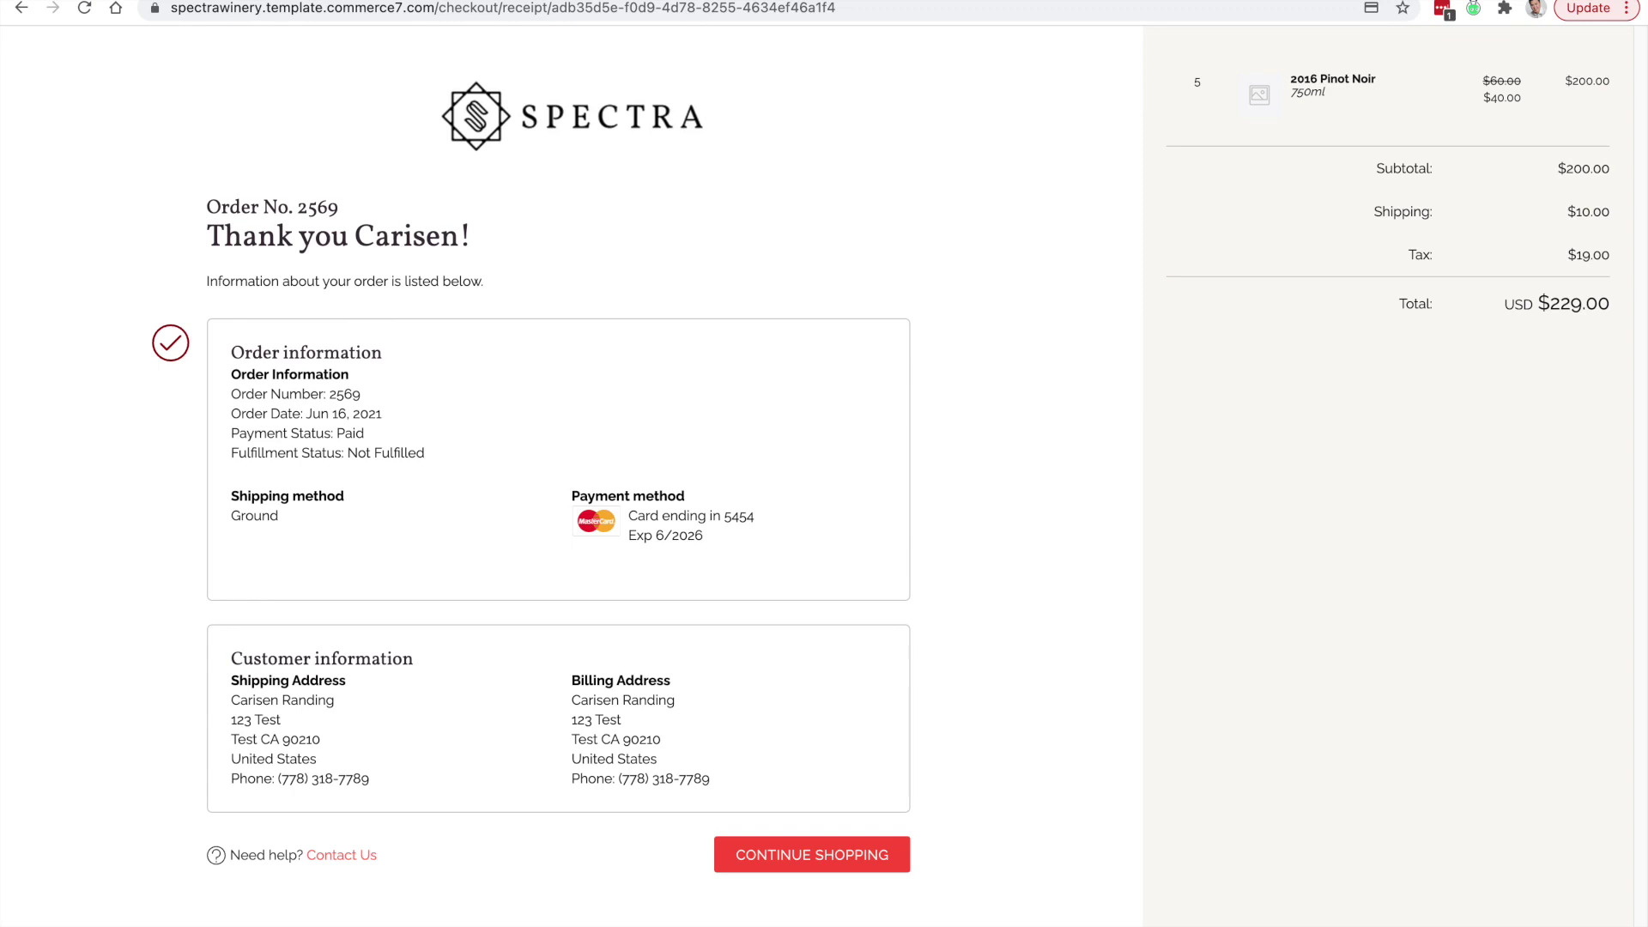
{"action": "left_click", "coordinate": [794, 867]}
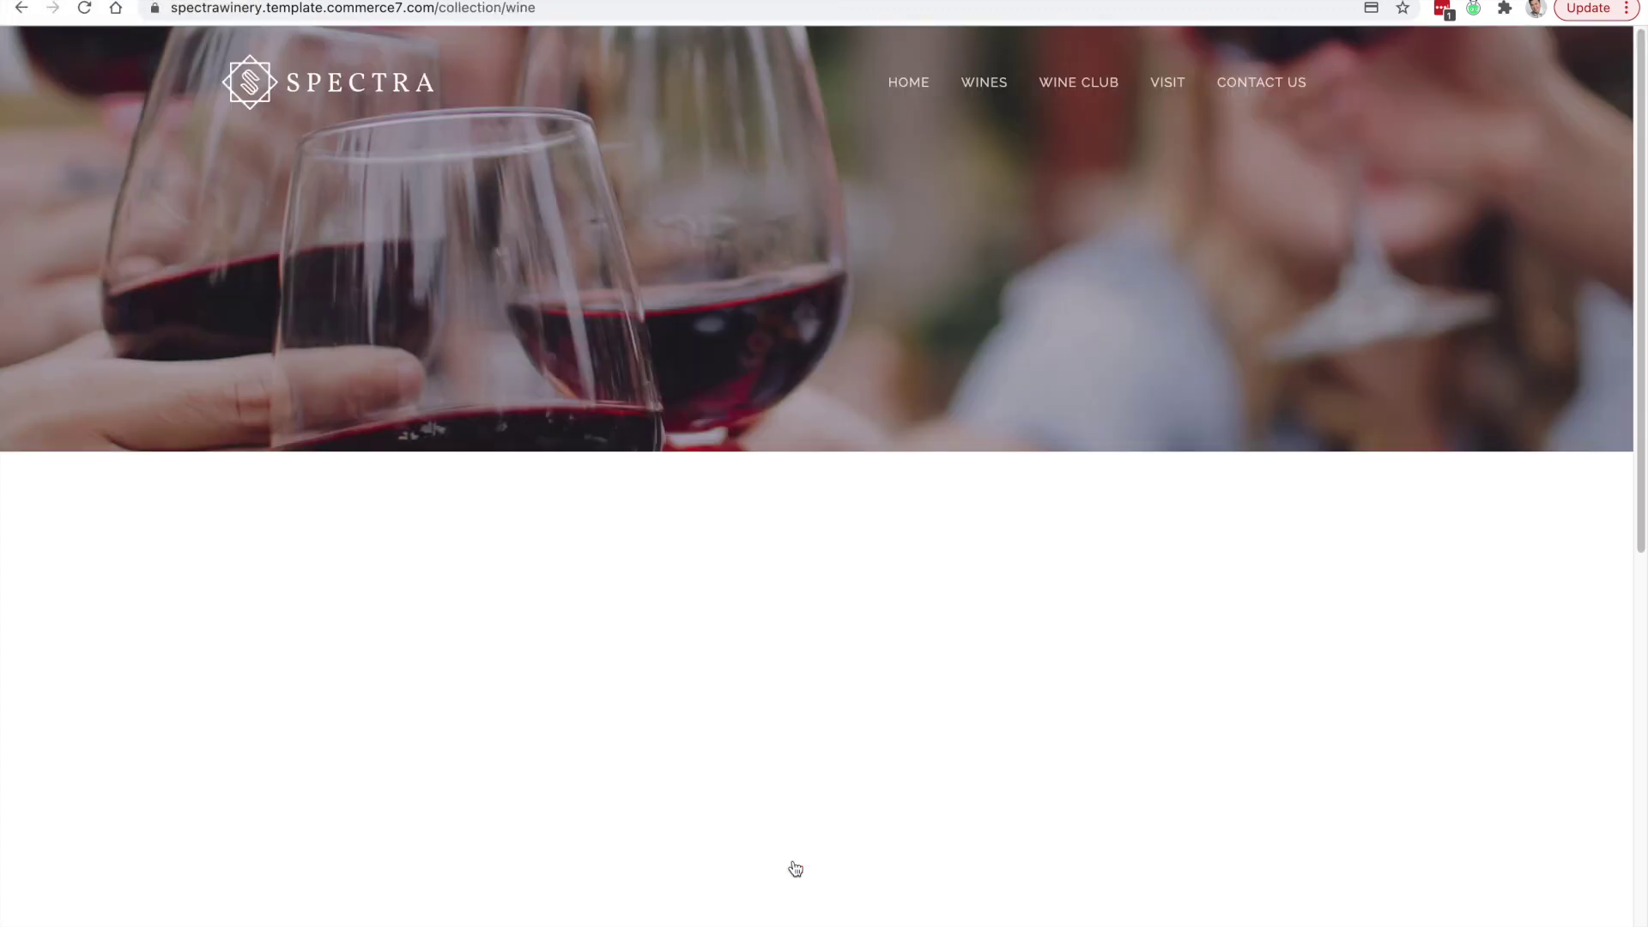
With 6 previously purchased, try adding 2016 Pinot Noir and see it refused at the maximum
{"action": "scroll", "coordinate": [795, 869], "scroll_direction": "down", "scroll_amount": 4}
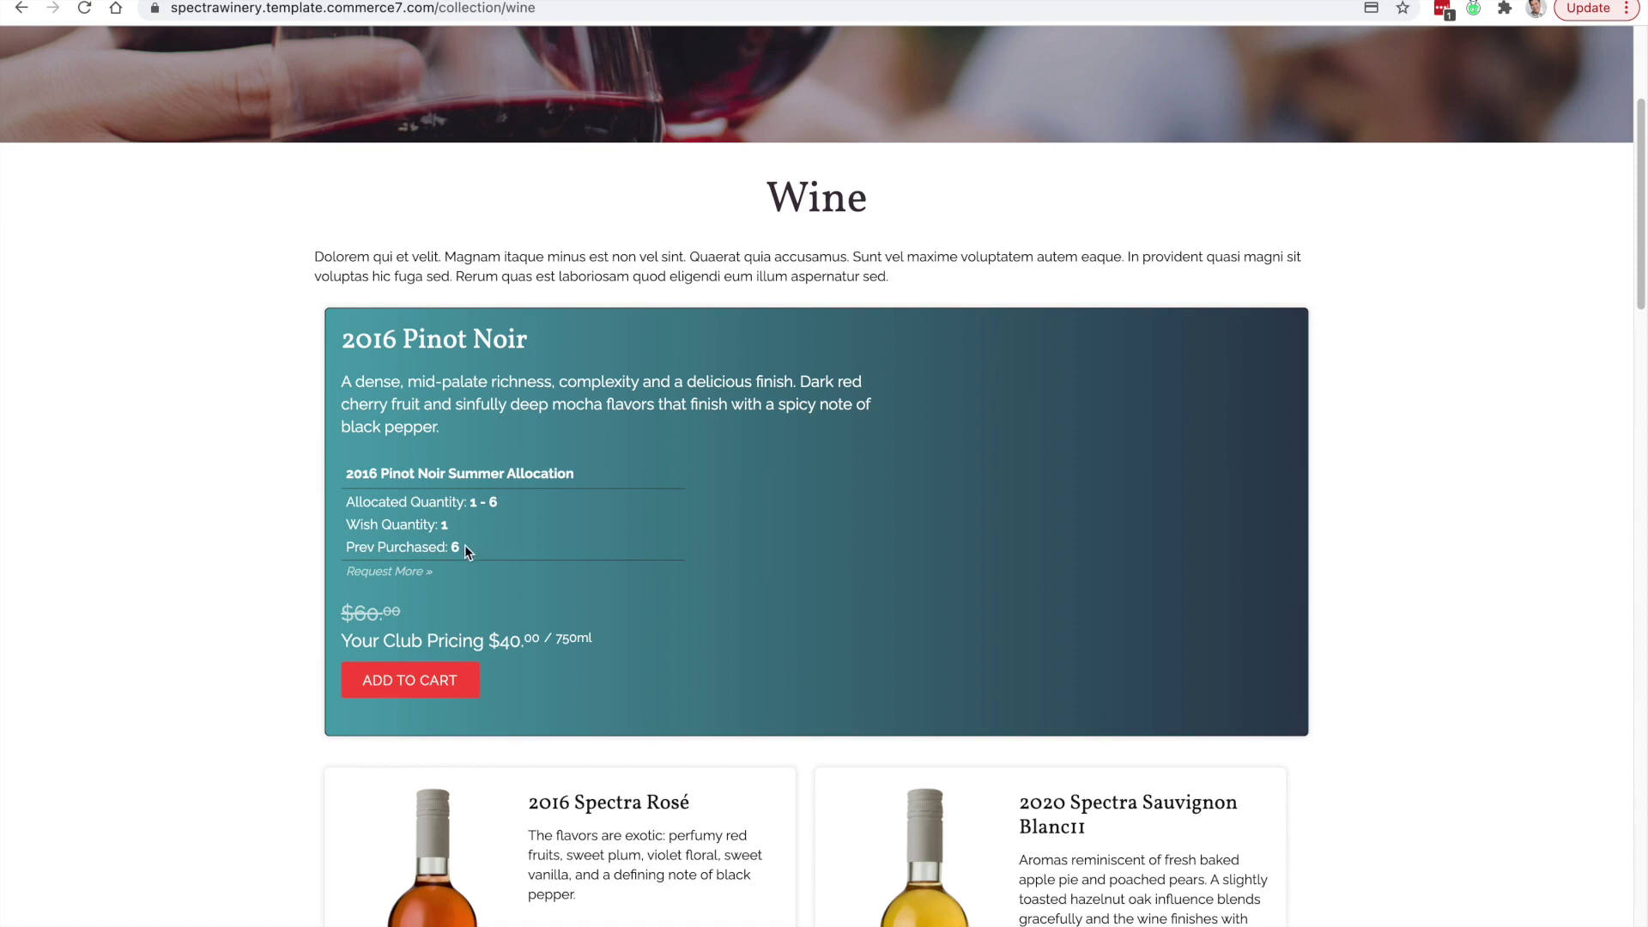
{"action": "left_click_drag", "start_coordinate": [464, 549], "coordinate": [439, 525]}
{"action": "left_click", "coordinate": [414, 673]}
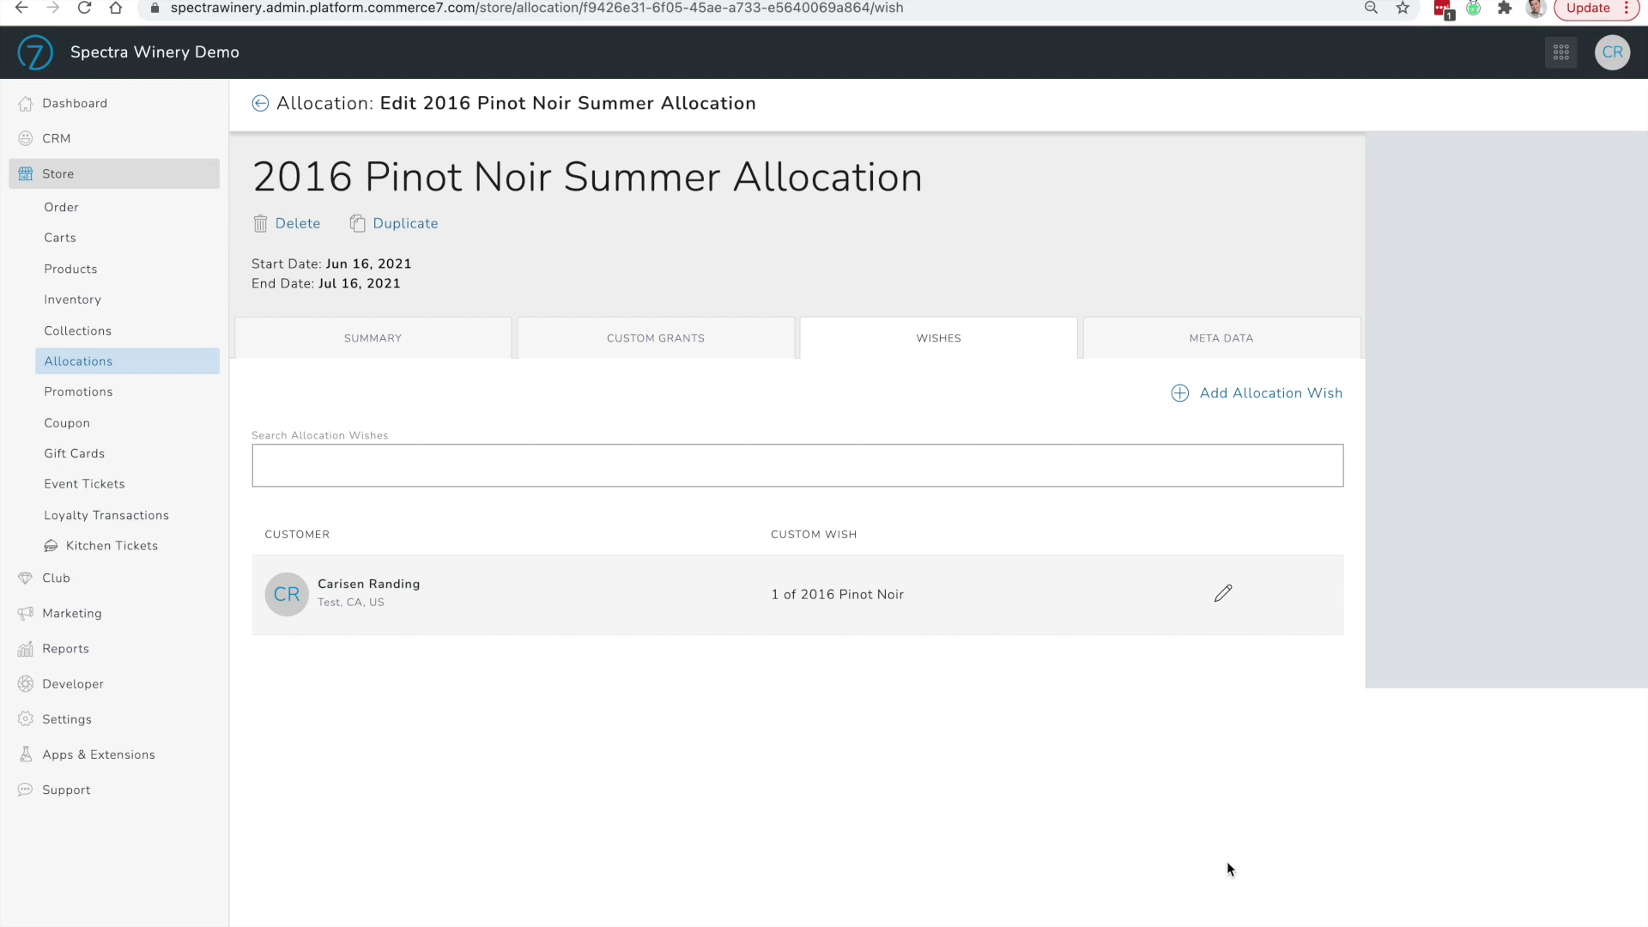
Add a custom allocation grant of 1 for the customer's California account, found by searching 'carise'
{"action": "left_click", "coordinate": [692, 354]}
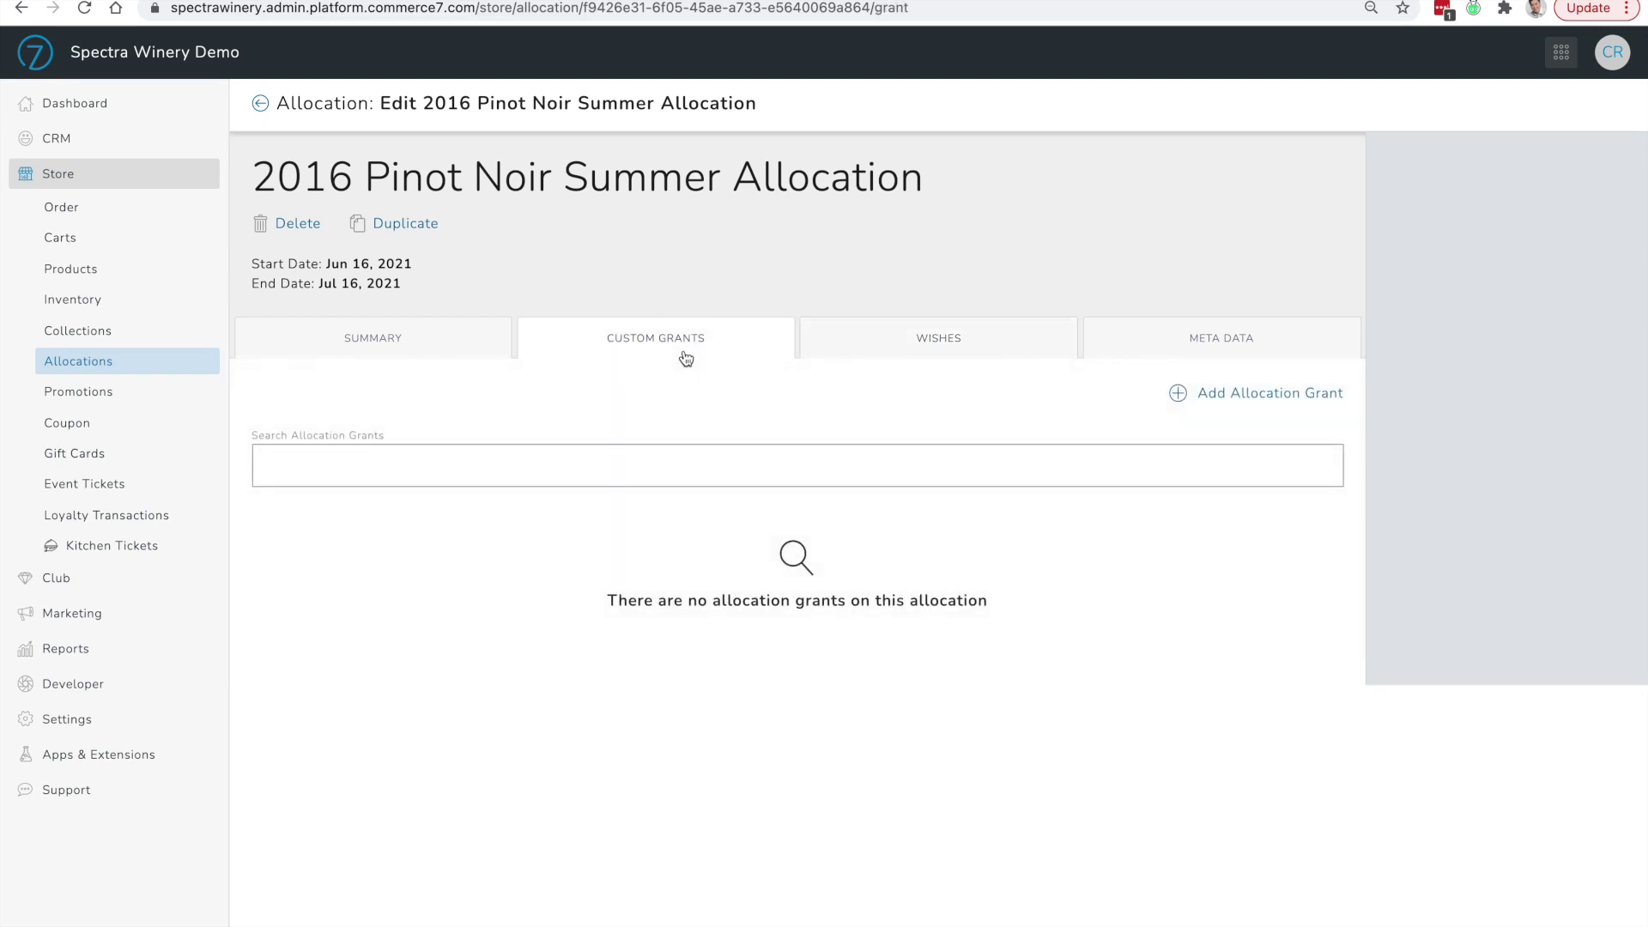
{"action": "left_click", "coordinate": [1287, 404]}
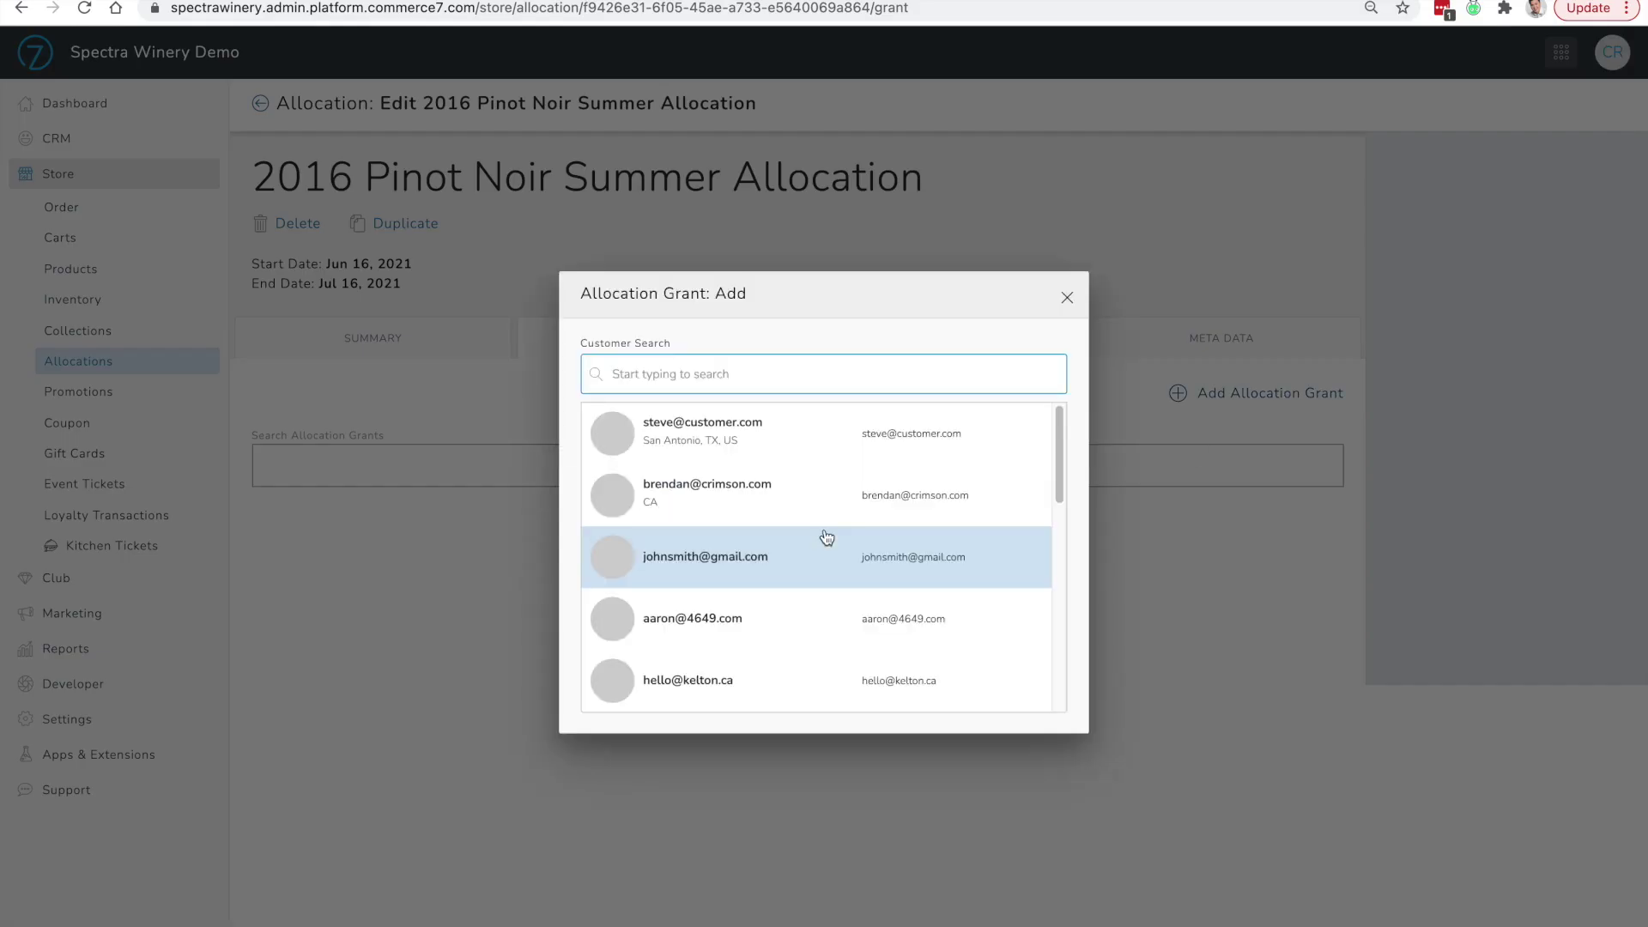
{"action": "type", "text": "carise"}
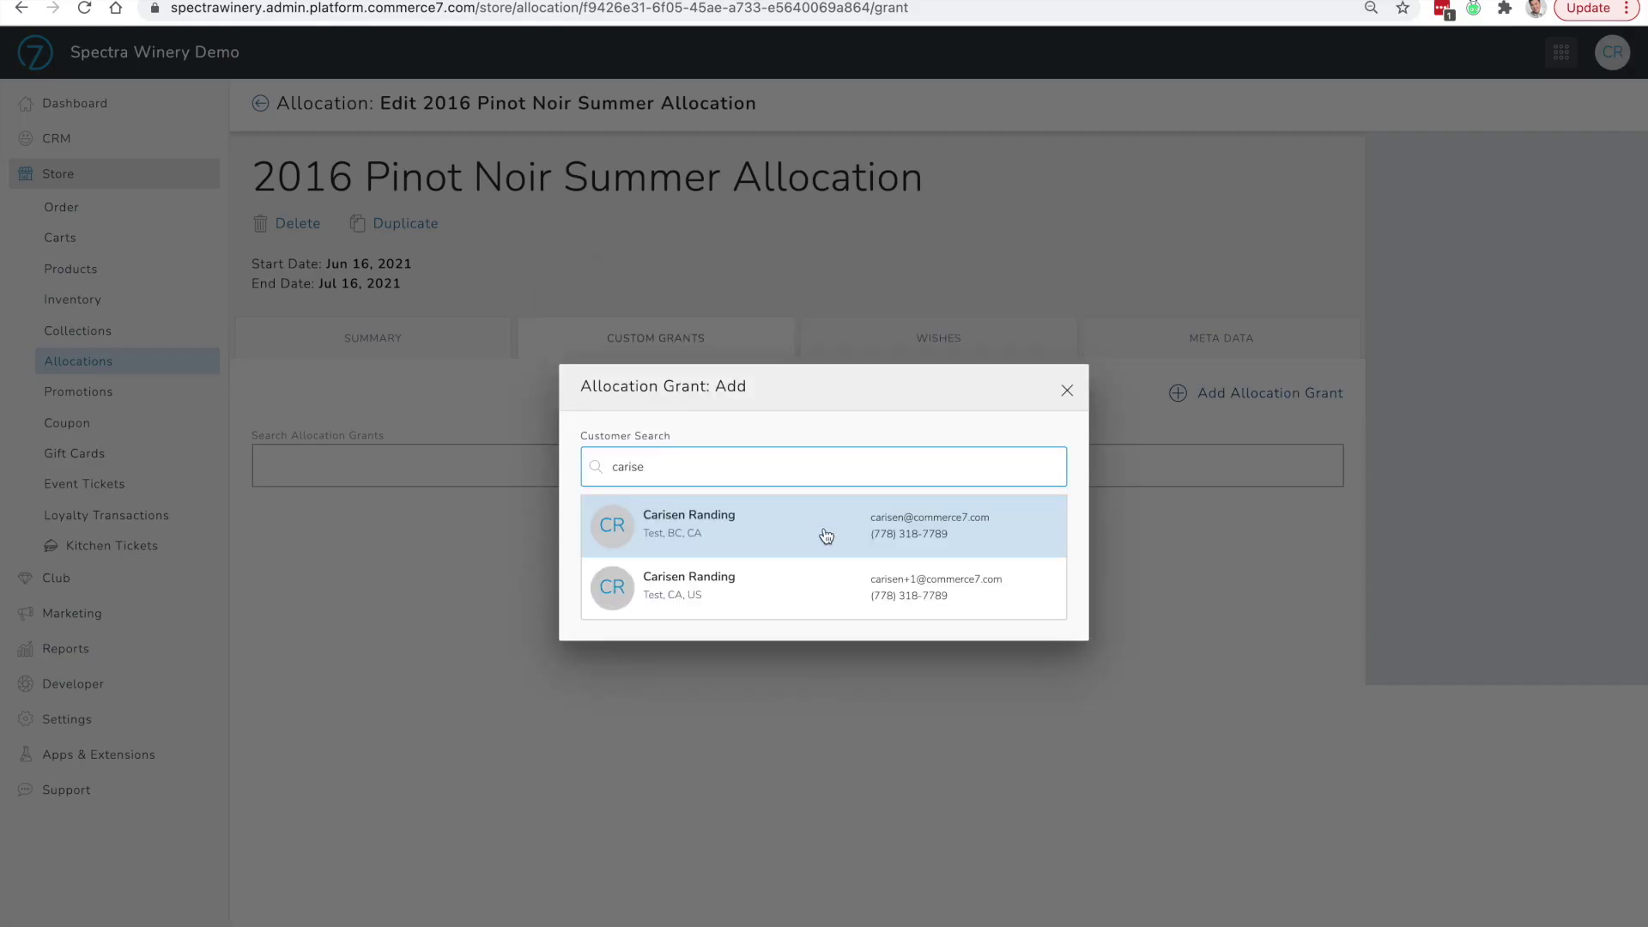
{"action": "left_click", "coordinate": [850, 597]}
{"action": "left_click", "coordinate": [980, 599]}
{"action": "type", "text": "1"}
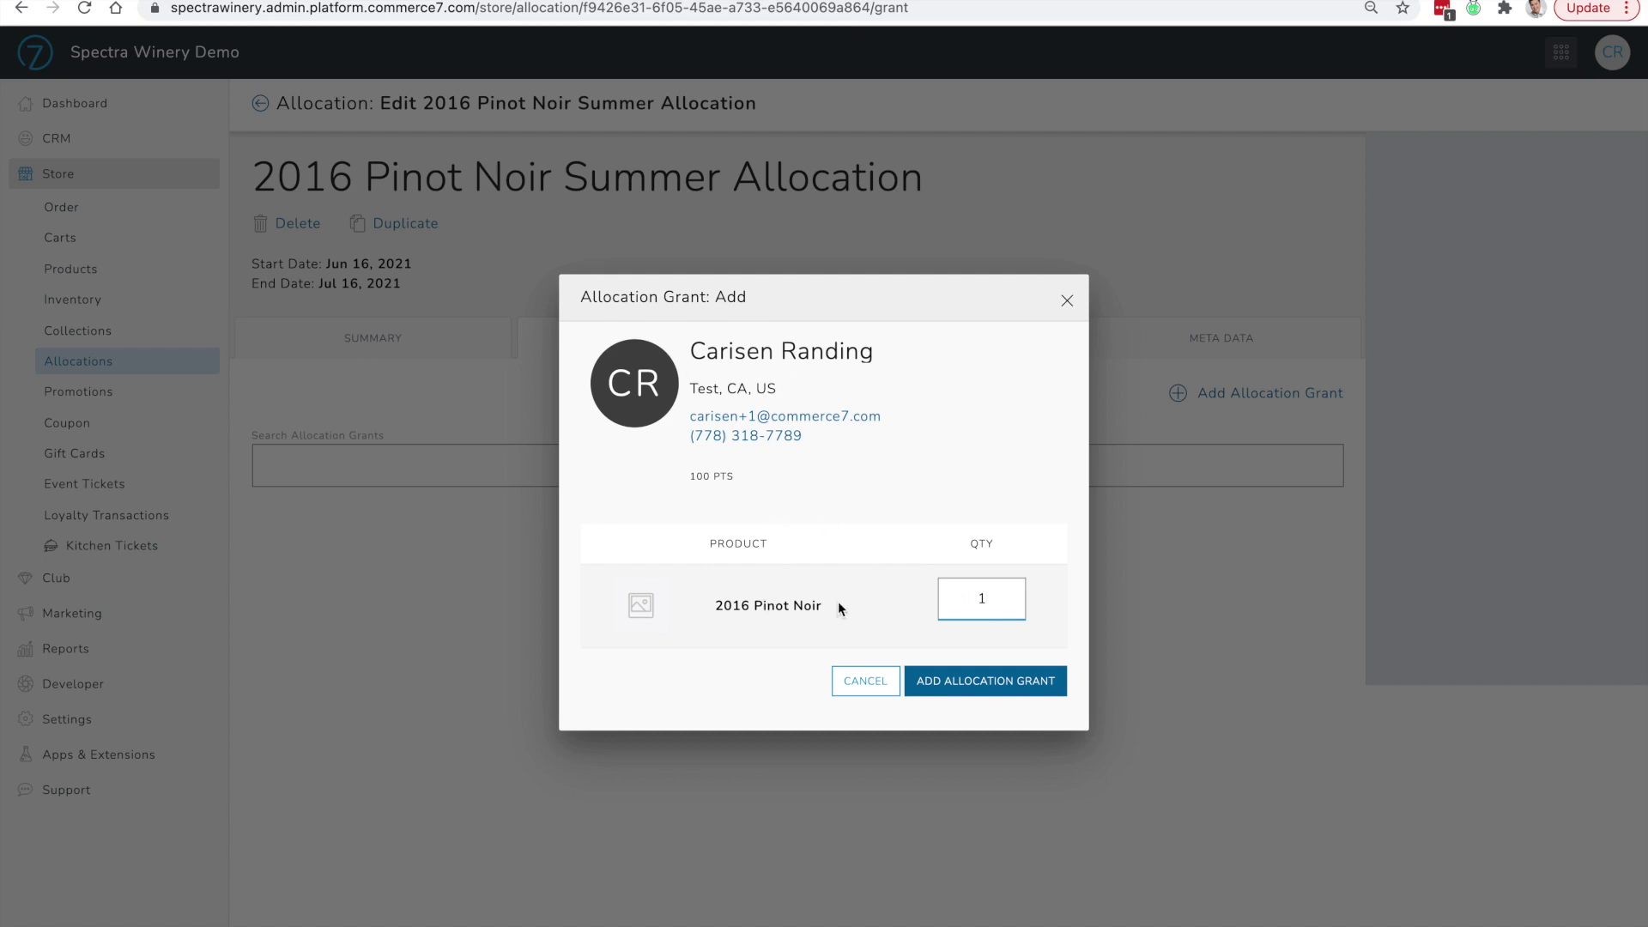
{"action": "left_click", "coordinate": [960, 683]}
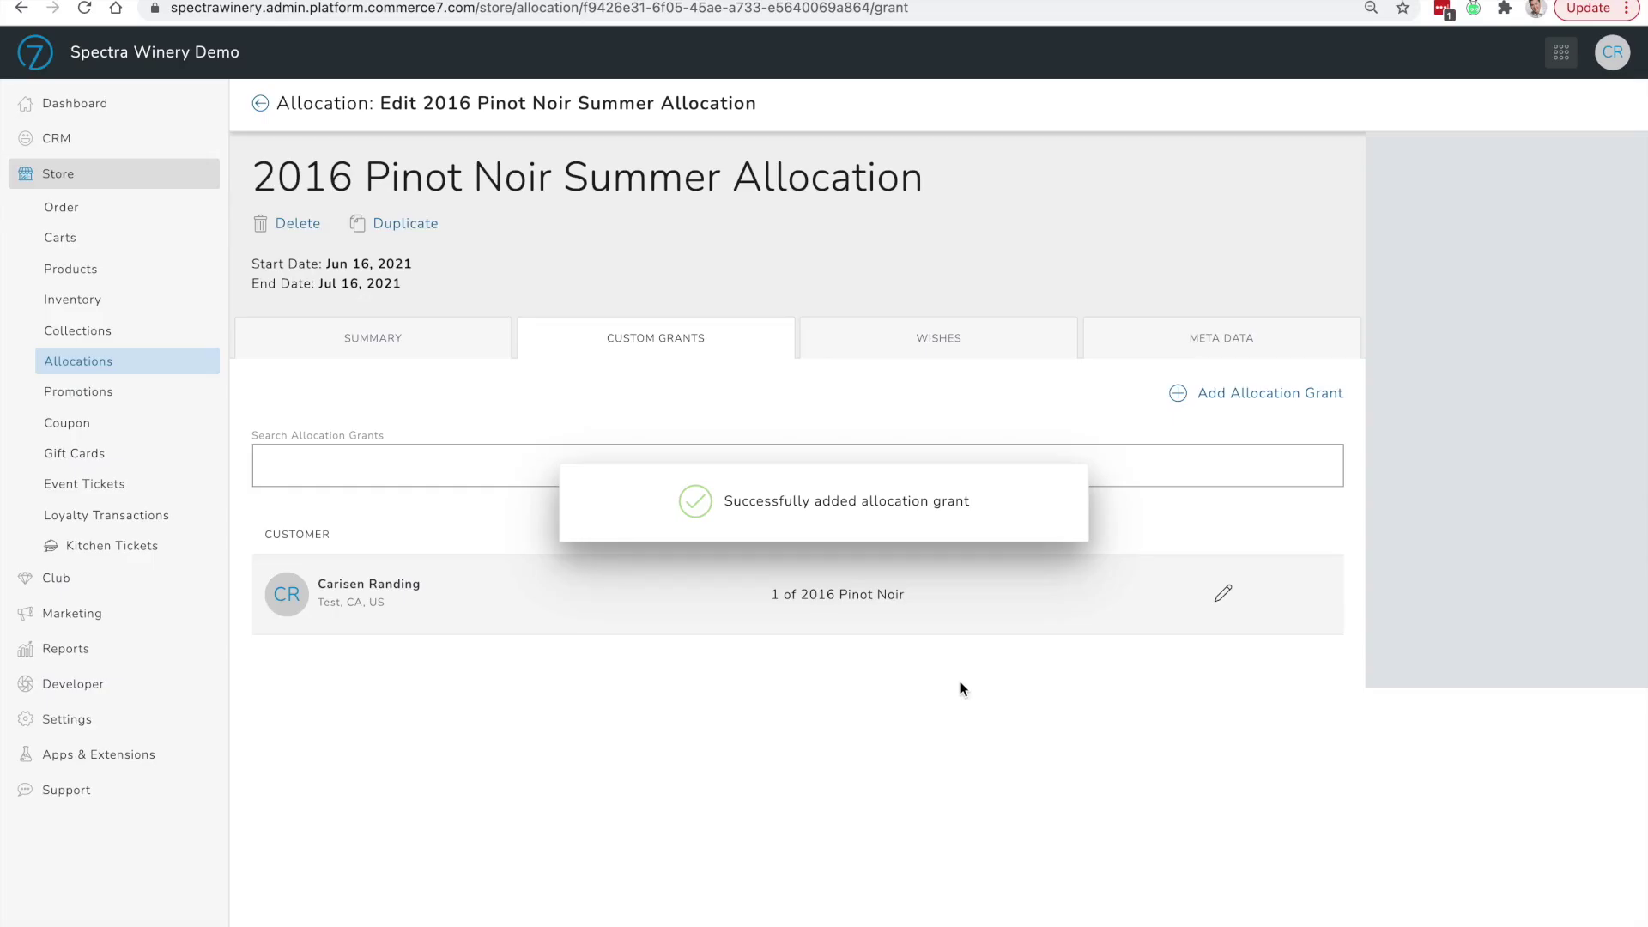
{"action": "key", "text": "ctrl+Tab"}
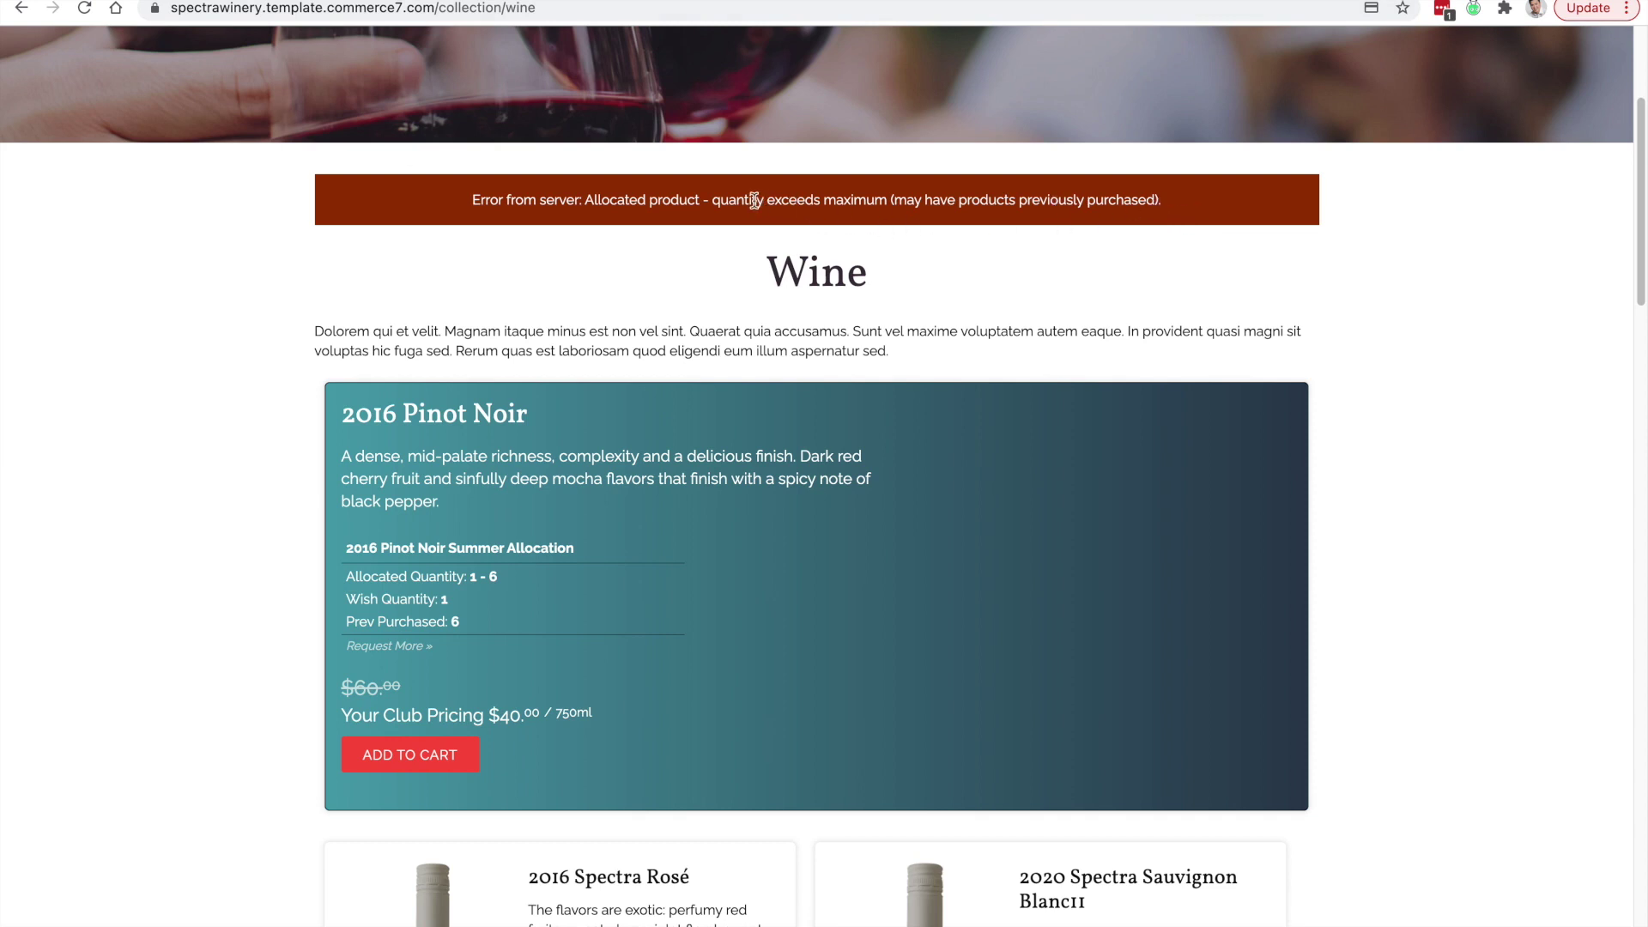
Reload the wine page so 2016 Pinot Noir shows Additional Granted: 1
{"action": "right_click", "coordinate": [156, 319]}
{"action": "left_click", "coordinate": [192, 376]}
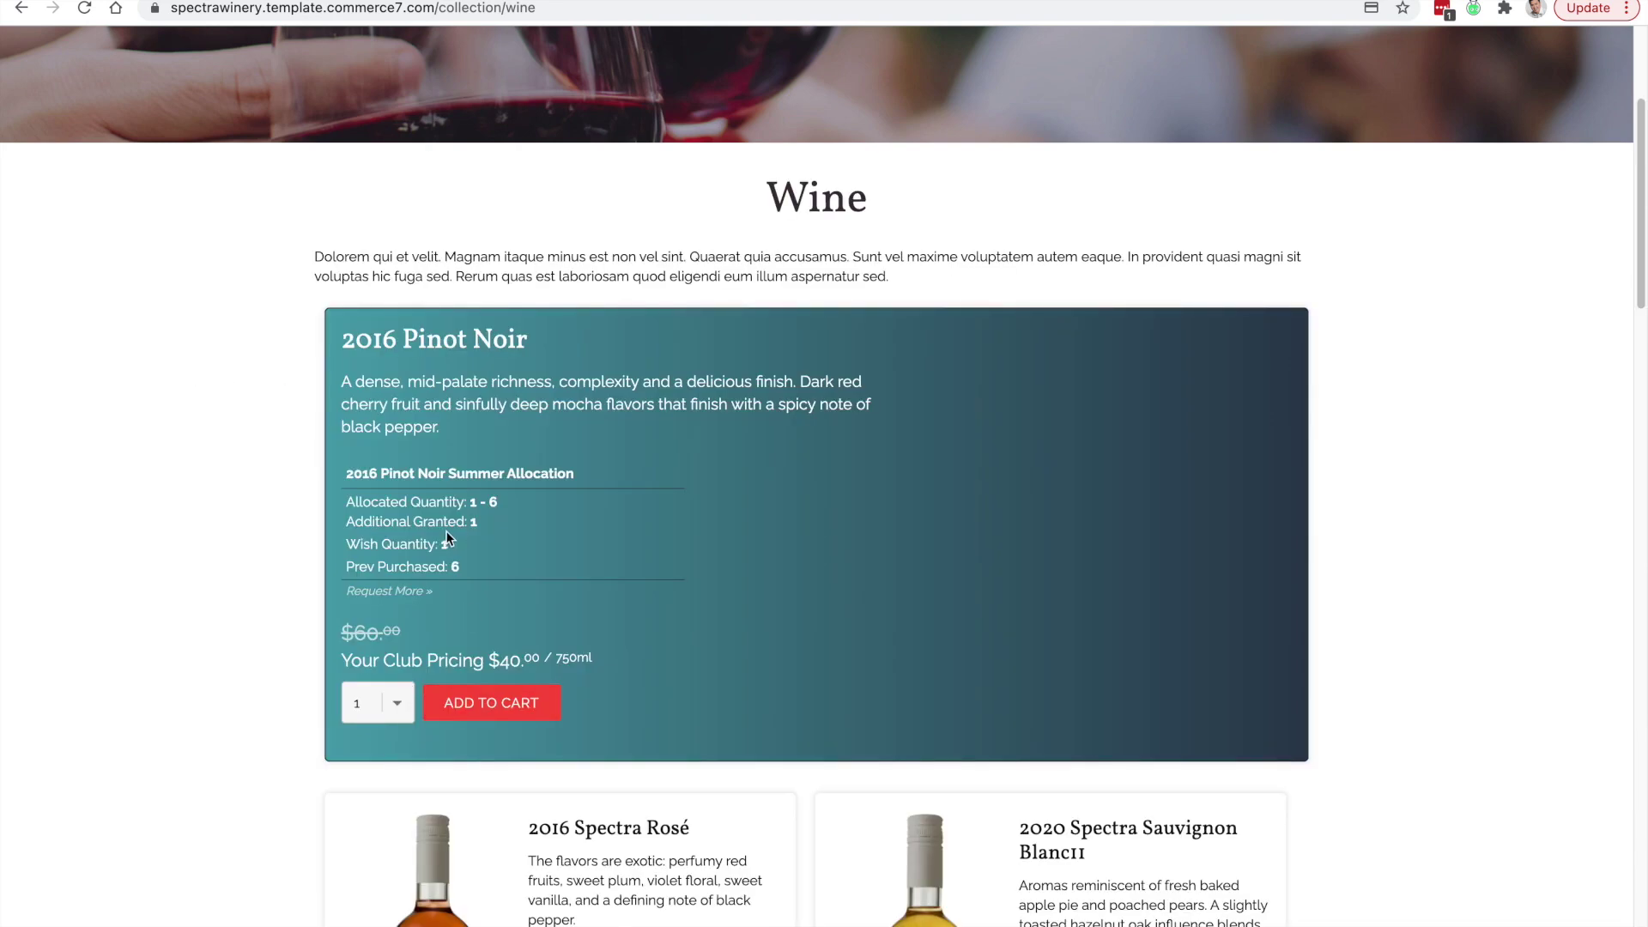
{"action": "left_click_drag", "start_coordinate": [474, 521], "coordinate": [349, 513]}
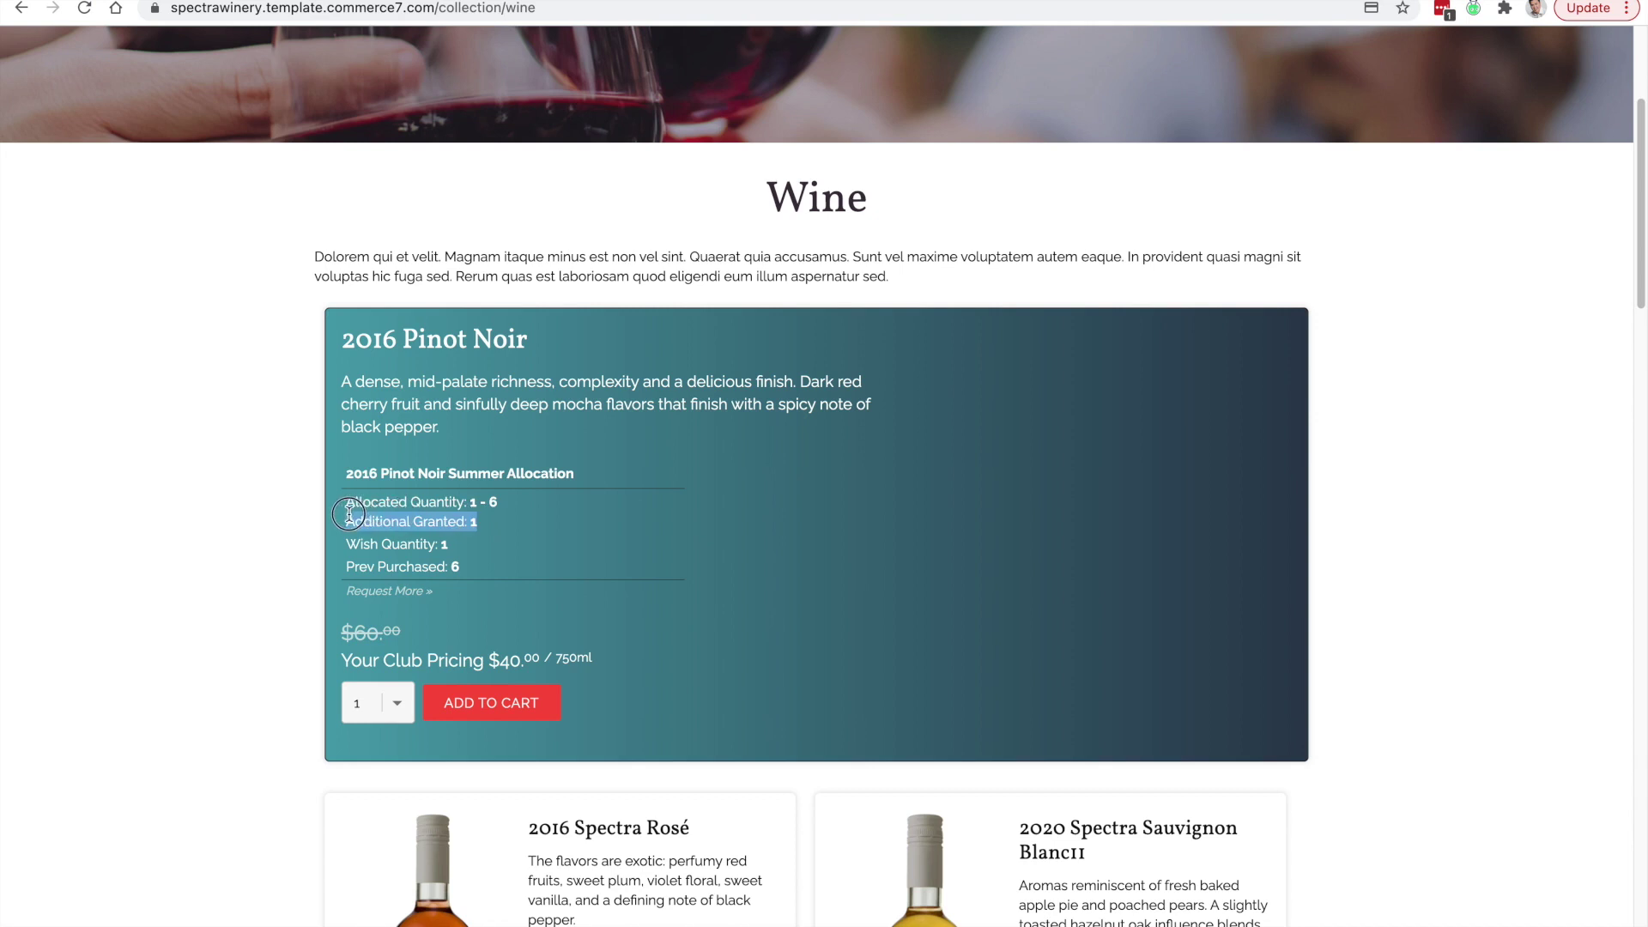
{"action": "left_click", "coordinate": [477, 540]}
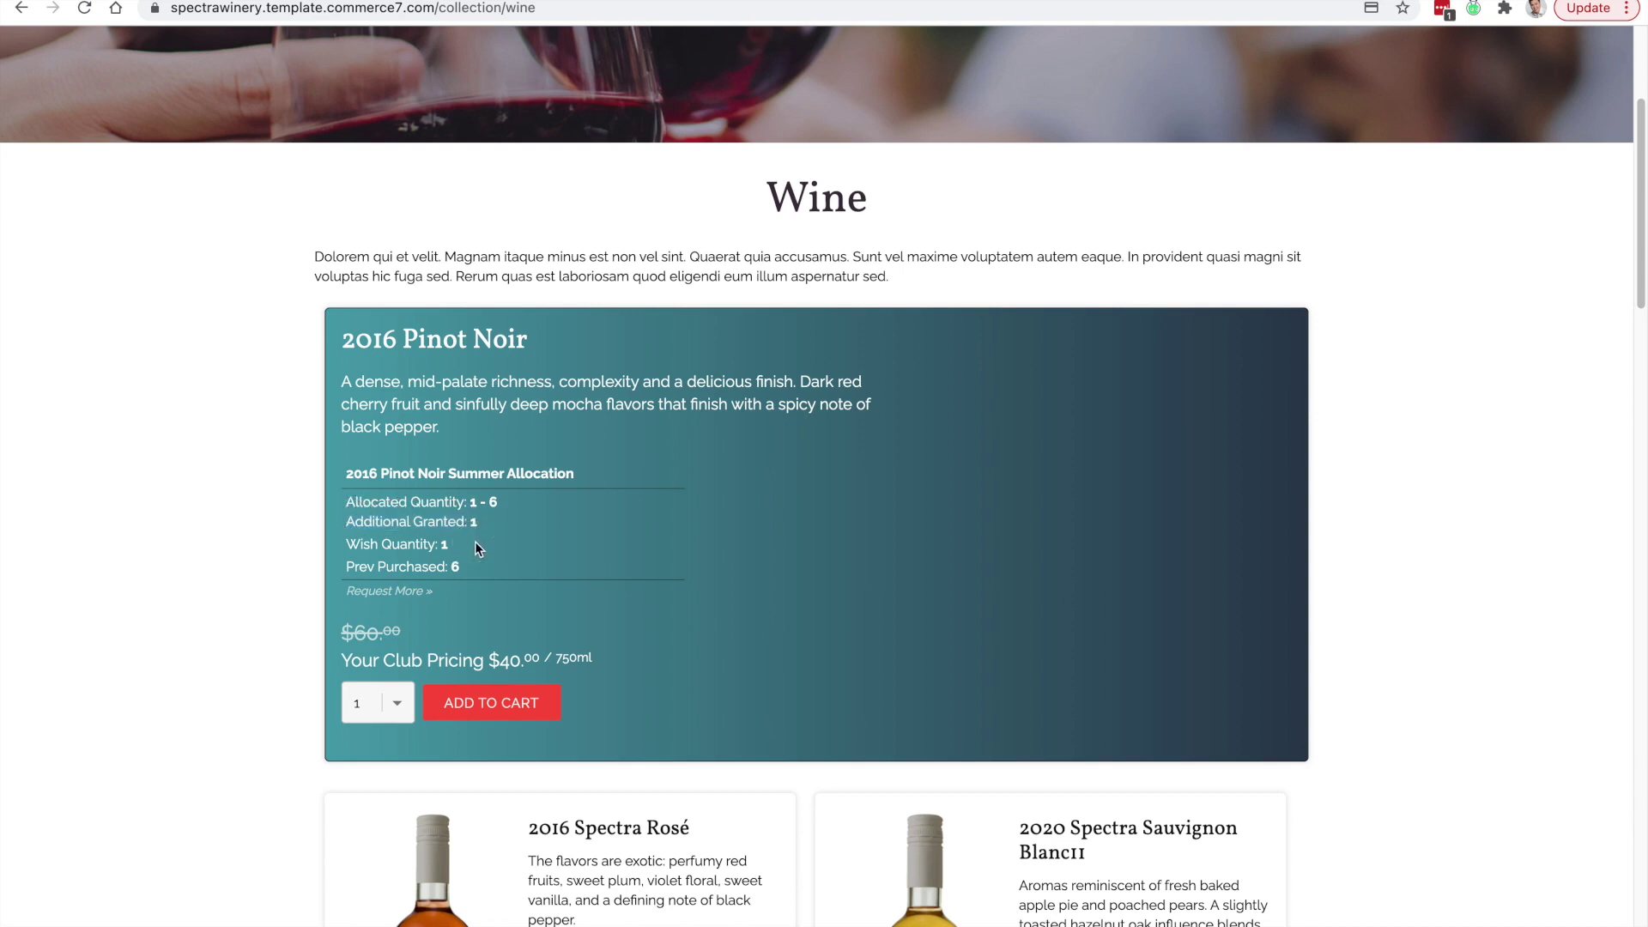
Buy one more 2016 Pinot Noir in a $53.80 order and return to the wine collection
{"action": "left_click", "coordinate": [489, 711]}
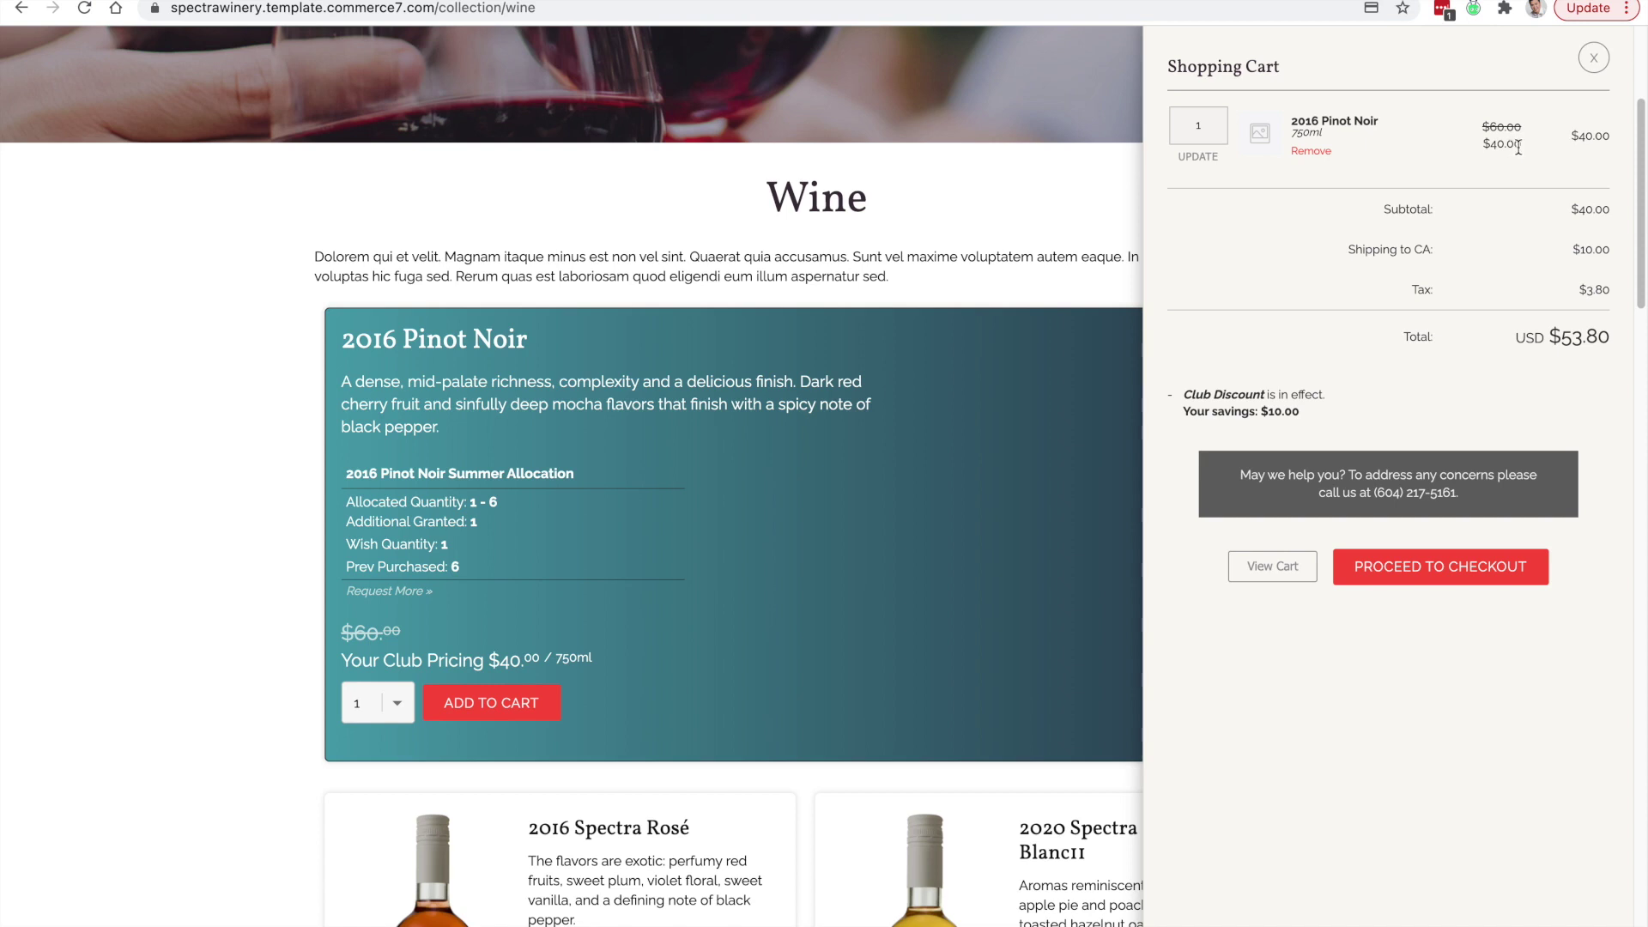
{"action": "left_click", "coordinate": [1473, 571]}
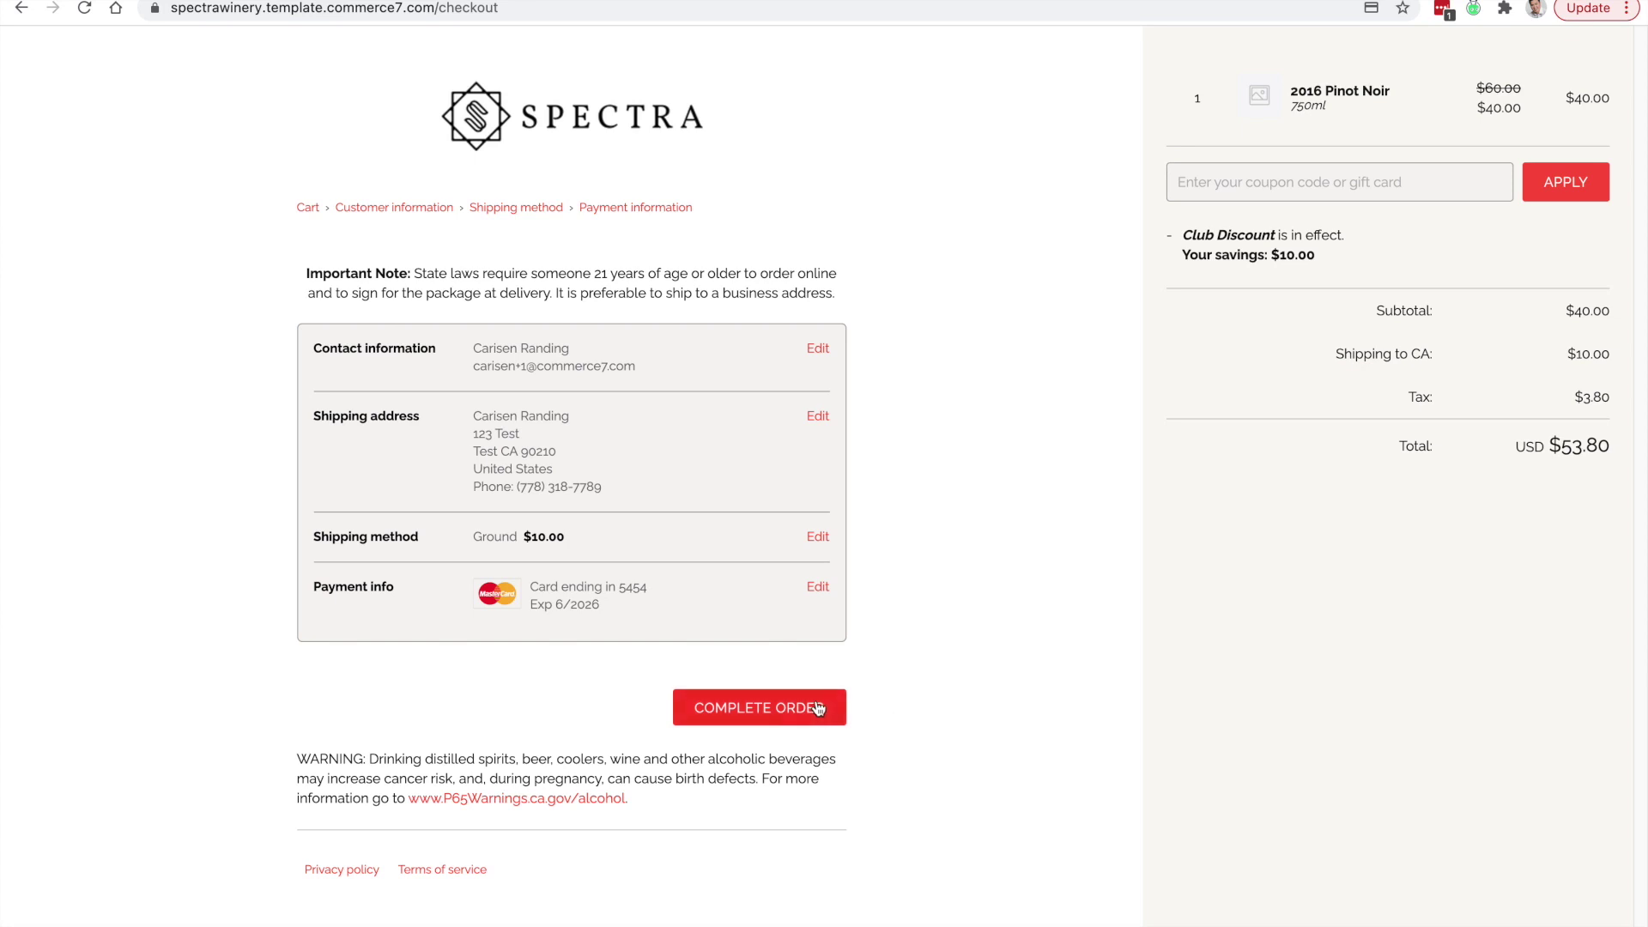
{"action": "left_click", "coordinate": [816, 704]}
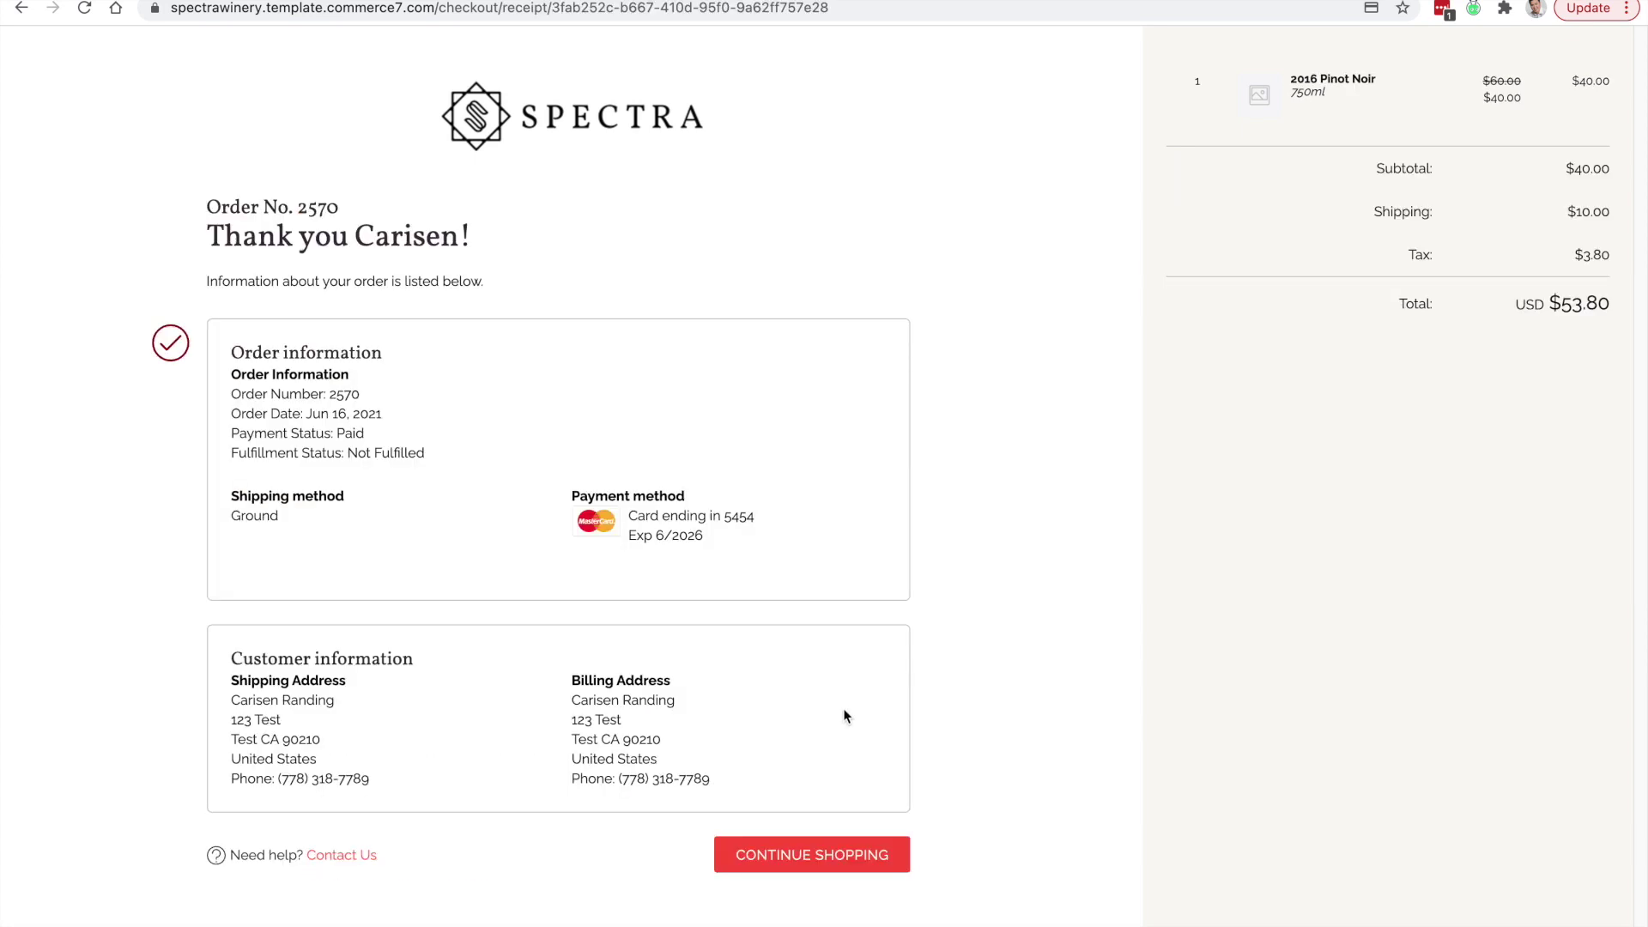
{"action": "left_click", "coordinate": [883, 869]}
{"action": "scroll", "coordinate": [1018, 515], "scroll_direction": "down", "scroll_amount": 1}
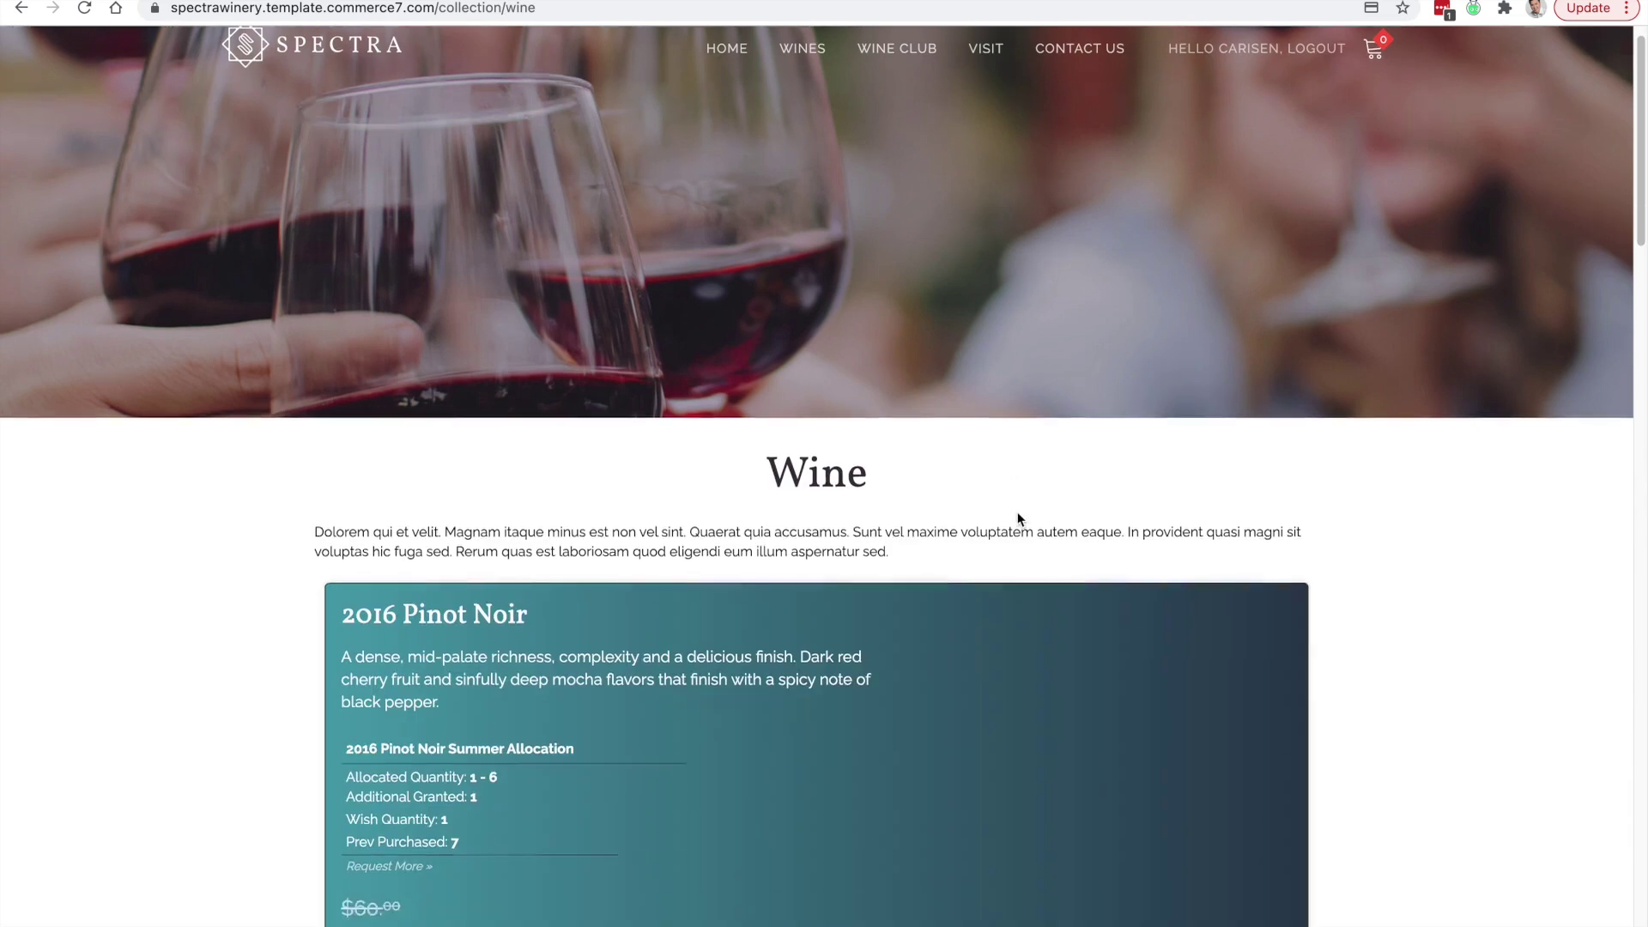
With 7 previously purchased, try adding another 2016 Pinot Noir and get the quantity-exceeds-maximum error
{"action": "scroll", "coordinate": [1017, 513], "scroll_direction": "down", "scroll_amount": 2}
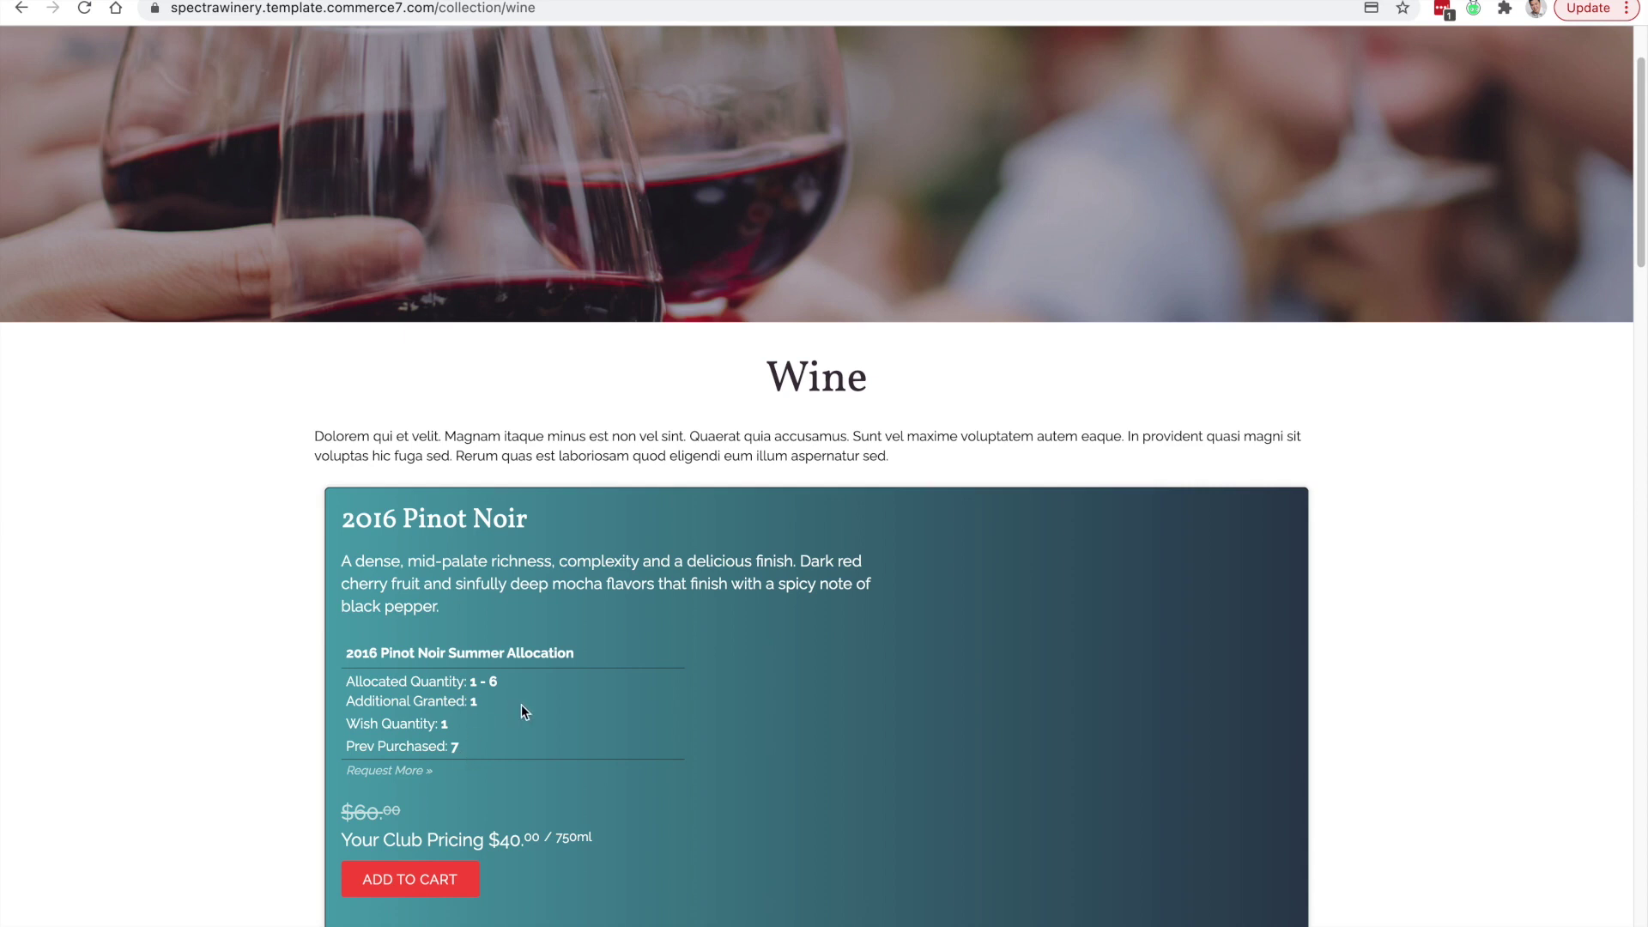
{"action": "left_click", "coordinate": [453, 747]}
{"action": "double_click", "coordinate": [453, 747]}
{"action": "left_click", "coordinate": [471, 703]}
{"action": "scroll", "coordinate": [391, 729], "scroll_direction": "down", "scroll_amount": 3}
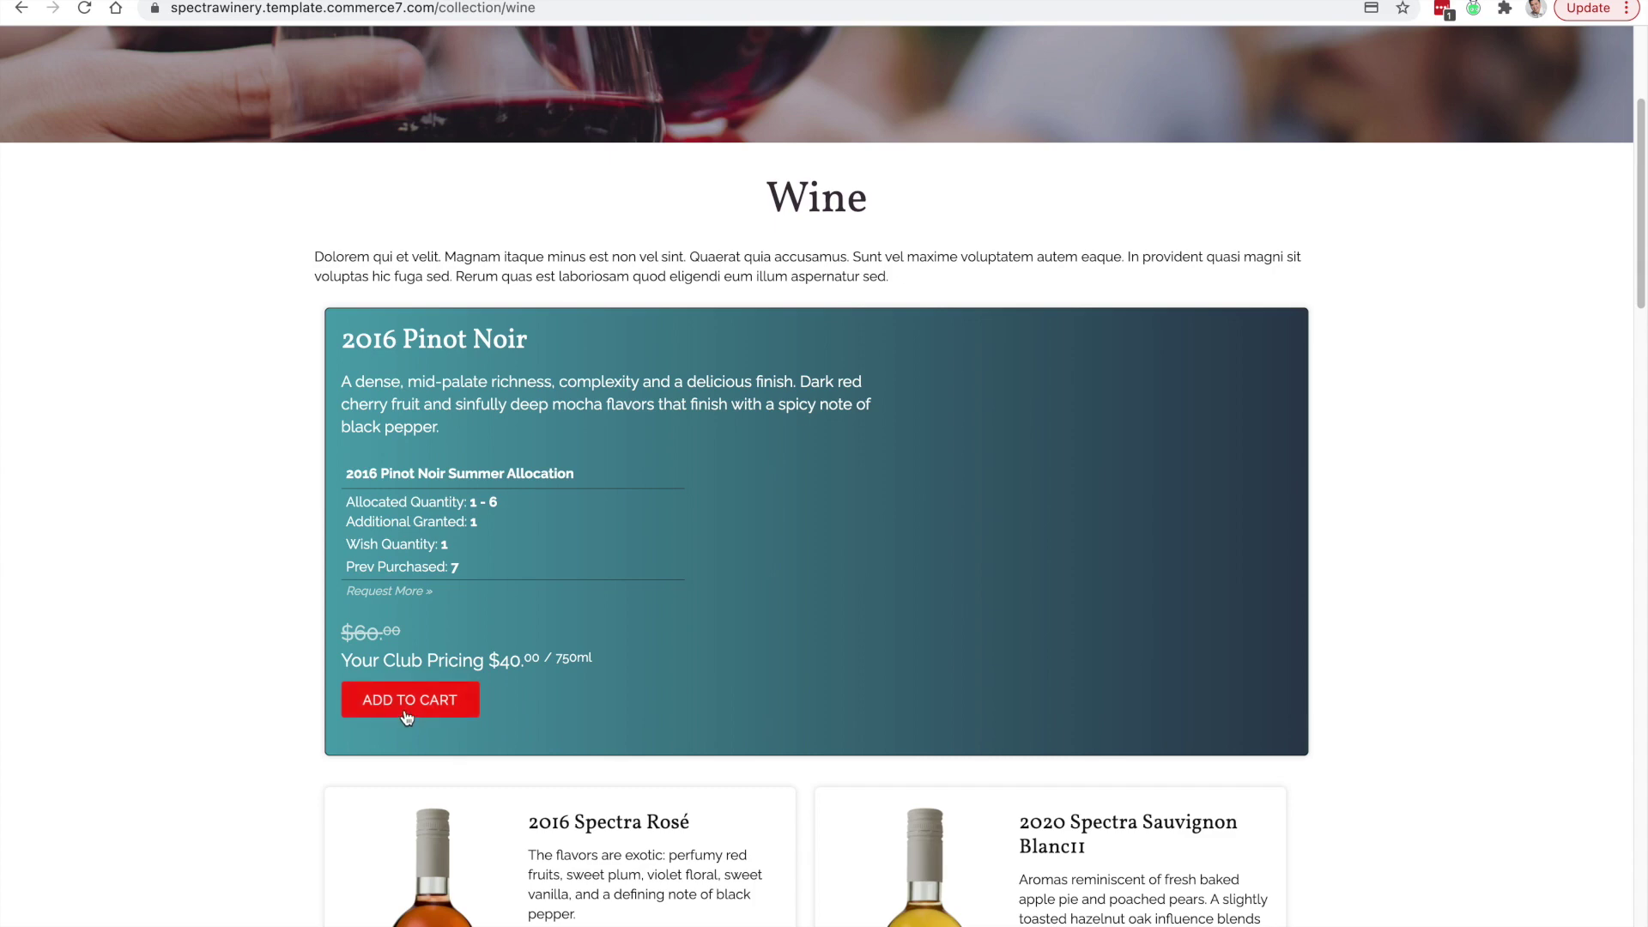
{"action": "left_click", "coordinate": [406, 716]}
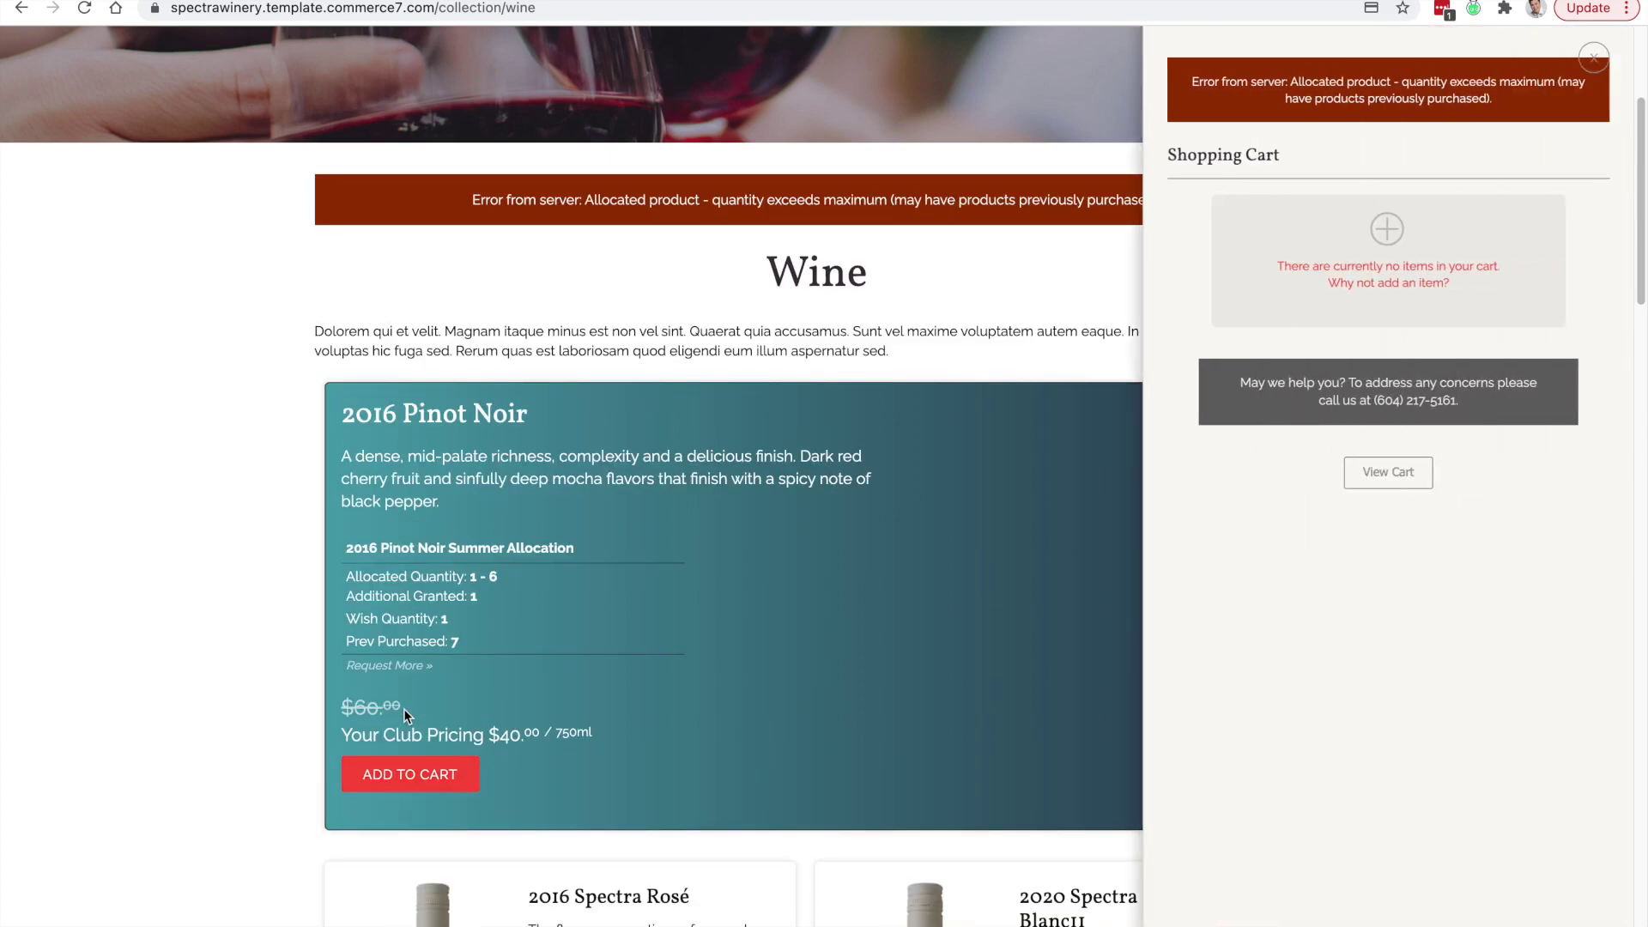